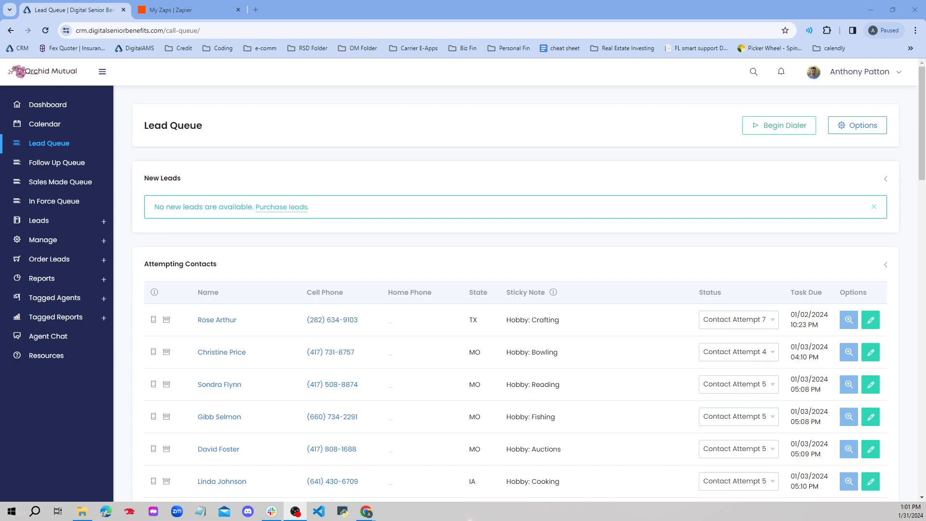
# Switch to Zapier and create a new Zap
pyautogui.click(188, 9)
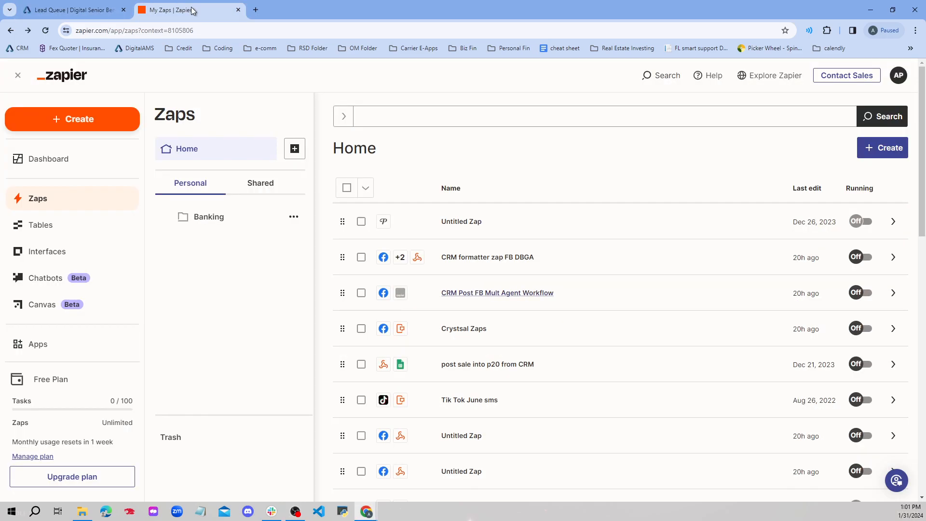
pyautogui.click(109, 117)
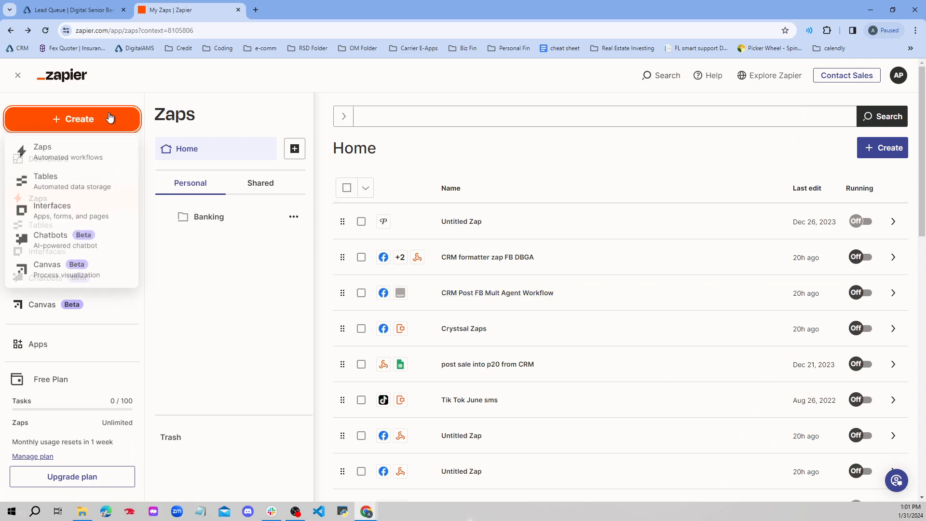
pyautogui.click(86, 155)
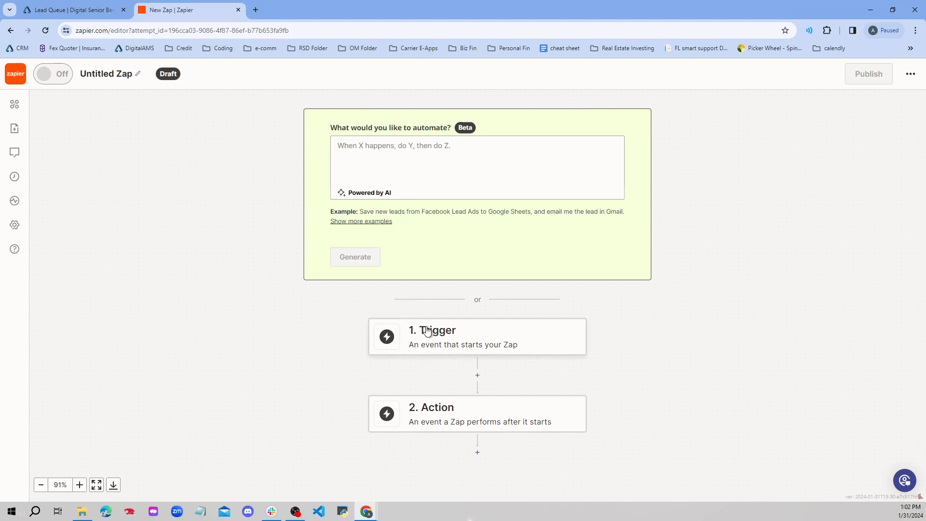
pyautogui.click(427, 329)
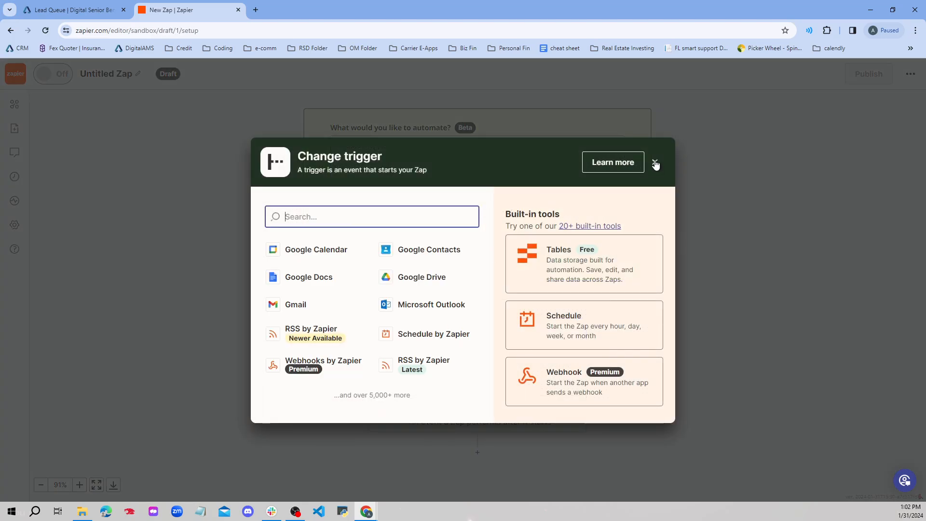
pyautogui.click(654, 161)
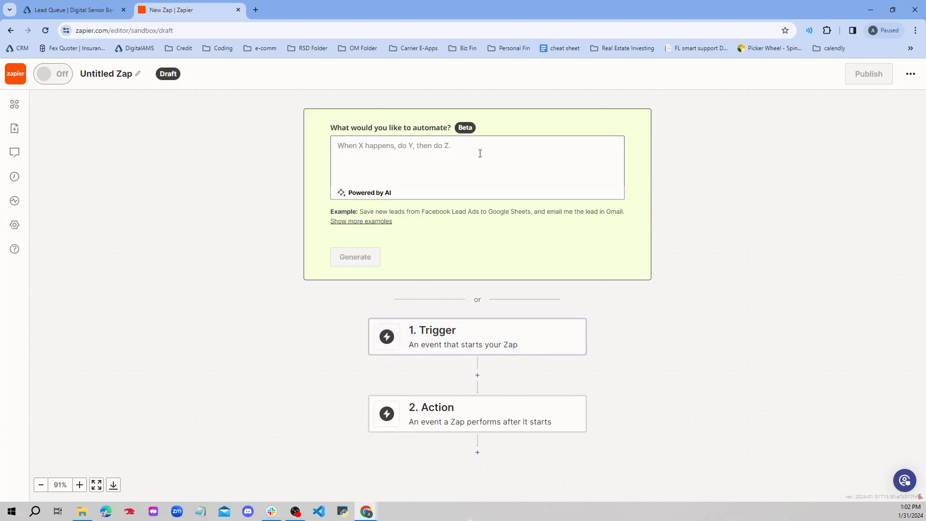
# Generate a Zap suggestion from the AI prompt "new lead from facebook reformat to automate into crm"
pyautogui.click(350, 147)
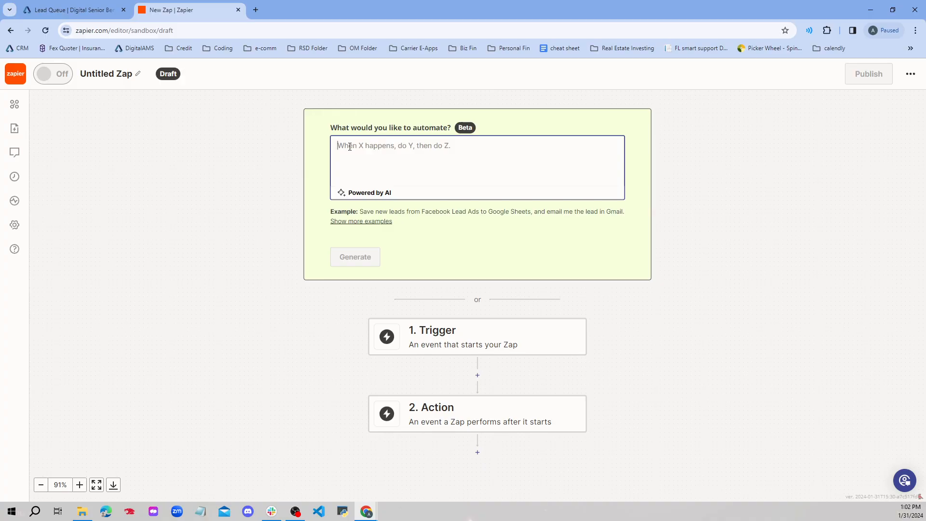
pyautogui.write('new lead for')
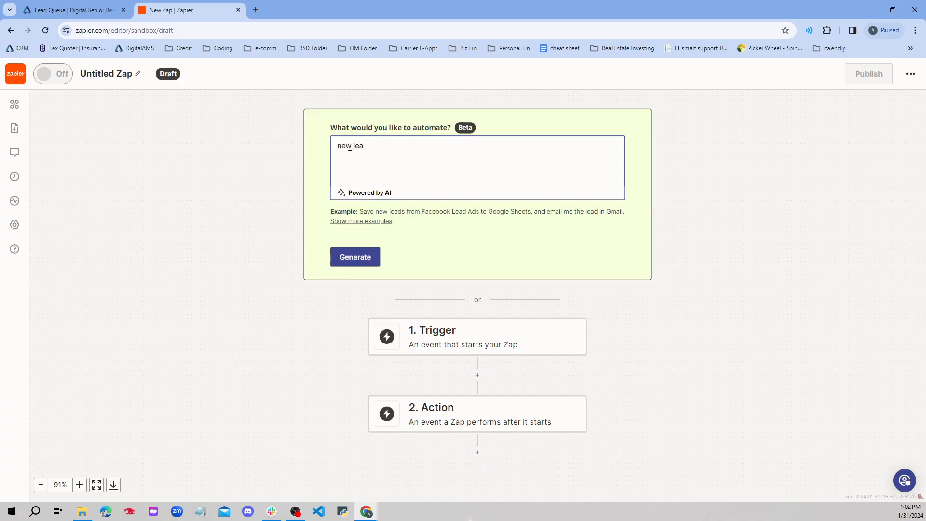
pyautogui.press('BackSpace')
pyautogui.press('BackSpace')
pyautogui.write('rom facebook refomr')
pyautogui.press('BackSpace')
pyautogui.write('a')
pyautogui.press('BackSpace')
pyautogui.write('rmat to automate in')
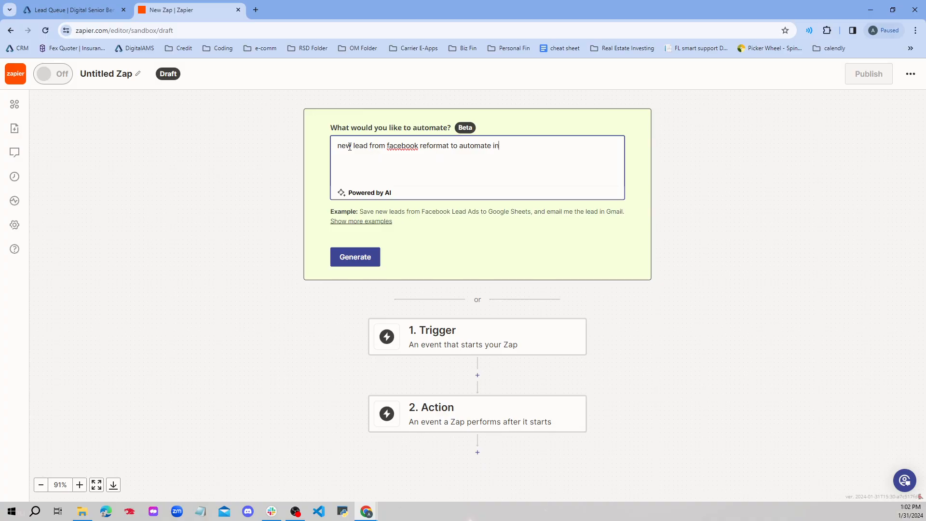
pyautogui.write('to crm')
pyautogui.press('Return')
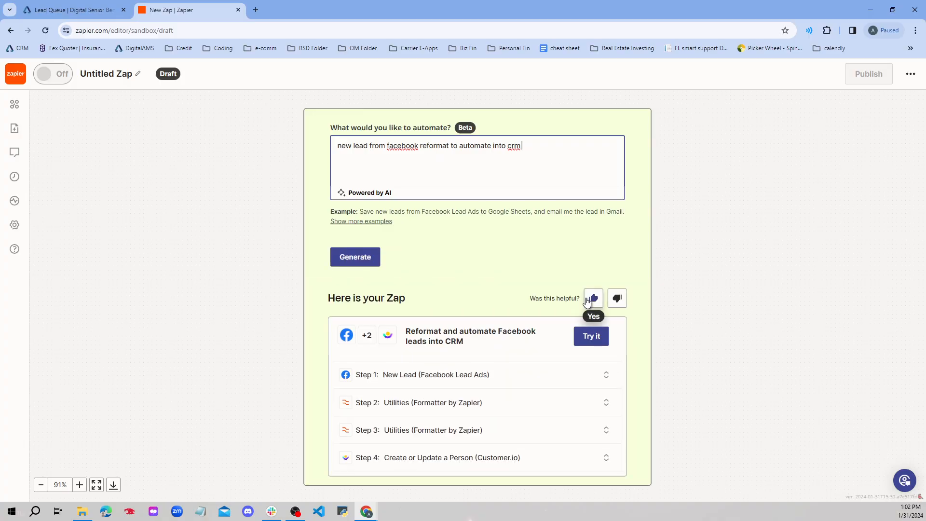
# Examine the trigger and action steps listed in the generated Zap suggestion
pyautogui.scroll(-1, 286, 295)
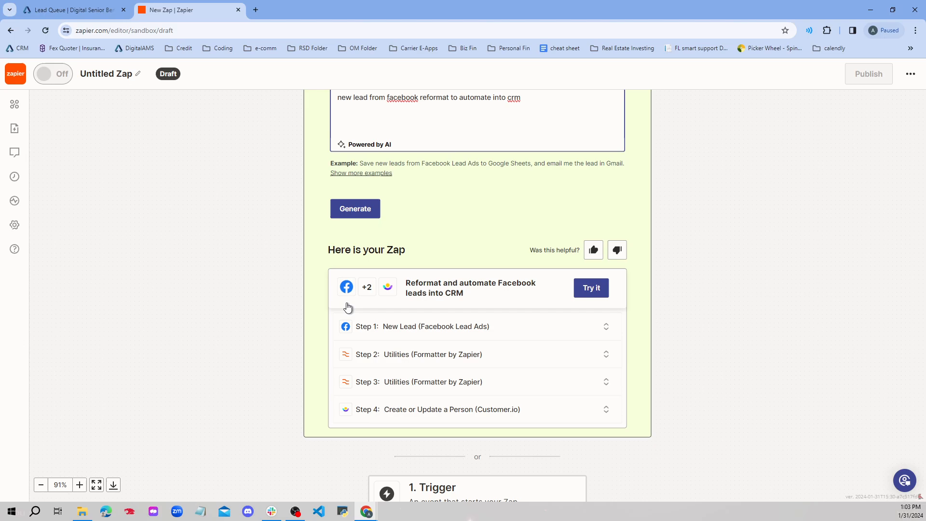
pyautogui.scroll(-1, 349, 307)
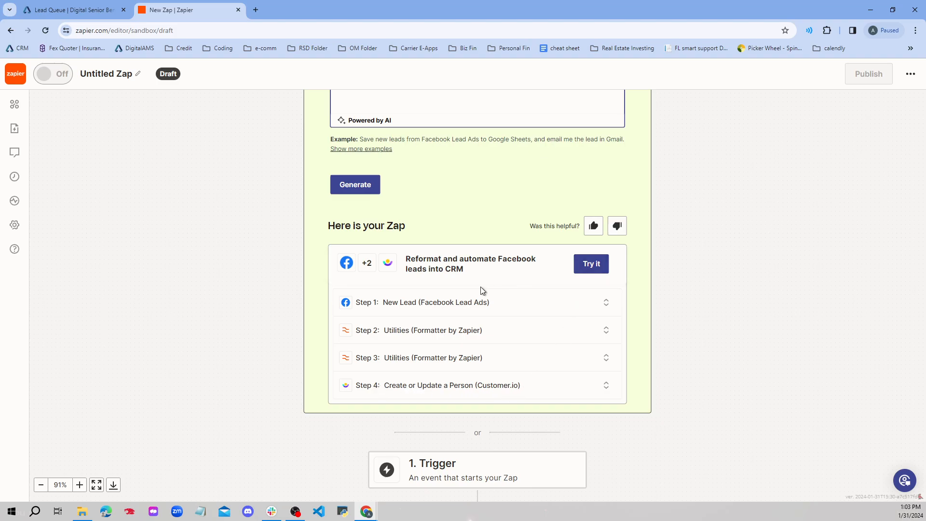
pyautogui.click(286, 325)
pyautogui.scroll(3, 430, 232)
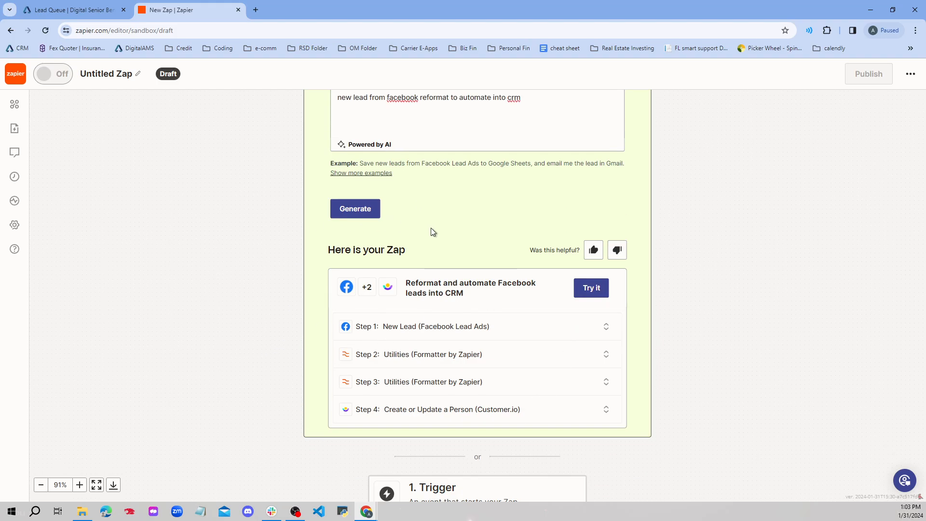
pyautogui.scroll(-2, 783, 309)
pyautogui.scroll(-5, 782, 309)
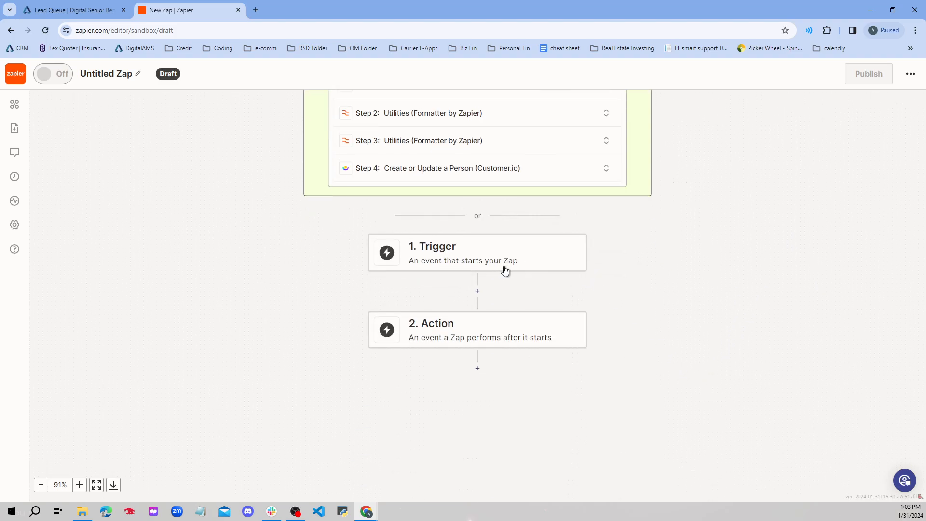
# Search the trigger apps for Facebook and set Facebook Lead Ads as the Zap's trigger app
pyautogui.click(505, 266)
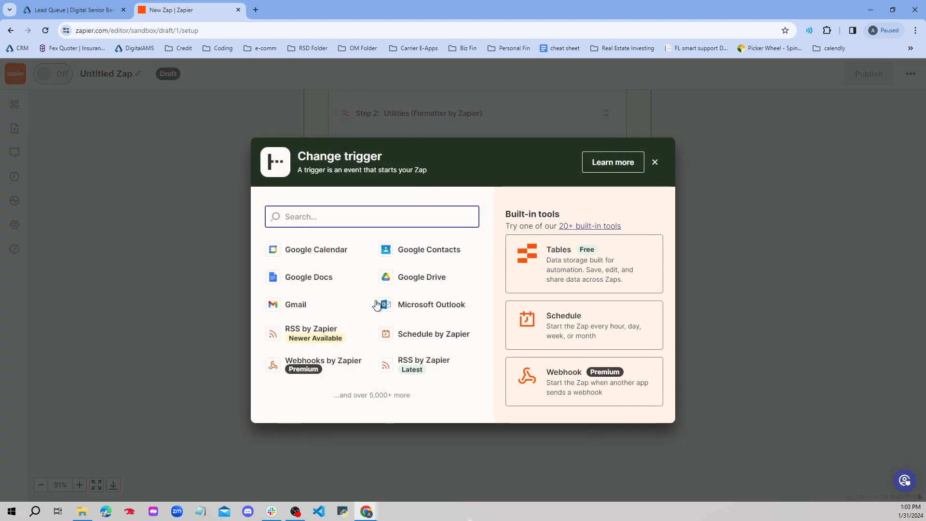
pyautogui.click(183, 238)
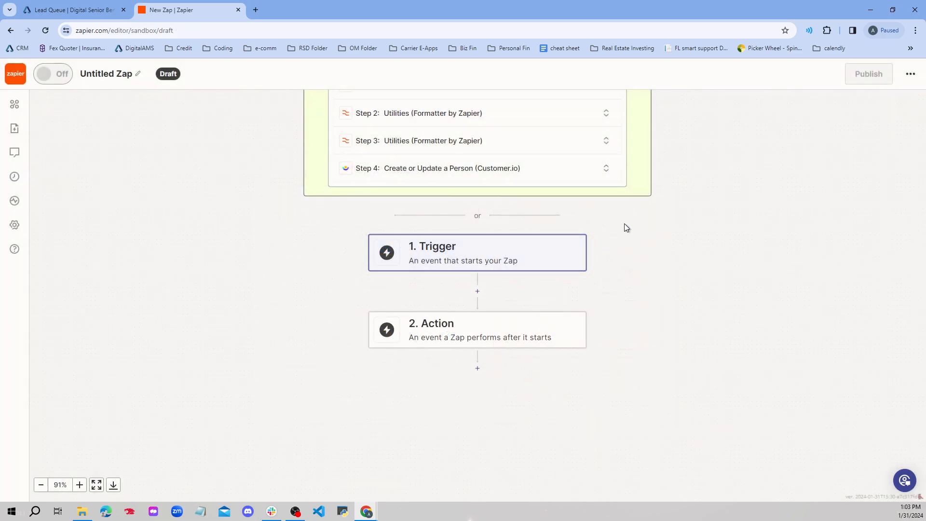
pyautogui.click(415, 254)
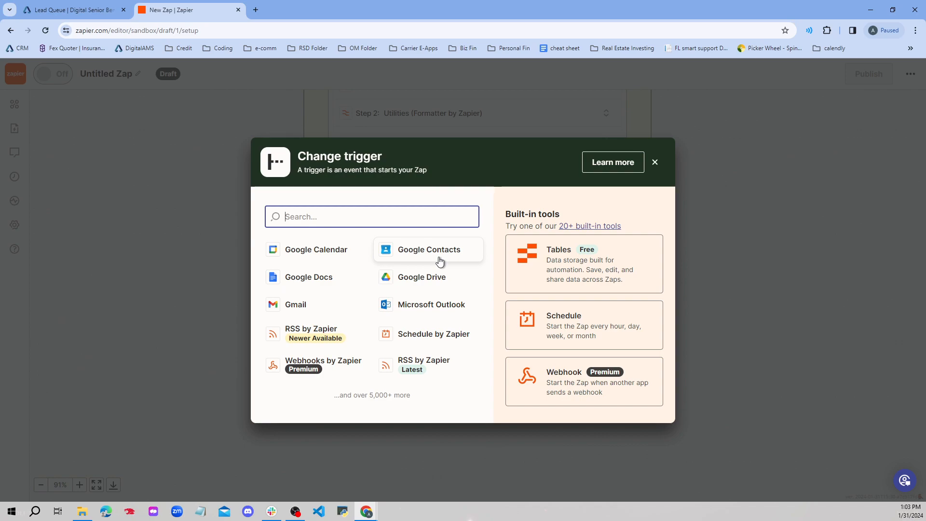
pyautogui.write('new')
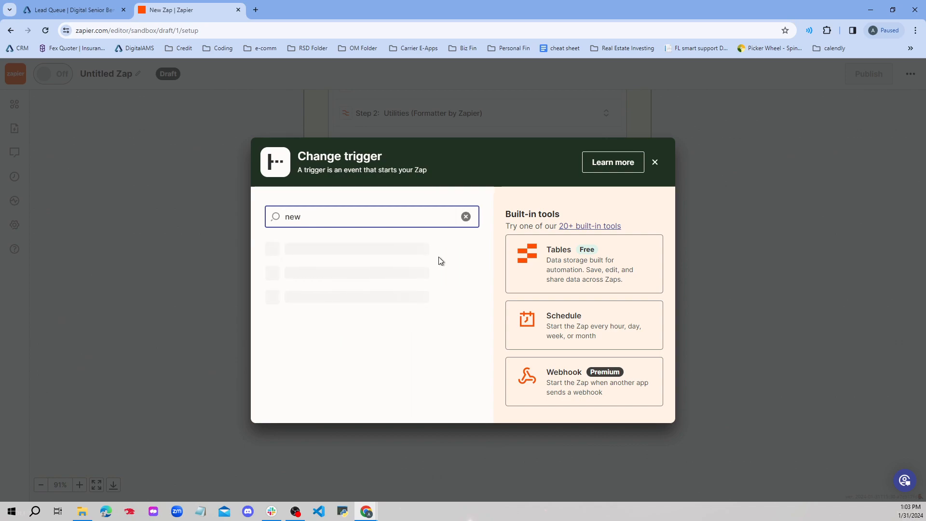
pyautogui.write(' lea')
pyautogui.press('BackSpace')
pyautogui.press('BackSpace')
pyautogui.press('BackSpace')
pyautogui.press('BackSpace')
pyautogui.press('BackSpace')
pyautogui.press('BackSpace')
pyautogui.press('BackSpace')
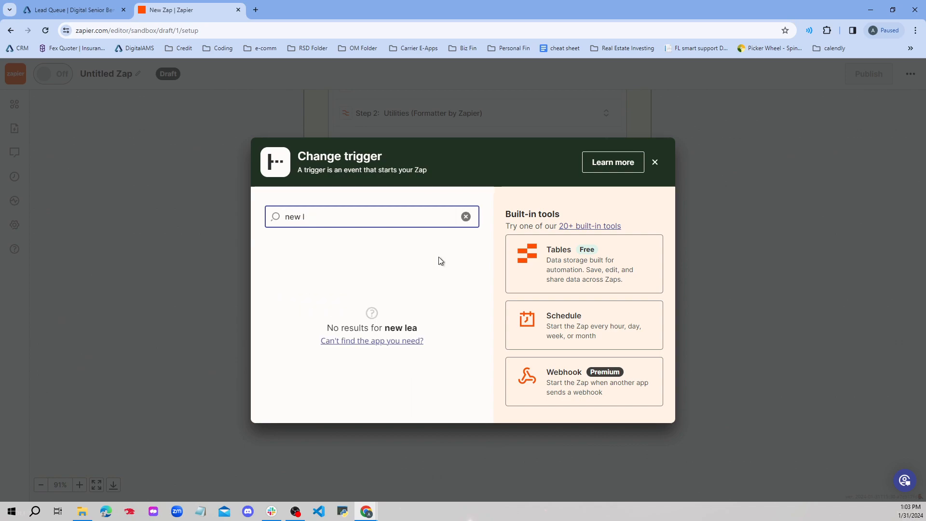
pyautogui.write('faceboo')
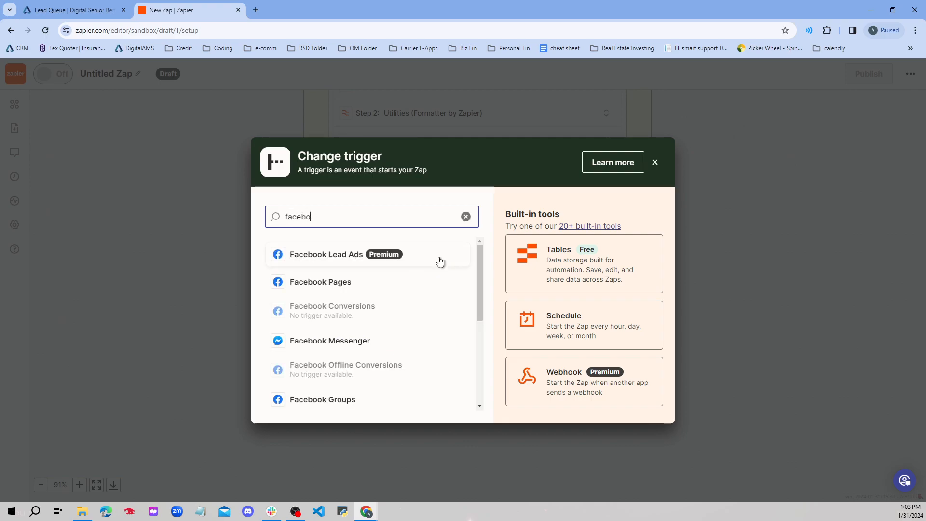
pyautogui.click(406, 251)
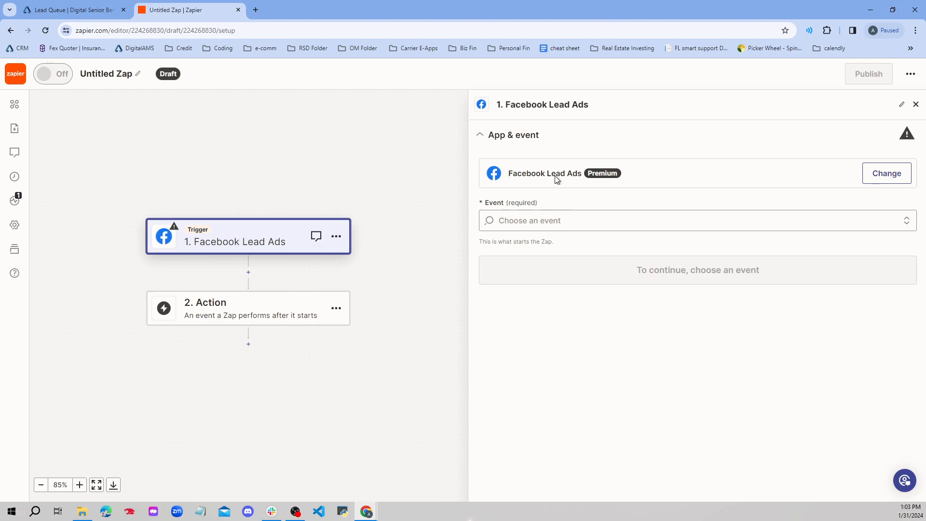
# Set the trigger event to New Lead and continue to the account selection
pyautogui.click(599, 219)
pyautogui.click(568, 255)
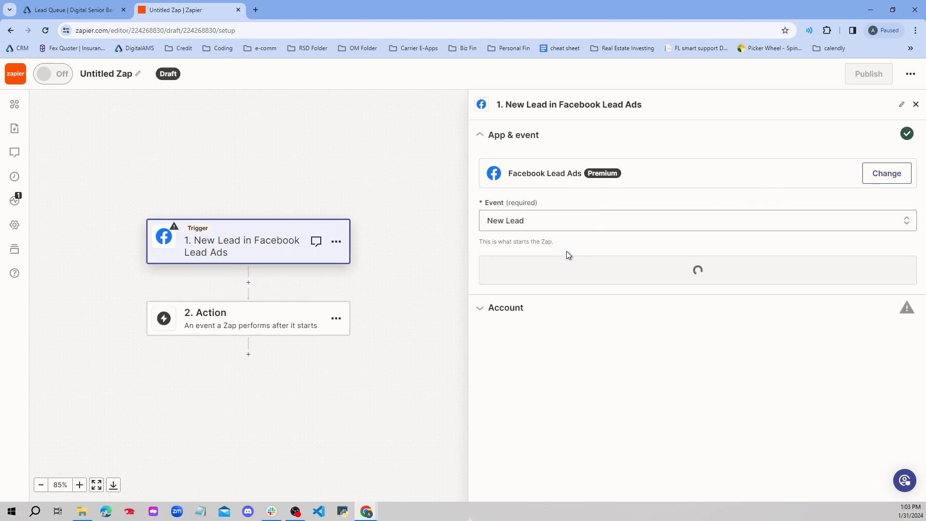
pyautogui.click(584, 265)
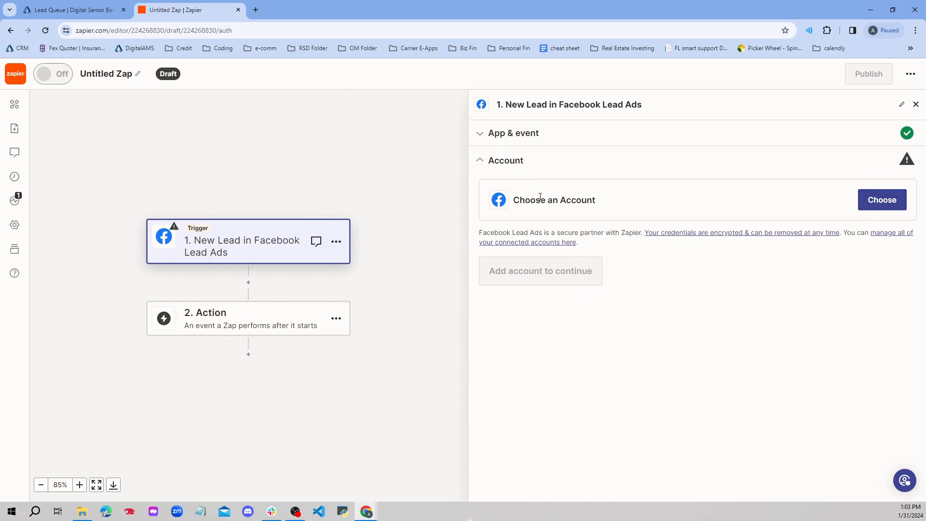
# Select the Facebook Lead Ads account labelled with the owner's full name and continue to the trigger settings
pyautogui.click(871, 201)
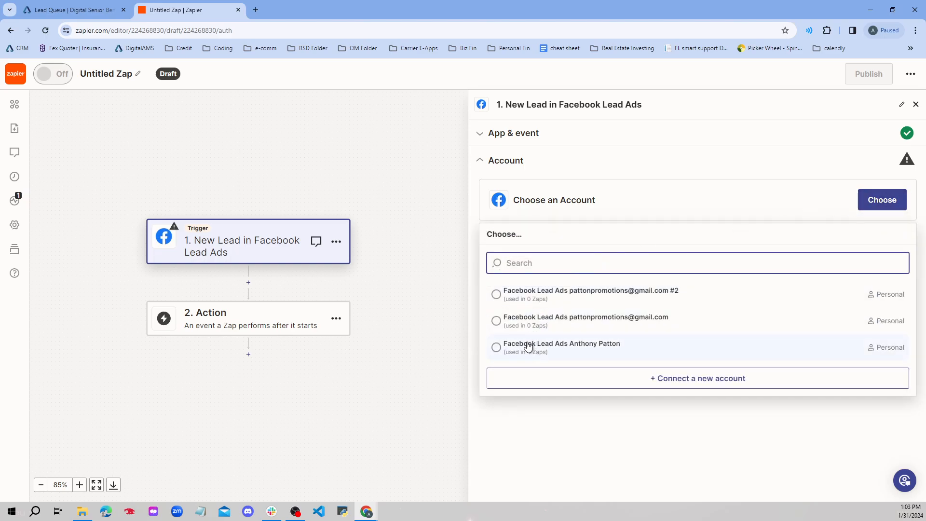
pyautogui.click(508, 350)
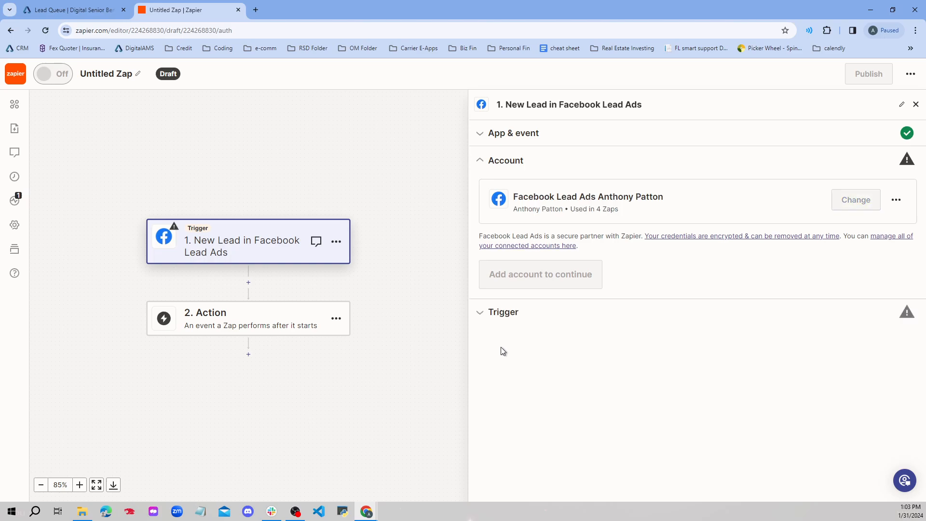
pyautogui.click(513, 279)
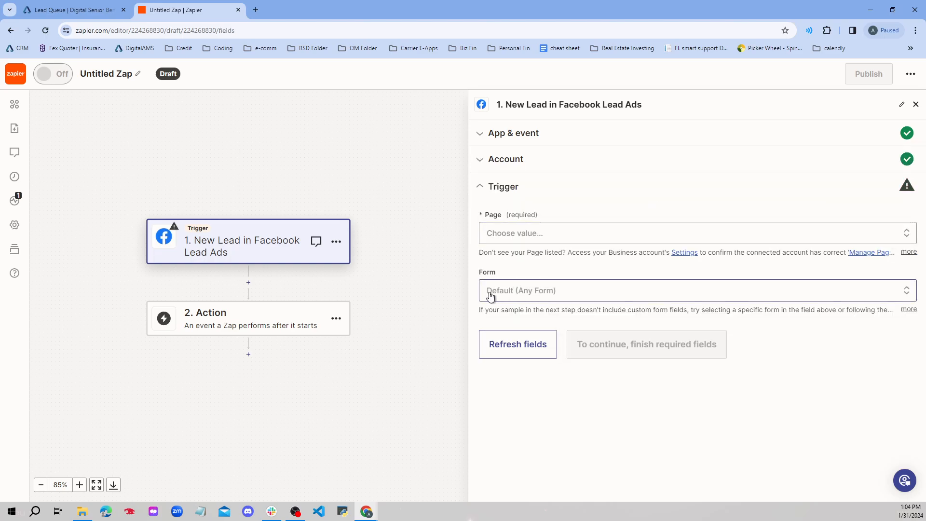
# Set the trigger's Page to I'm Approved Life Insurance, keep the default form and continue to the test
pyautogui.click(549, 240)
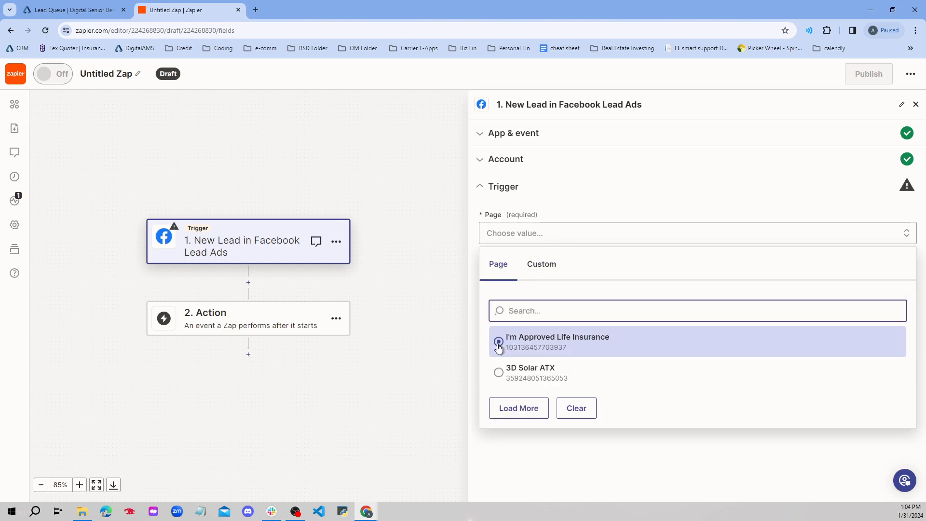
pyautogui.click(500, 344)
pyautogui.click(585, 346)
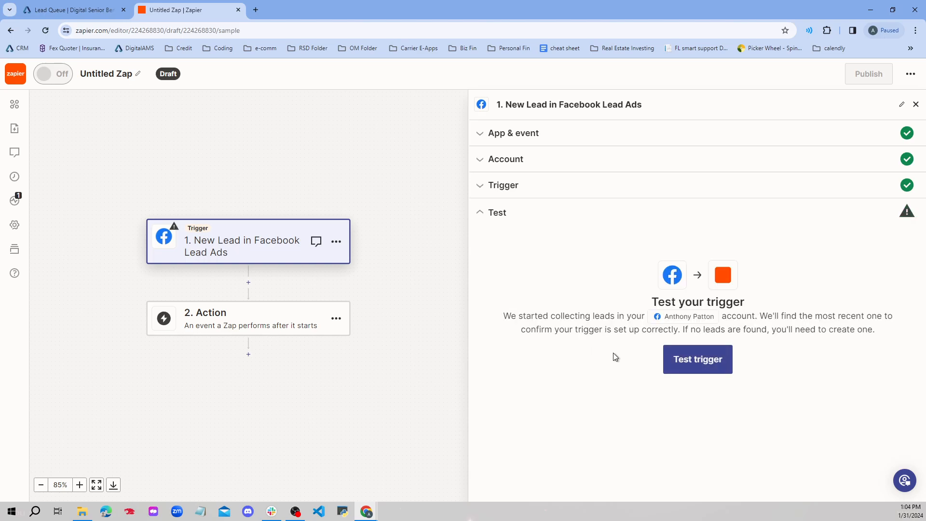
# Test the Facebook Lead Ads trigger and examine the fields of the Lead A sample record
pyautogui.click(697, 363)
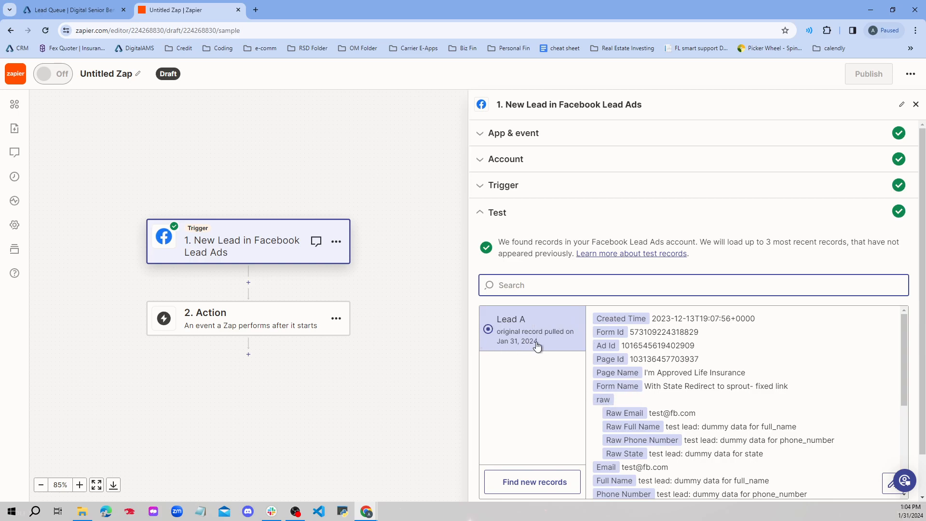
pyautogui.scroll(-2, 647, 372)
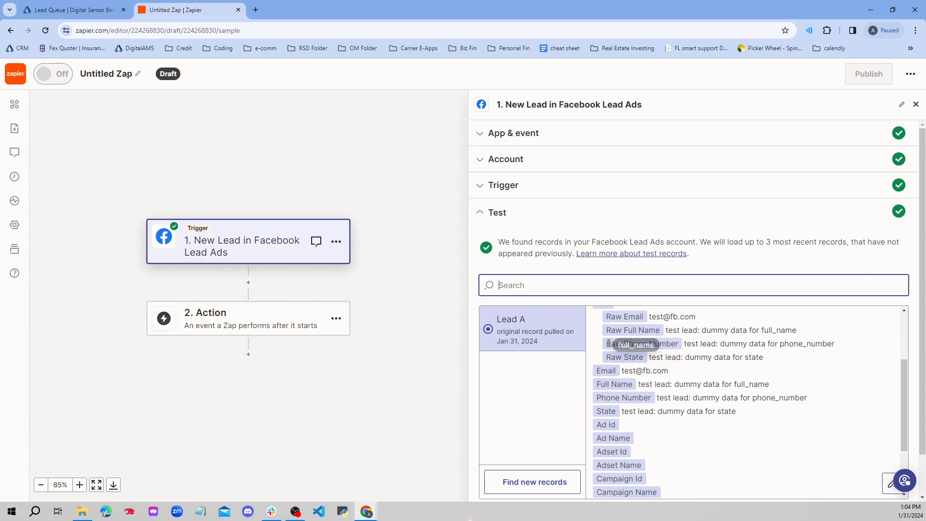
pyautogui.scroll(-2, 618, 376)
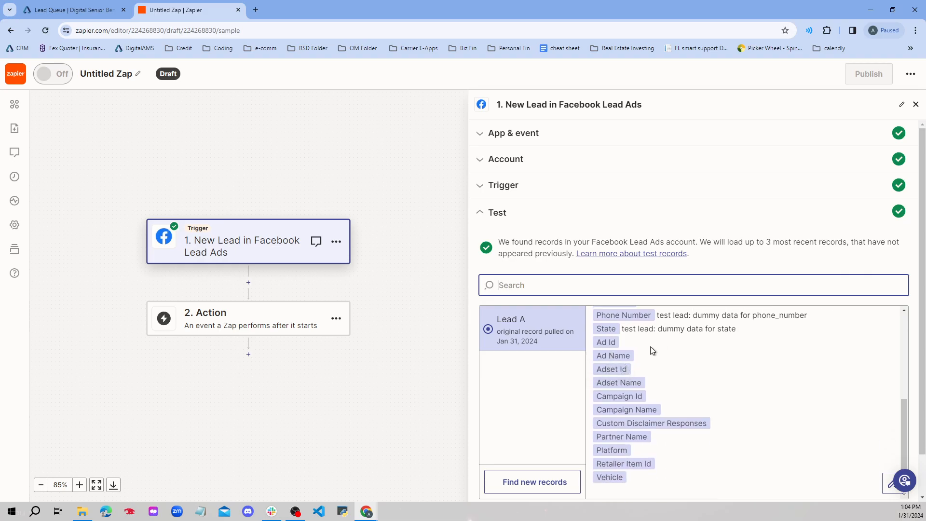
pyautogui.scroll(-1, 623, 367)
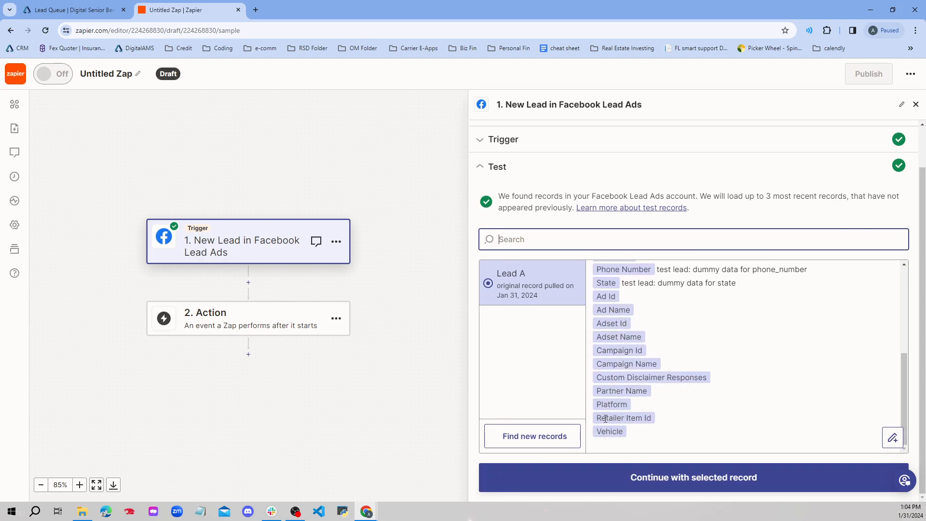
pyautogui.scroll(1, 536, 429)
pyautogui.scroll(-1, 537, 422)
# Request new test records for the trigger and review the lead's raw email, full name, phone number and state fields
pyautogui.click(534, 433)
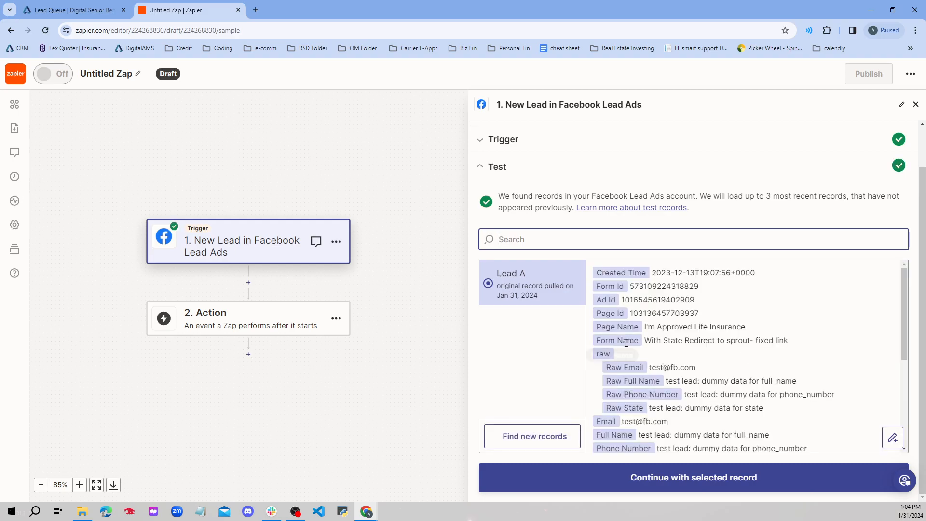
pyautogui.scroll(-1, 642, 369)
pyautogui.scroll(1, 579, 398)
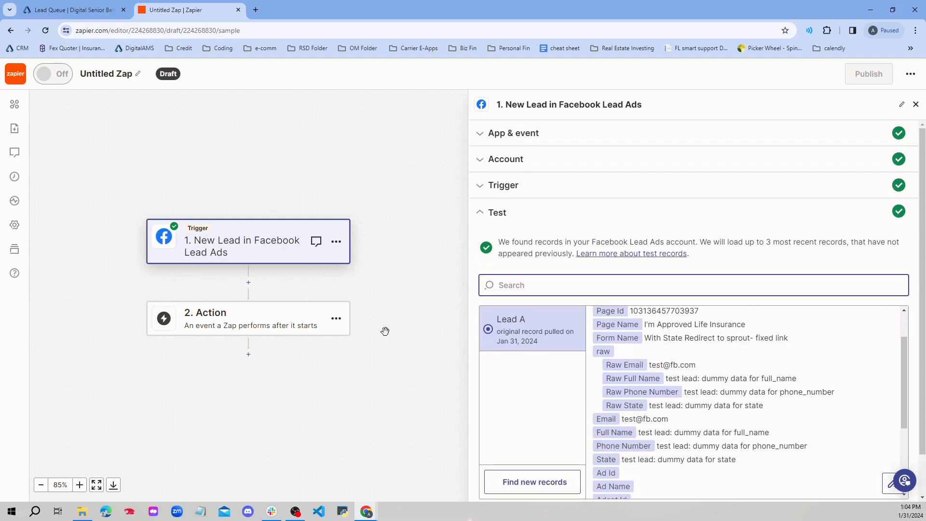
pyautogui.scroll(-1, 548, 209)
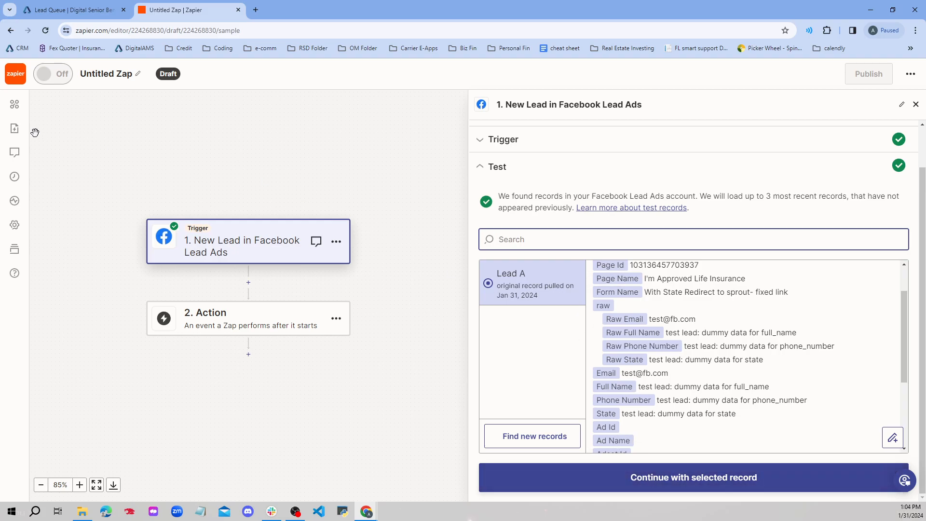
# Rename the Zap as DBGA CRM Zap and continue to the action step with the selected Lead A record
pyautogui.click(111, 76)
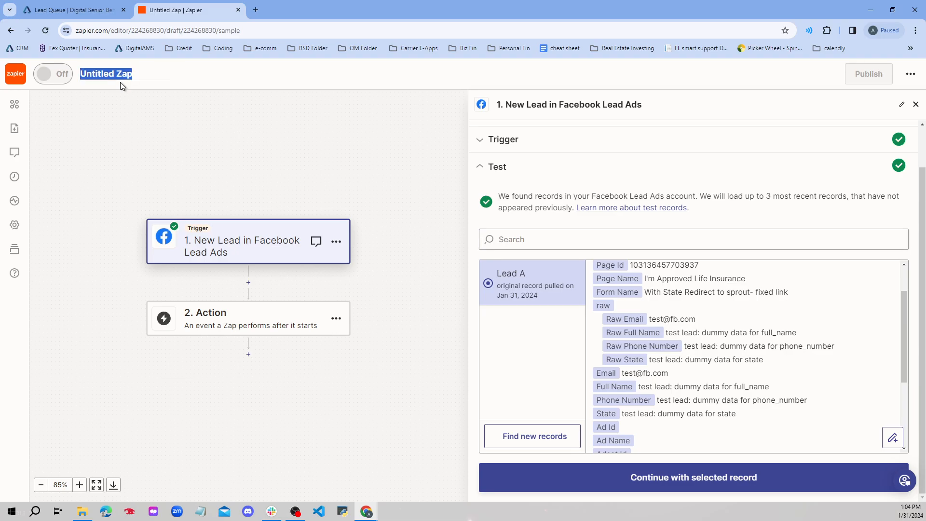
pyautogui.write('DBGA CRM')
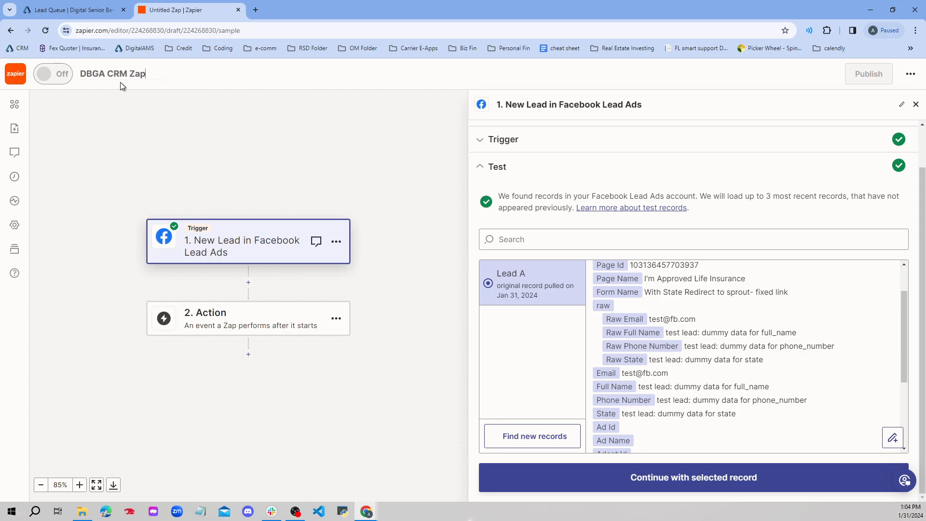
pyautogui.press('Return')
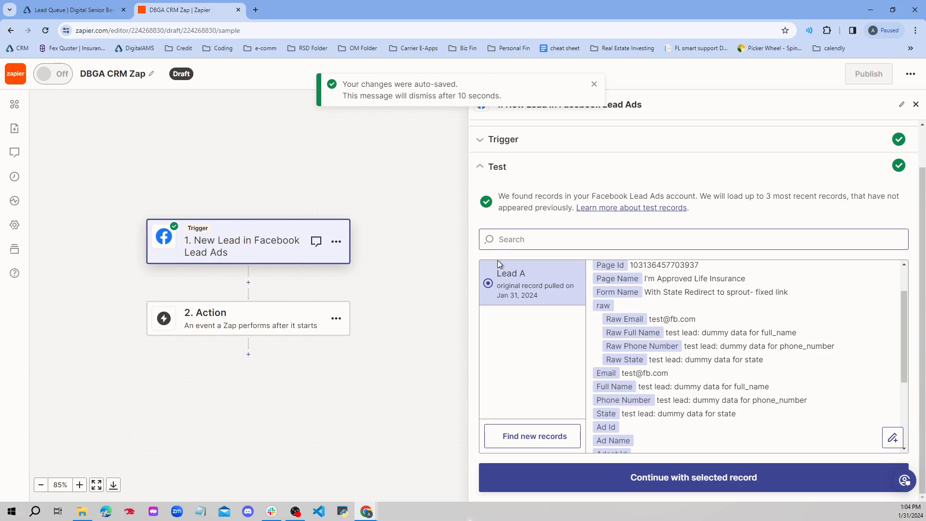
pyautogui.click(695, 479)
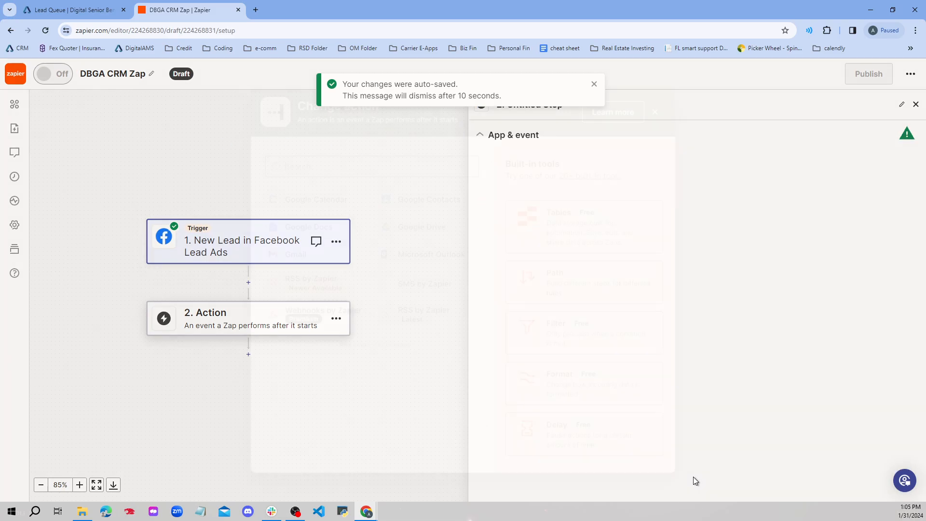
pyautogui.click(594, 85)
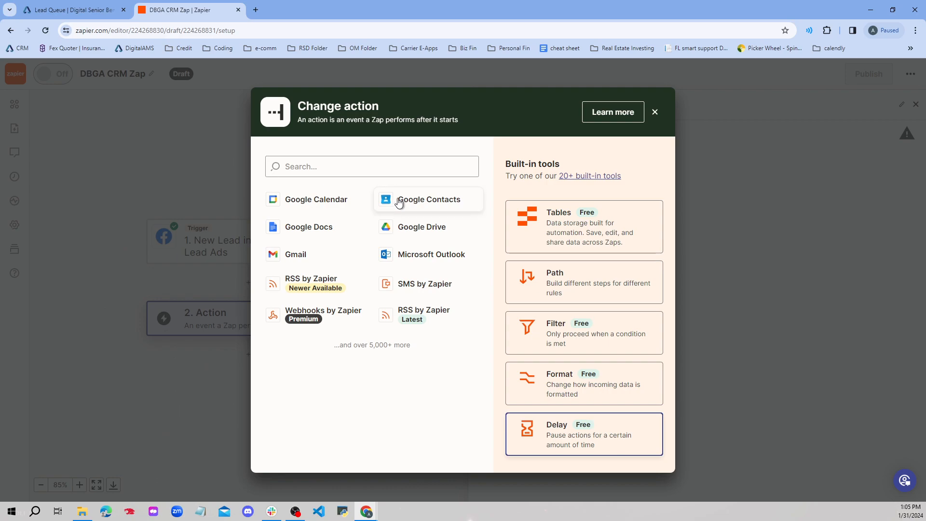
pyautogui.click(390, 157)
pyautogui.write('ut')
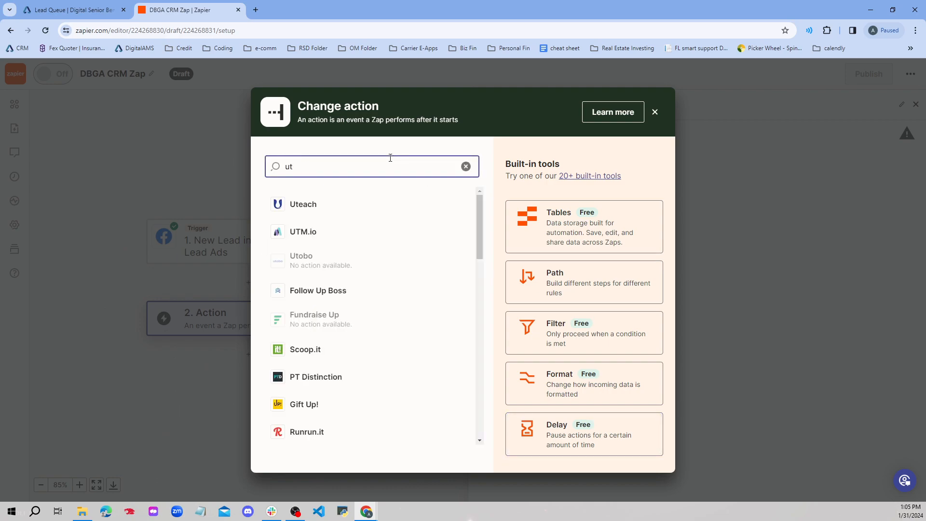
pyautogui.write('il')
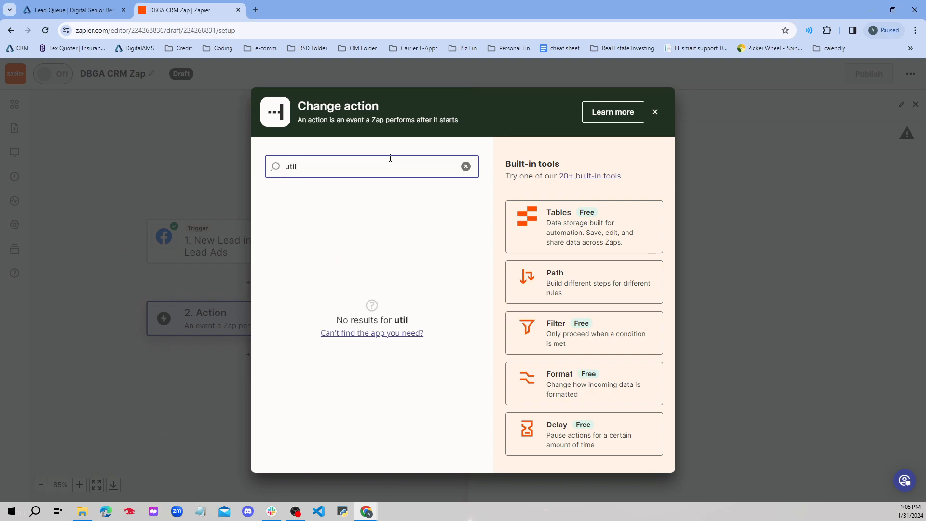
pyautogui.press('BackSpace')
pyautogui.press('BackSpace')
pyautogui.press('BackSpace')
pyautogui.press('BackSpace')
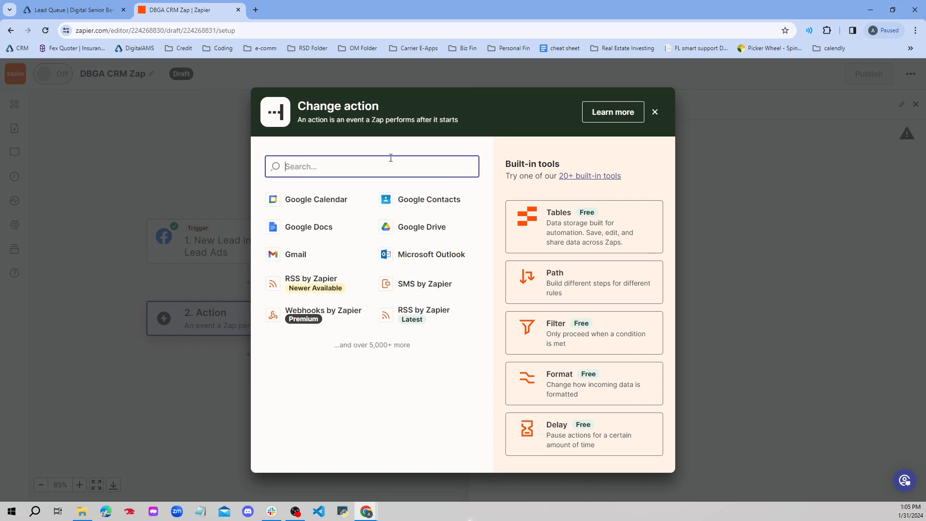
# Set the Zap's second step to Formatter by Zapier with the Utilities event and the Lookup Table transform
pyautogui.click(567, 381)
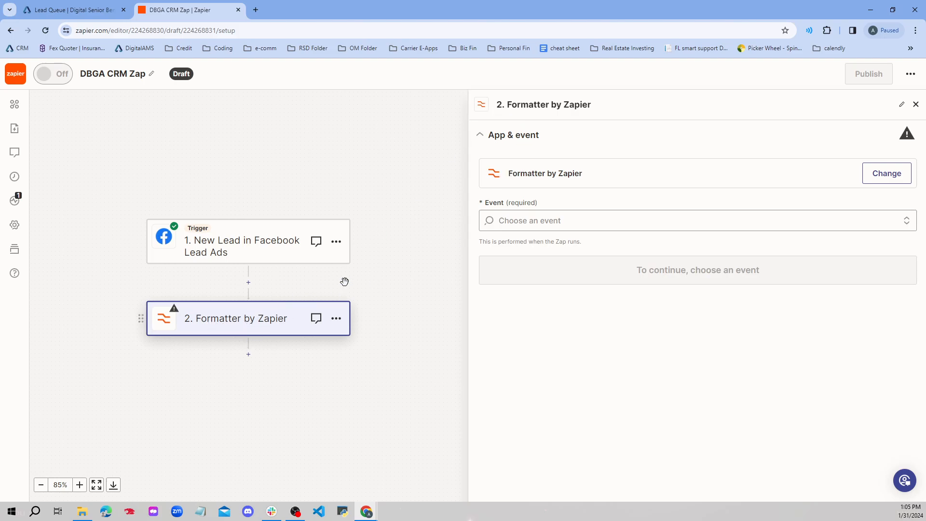
pyautogui.click(560, 214)
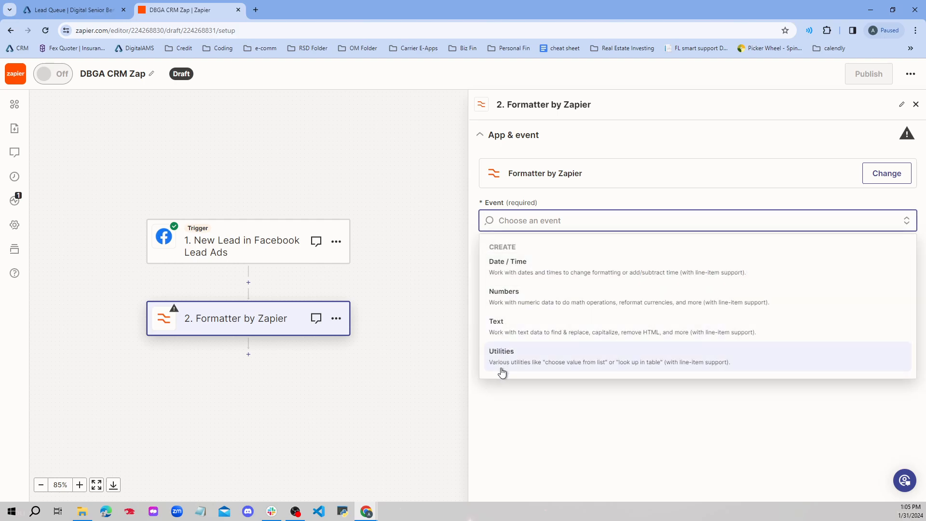
pyautogui.click(536, 355)
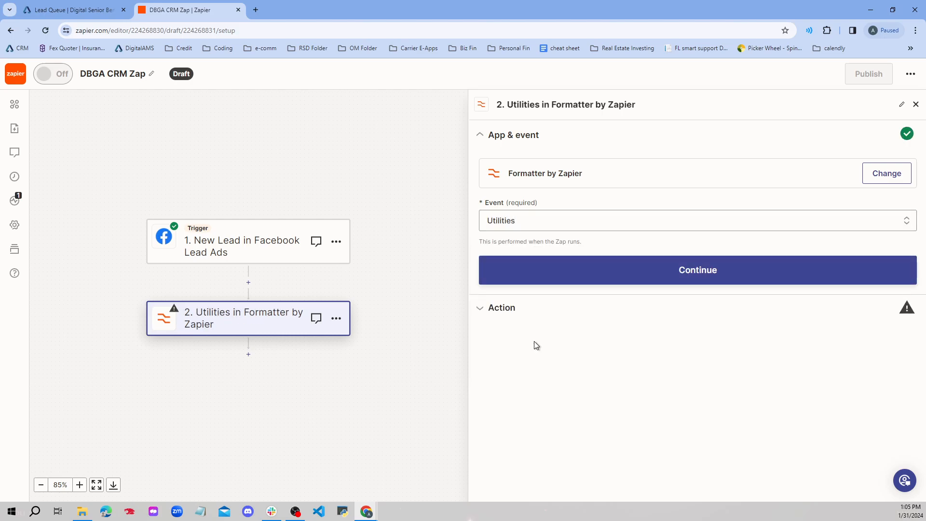
pyautogui.click(543, 280)
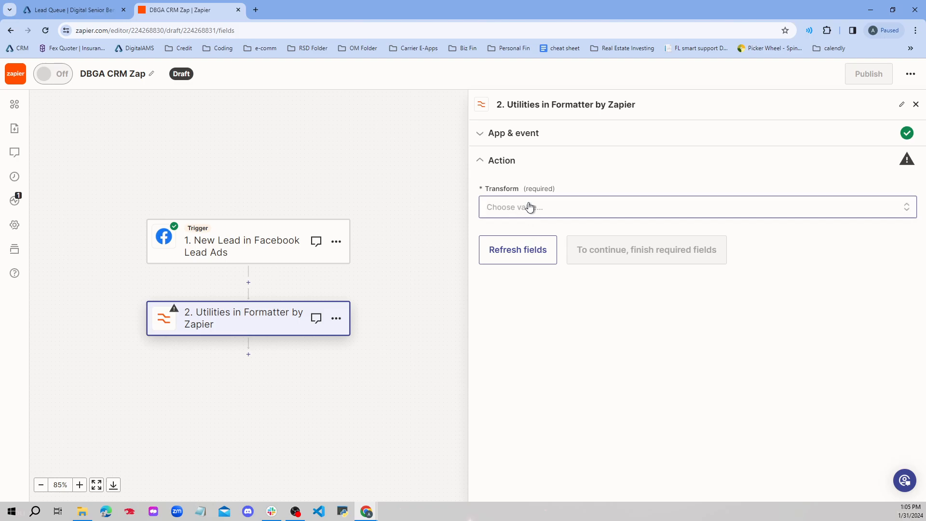
pyautogui.click(530, 207)
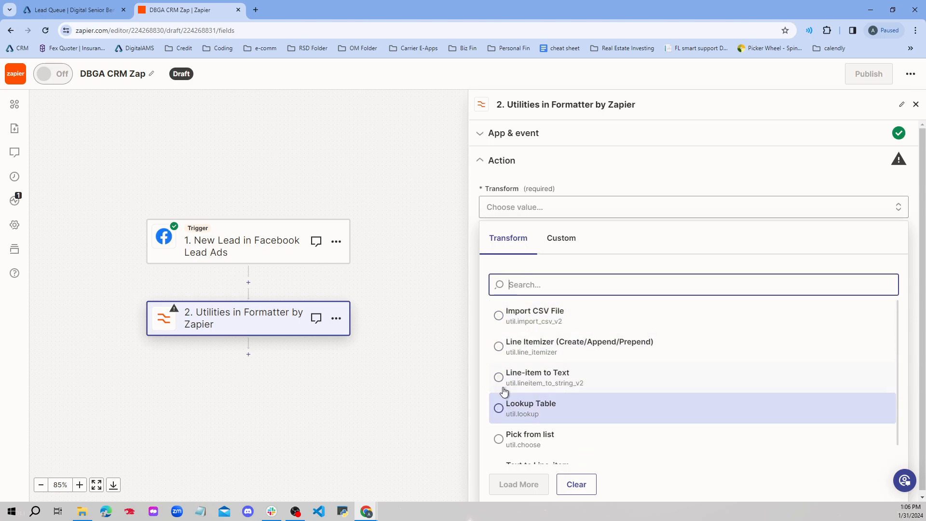
pyautogui.click(503, 410)
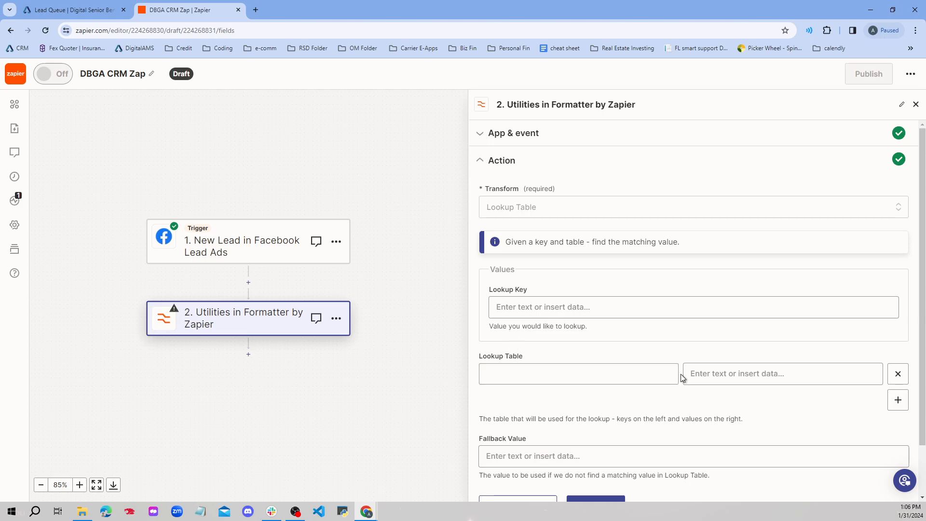
# Insert the Facebook lead's State field as the Lookup Key and place the cursor in the first Lookup Table key
pyautogui.click(613, 306)
pyautogui.click(613, 307)
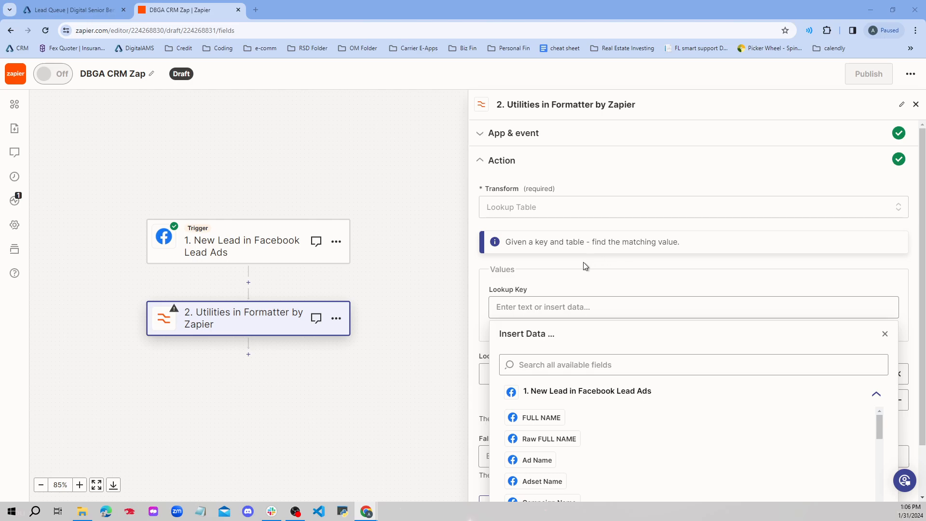
pyautogui.click(521, 304)
pyautogui.scroll(-1, 540, 348)
pyautogui.scroll(-1, 553, 431)
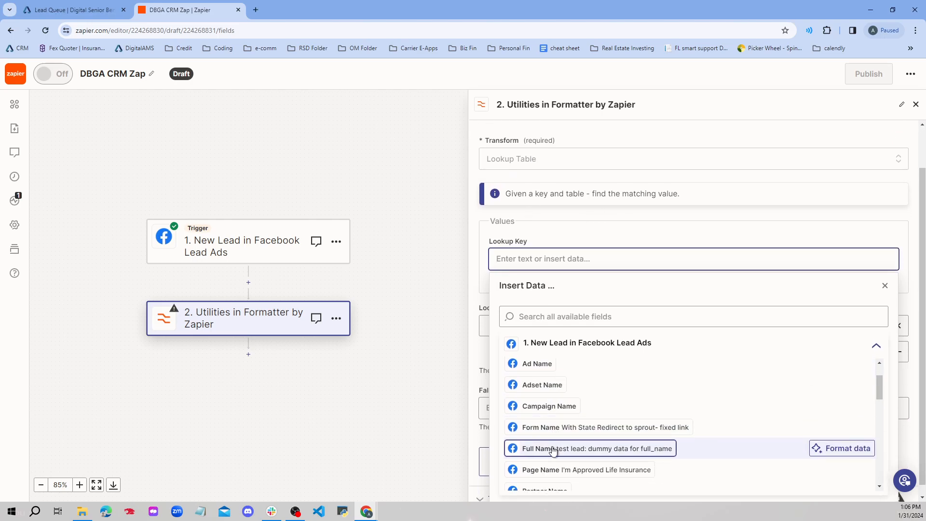
pyautogui.scroll(-2, 553, 446)
pyautogui.scroll(-4, 538, 446)
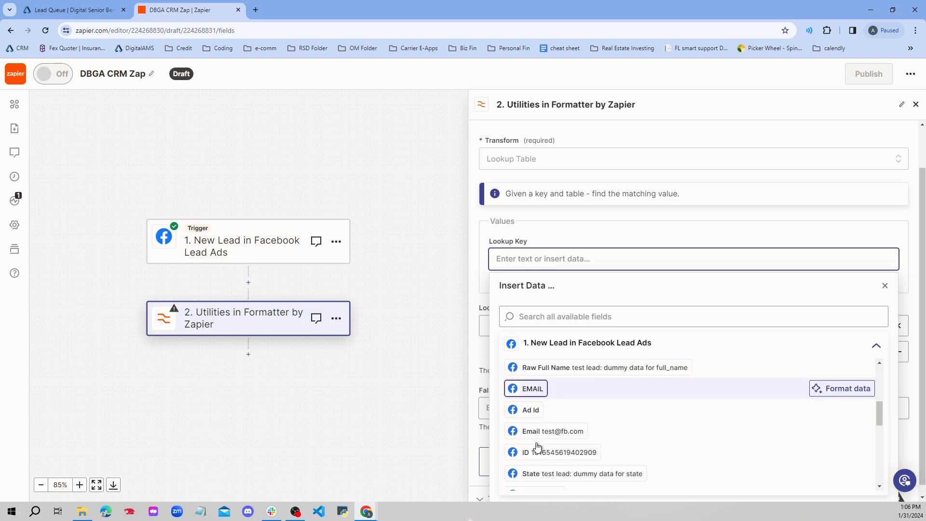
pyautogui.click(547, 424)
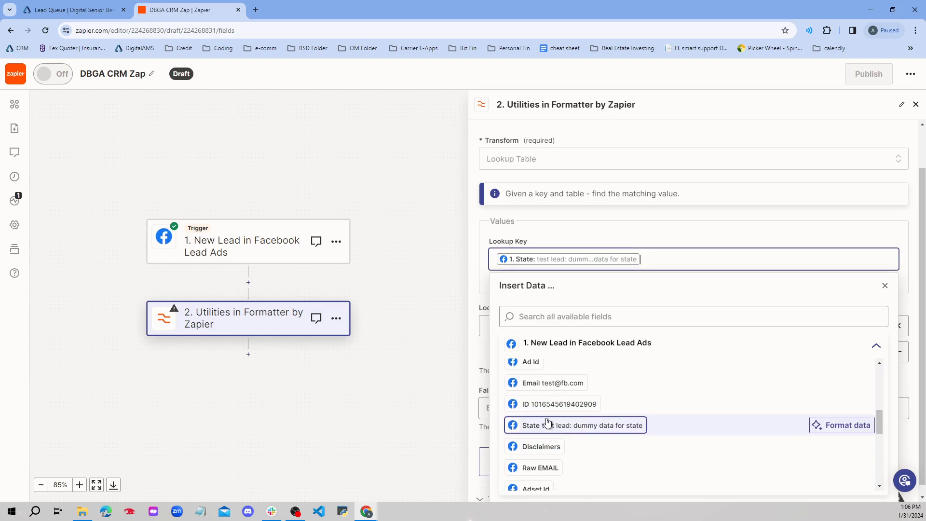
pyautogui.click(647, 244)
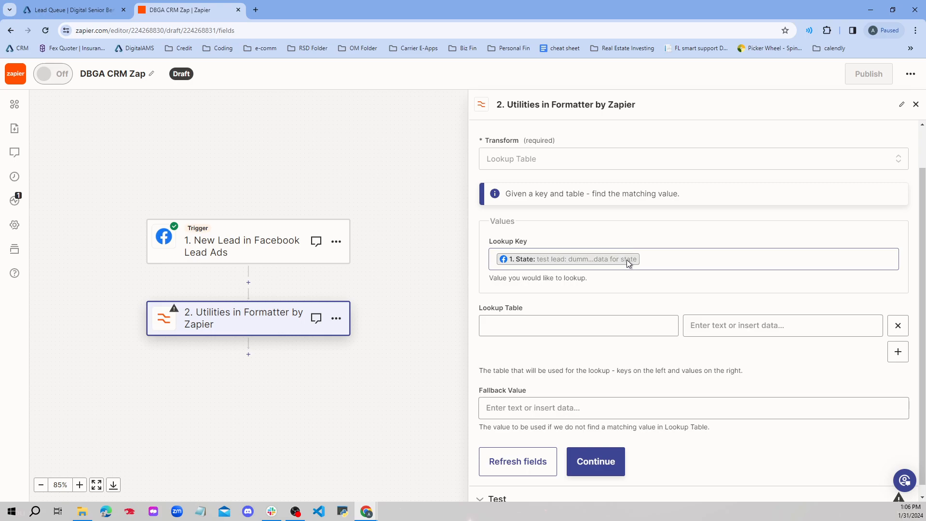
pyautogui.click(525, 320)
pyautogui.click(522, 328)
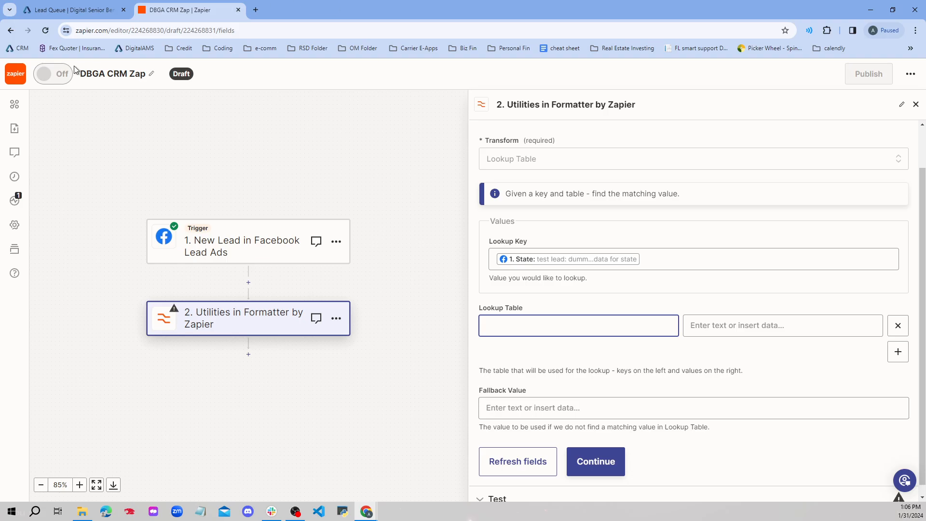
# Switch to the CRM, open the API Lead Post instructions from Import Leads, and examine the numeric values for the state field
pyautogui.click(73, 9)
pyautogui.click(42, 240)
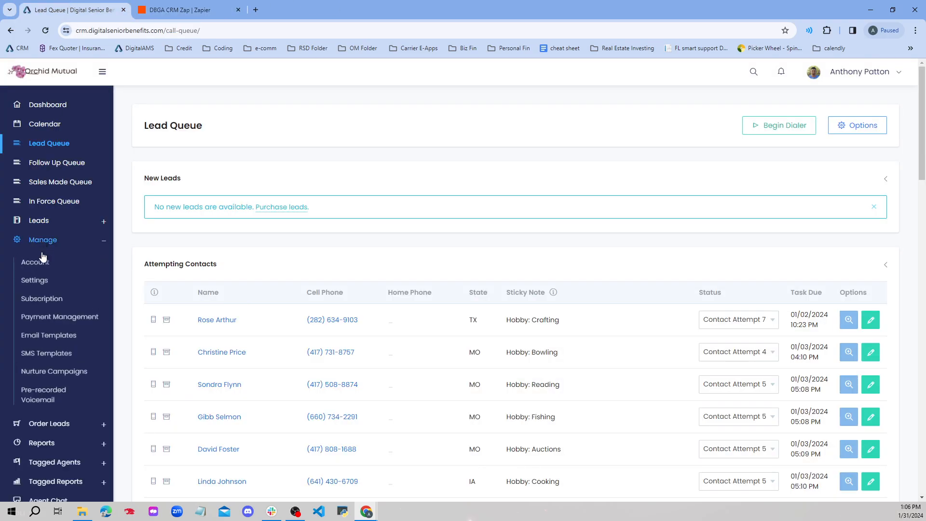
pyautogui.click(43, 219)
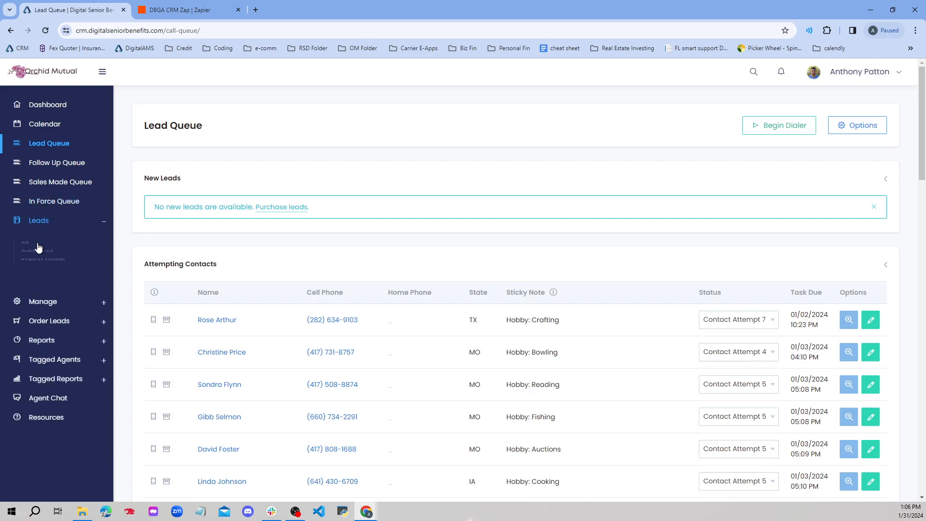
pyautogui.click(33, 281)
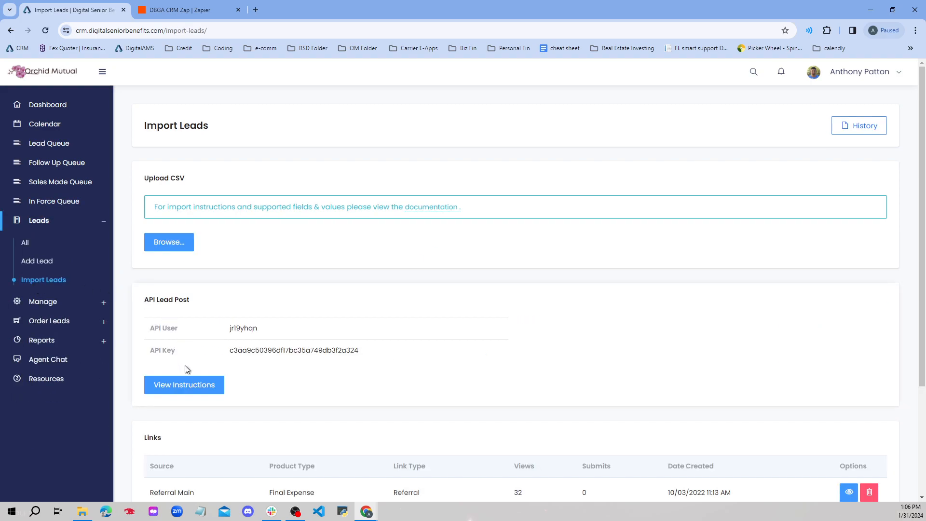
pyautogui.click(174, 389)
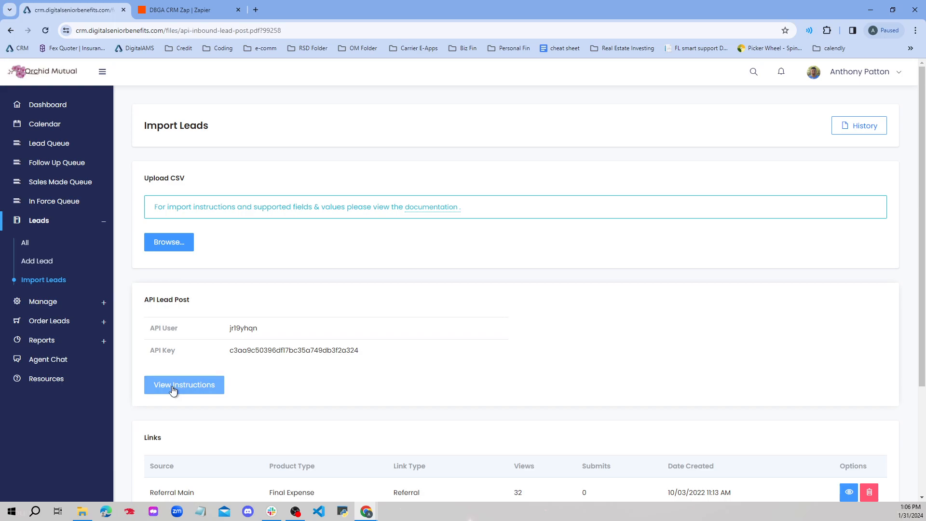
pyautogui.scroll(-5, 489, 312)
pyautogui.scroll(-8, 488, 311)
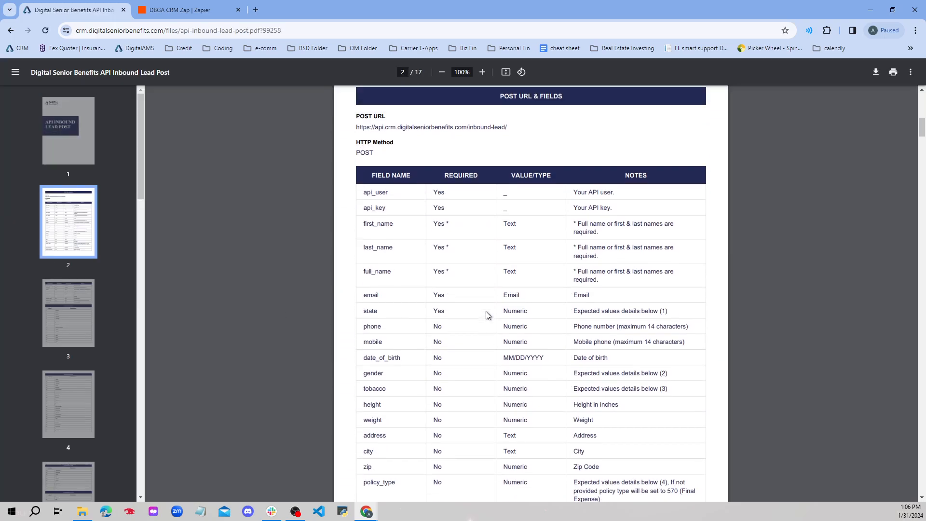
pyautogui.scroll(-20, 485, 318)
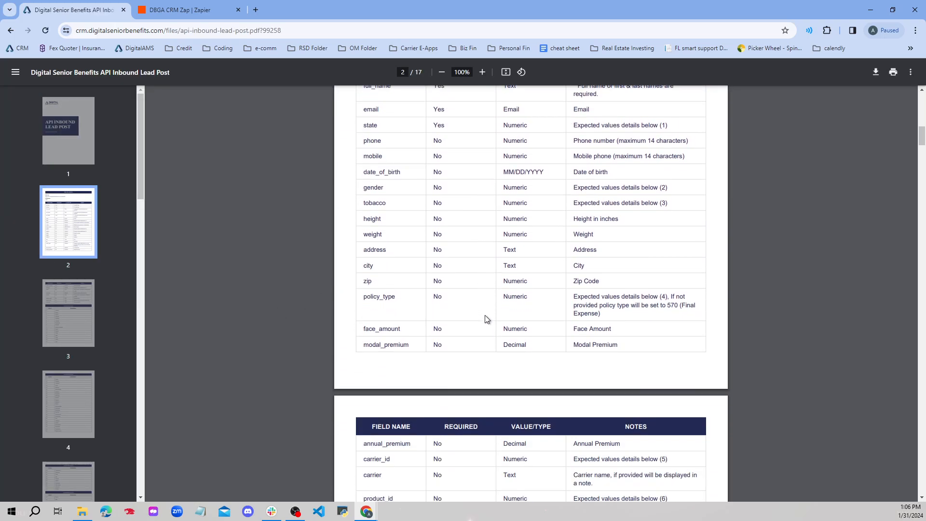
pyautogui.scroll(4, 482, 335)
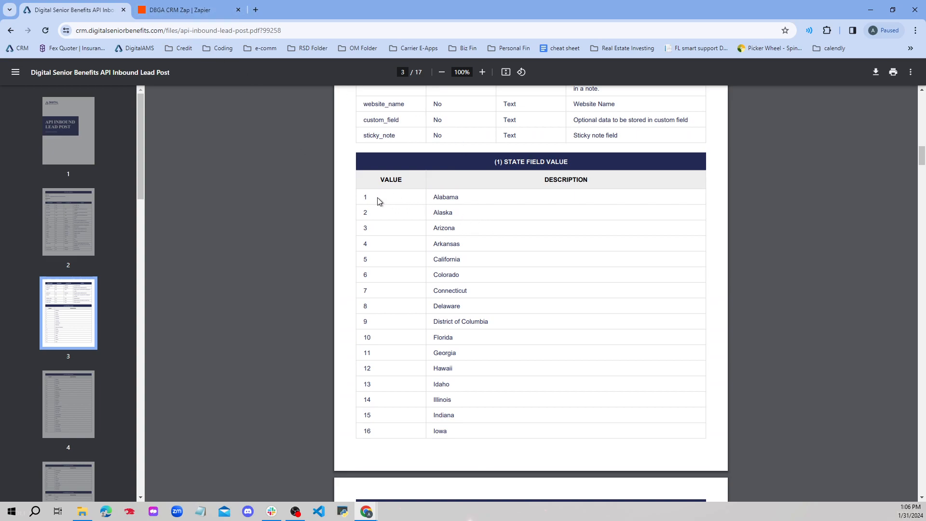
# Switch back to the Zap and map the key AL to the value 1 in the first Lookup Table row
pyautogui.click(201, 4)
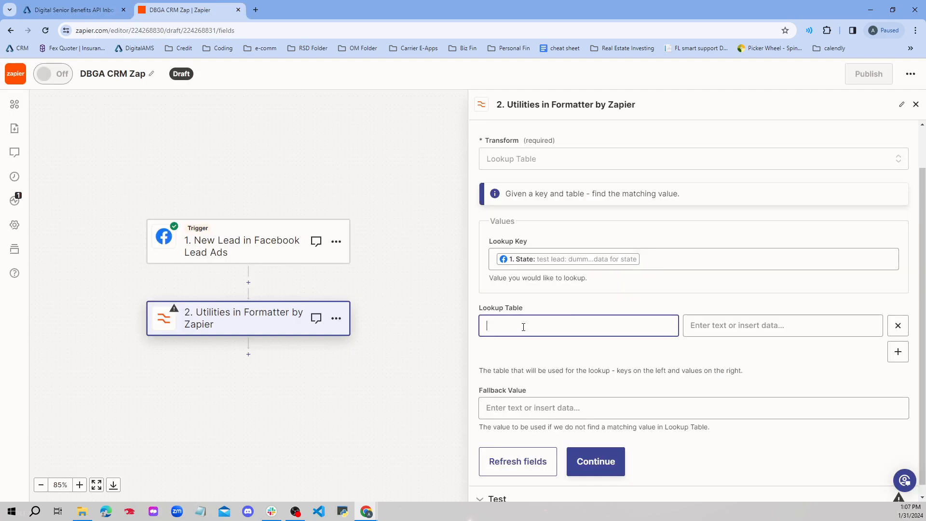
pyautogui.write('L')
pyautogui.press('Tab')
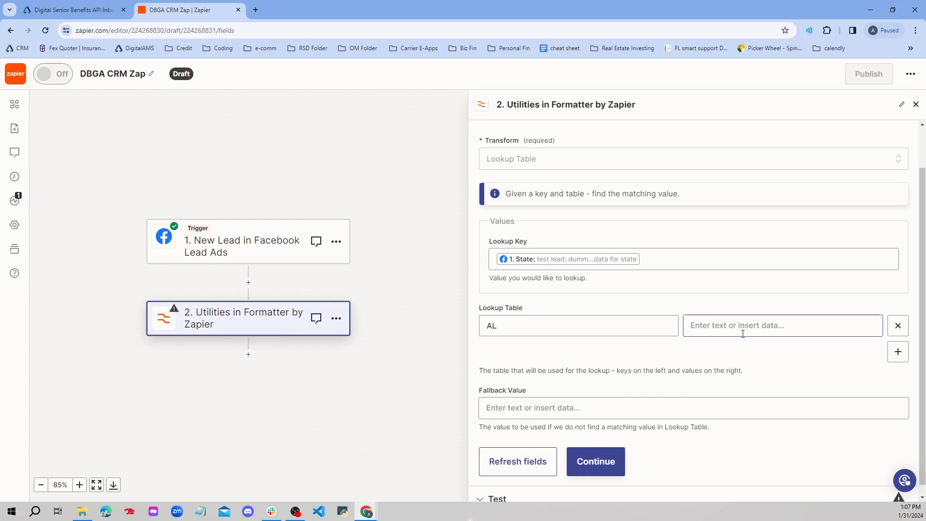
pyautogui.click(699, 324)
pyautogui.write('1')
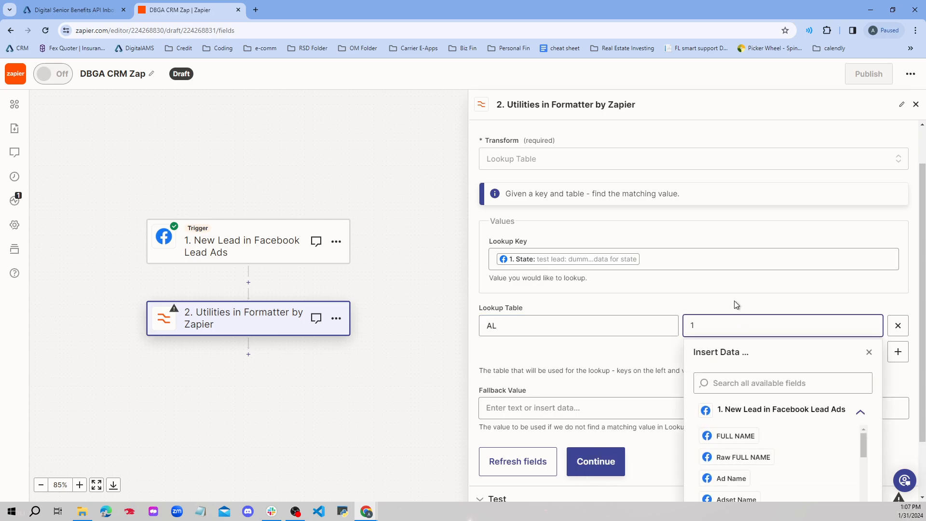
pyautogui.click(734, 300)
# Add a second Lookup Table row that maps the key AK to the value 2
pyautogui.click(896, 352)
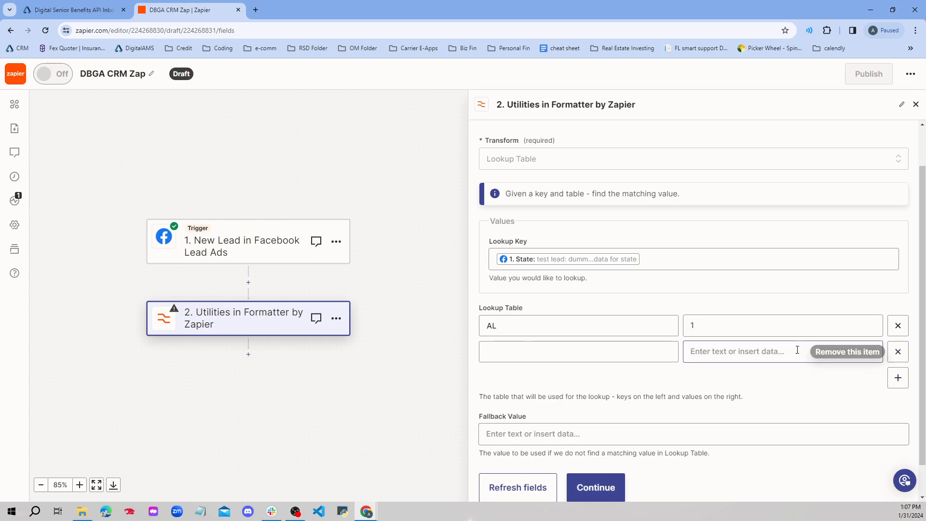
pyautogui.click(606, 350)
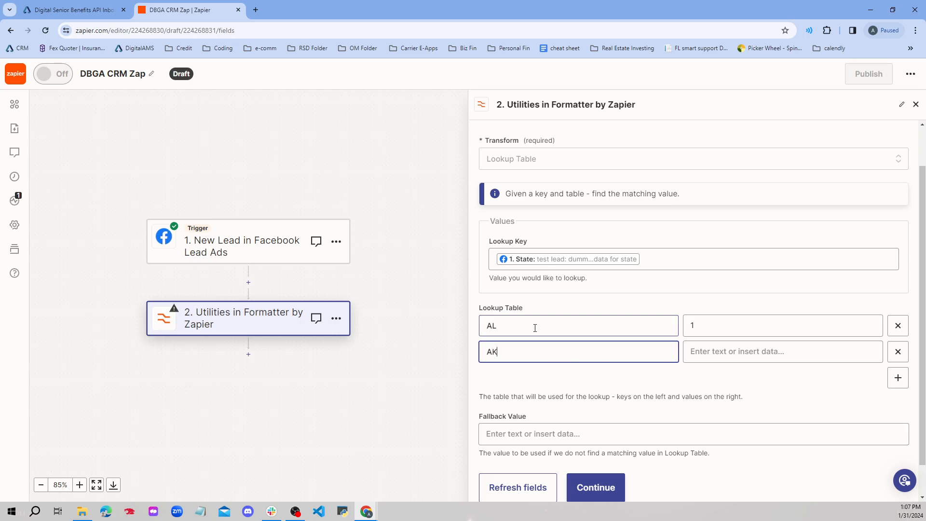
pyautogui.click(703, 351)
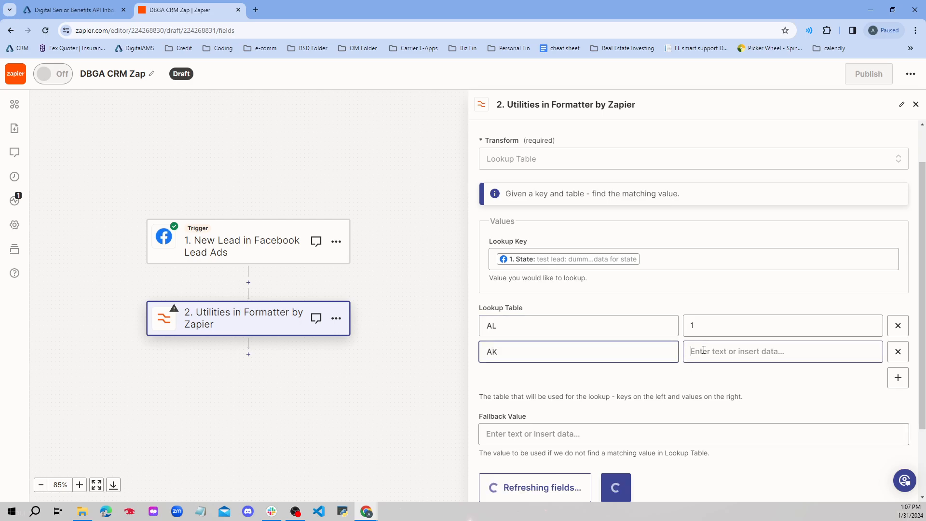
pyautogui.click(709, 343)
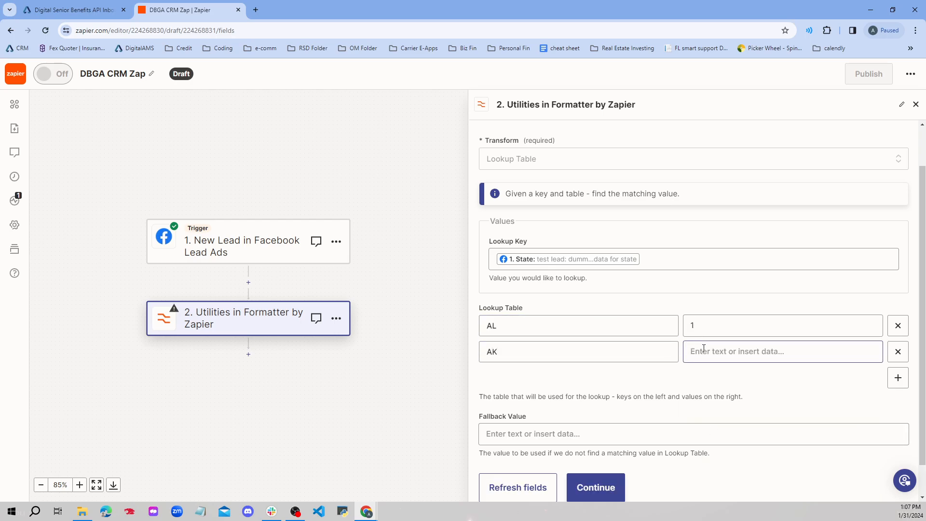
pyautogui.write('2')
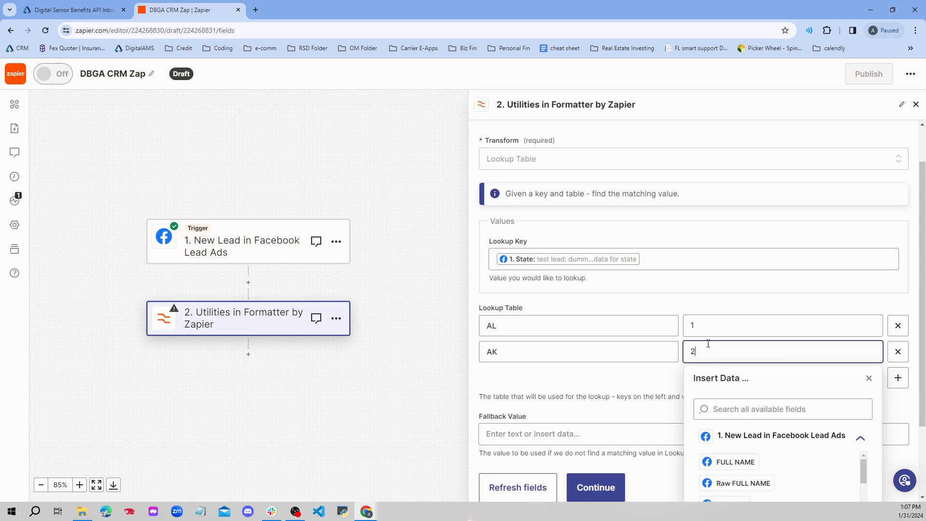
# Add a third Lookup Table row that maps the key AZ to the value 3
pyautogui.click(731, 297)
pyautogui.click(899, 379)
pyautogui.click(569, 378)
pyautogui.write('AZ')
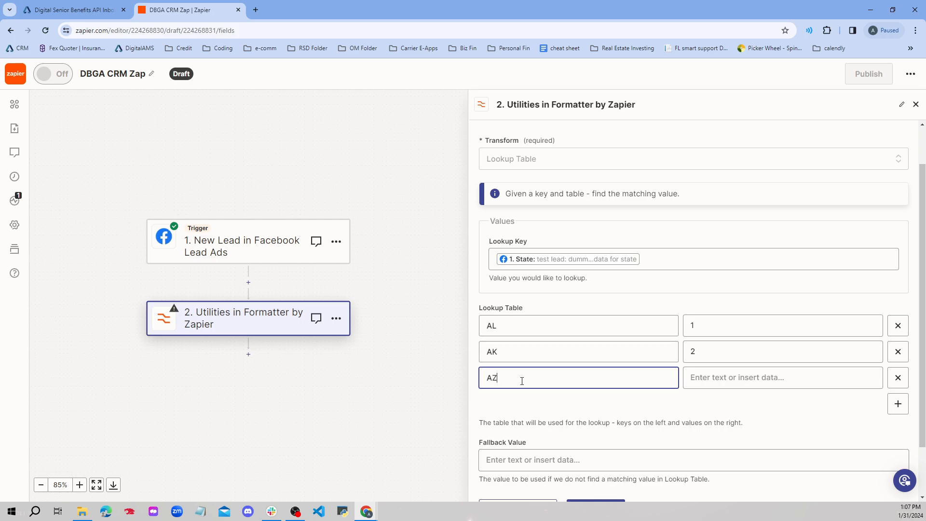
pyautogui.click(730, 378)
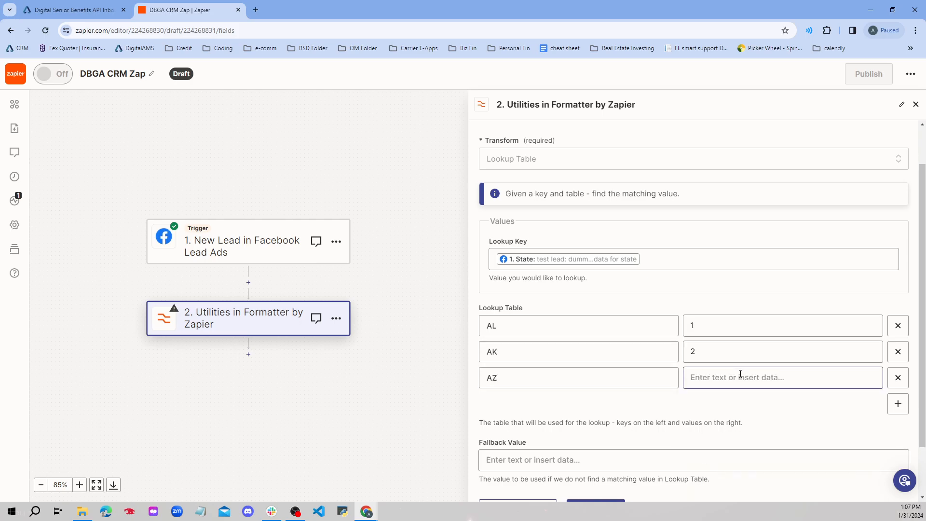
pyautogui.click(819, 386)
pyautogui.write('3')
pyautogui.click(580, 401)
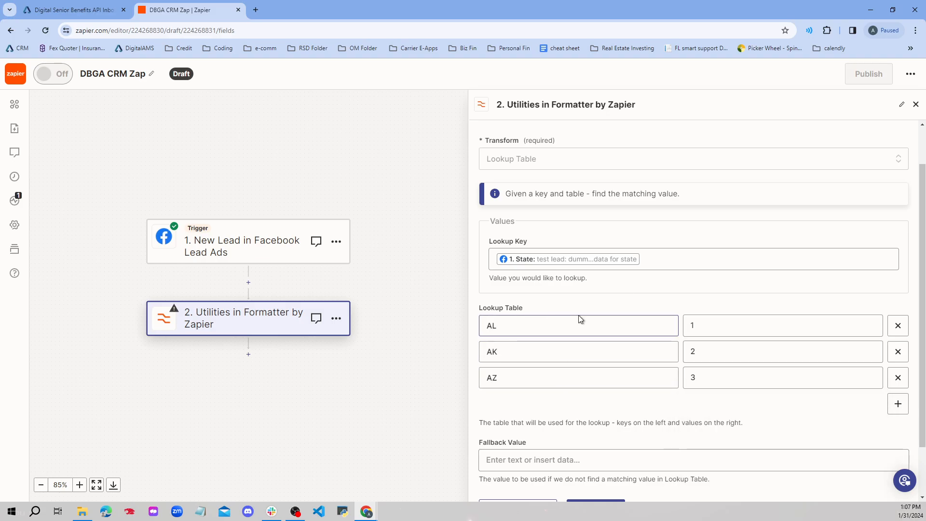
# Check the state field values in the CRM's API Inbound Lead Post document and return to the Zap's Lookup Table
pyautogui.click(75, 9)
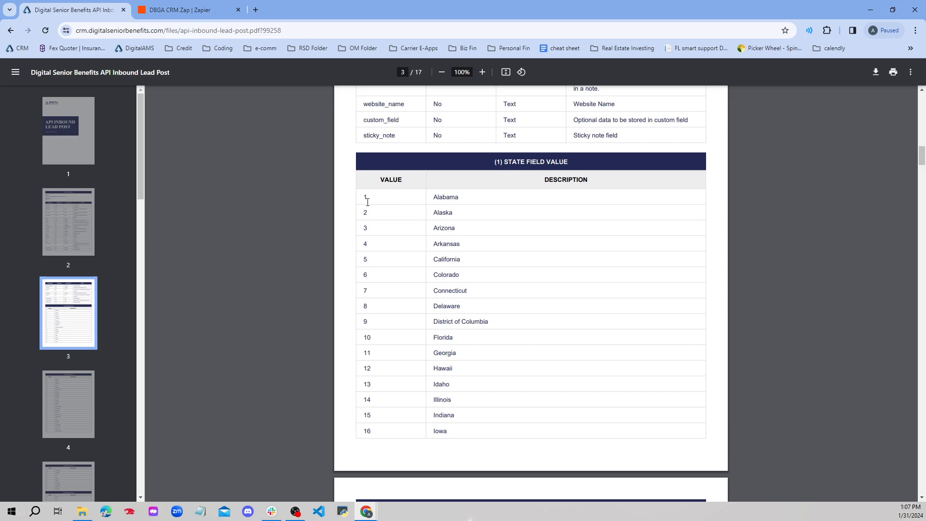
pyautogui.click(182, 10)
pyautogui.click(536, 356)
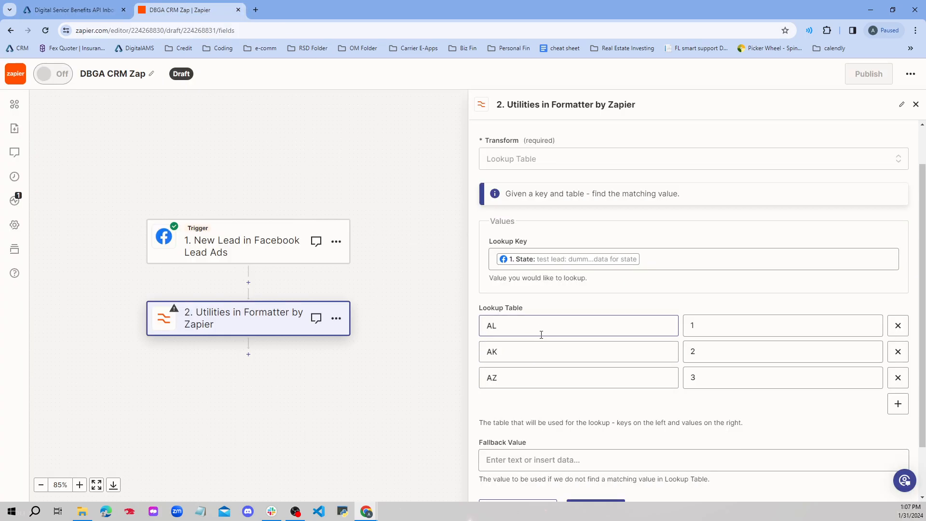
pyautogui.scroll(-2, 533, 357)
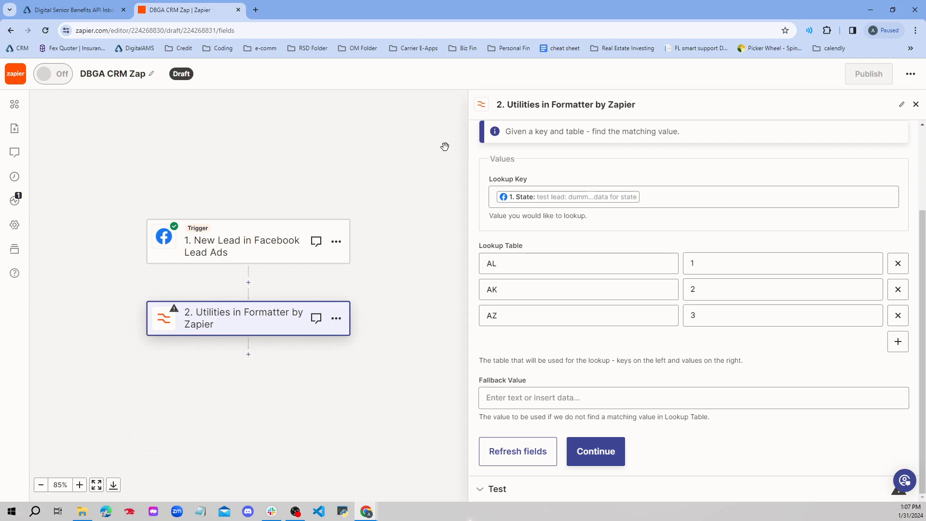
# Recheck the CRM's state codes in the API document, and set the Lookup Table's Fallback Value to 2 in the Zap
pyautogui.click(87, 10)
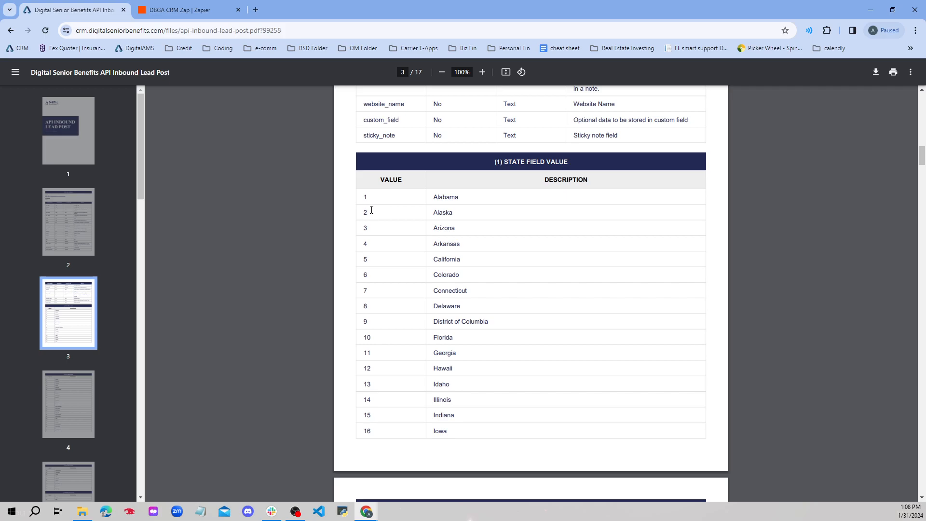
pyautogui.click(176, 8)
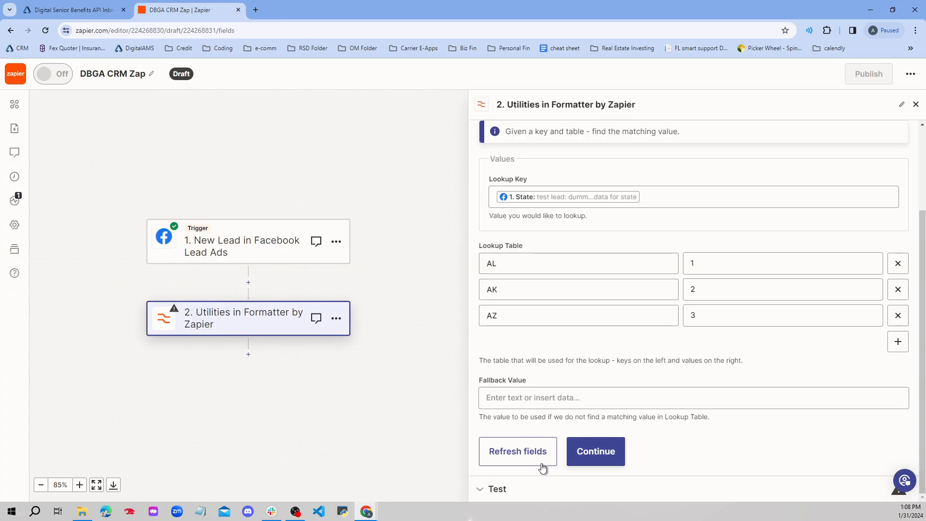
pyautogui.click(552, 393)
pyautogui.write('2')
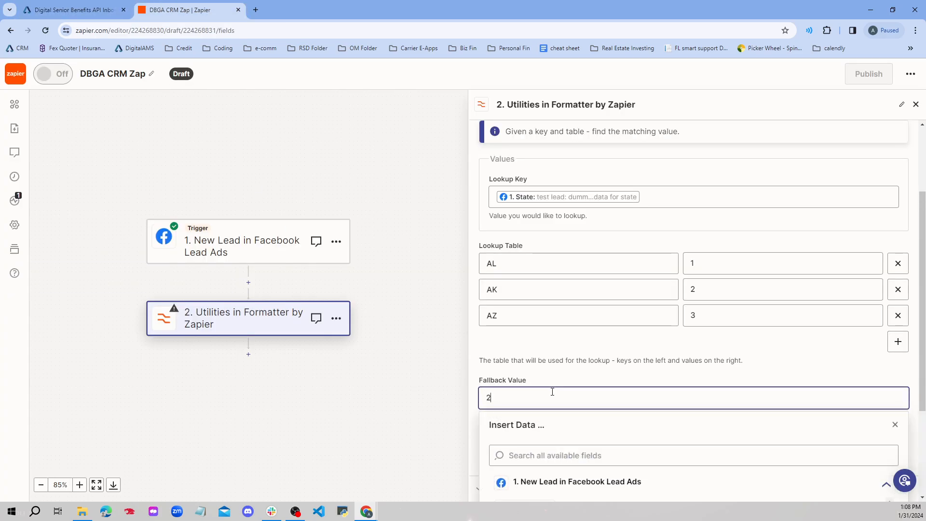
pyautogui.click(596, 360)
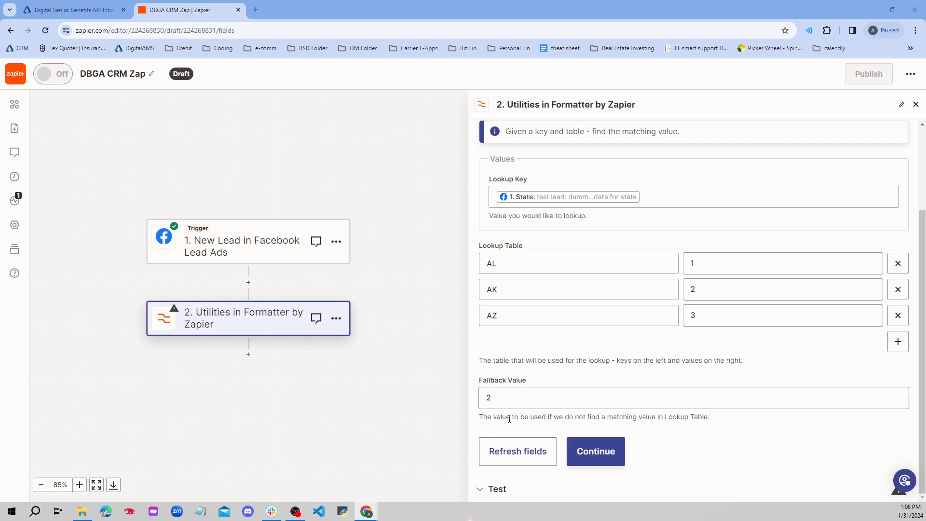
# Test the state lookup step and compare its output with the state field values in the CRM's API document
pyautogui.click(610, 458)
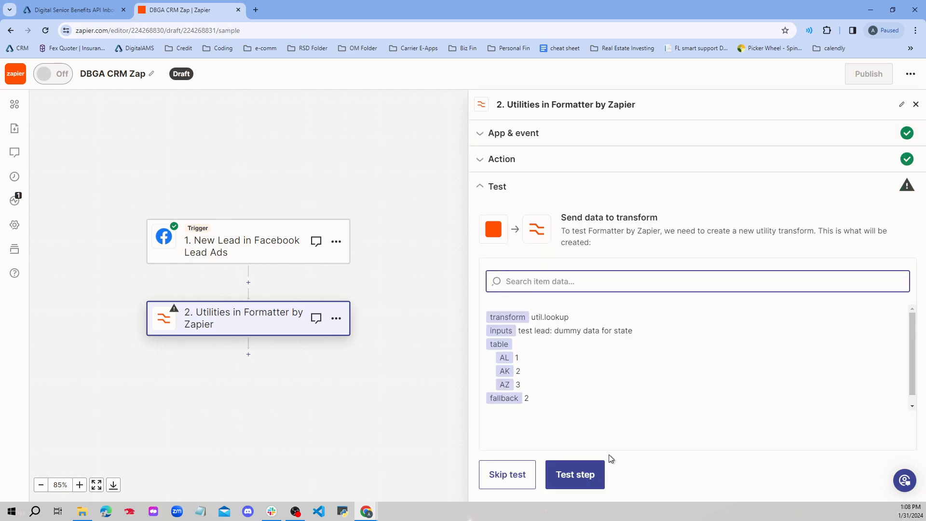
pyautogui.click(578, 474)
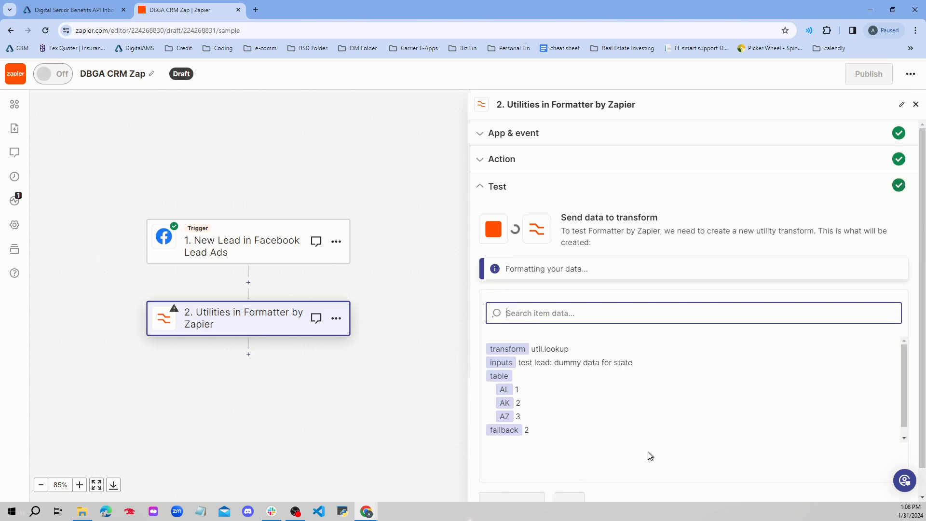
pyautogui.scroll(-1, 575, 388)
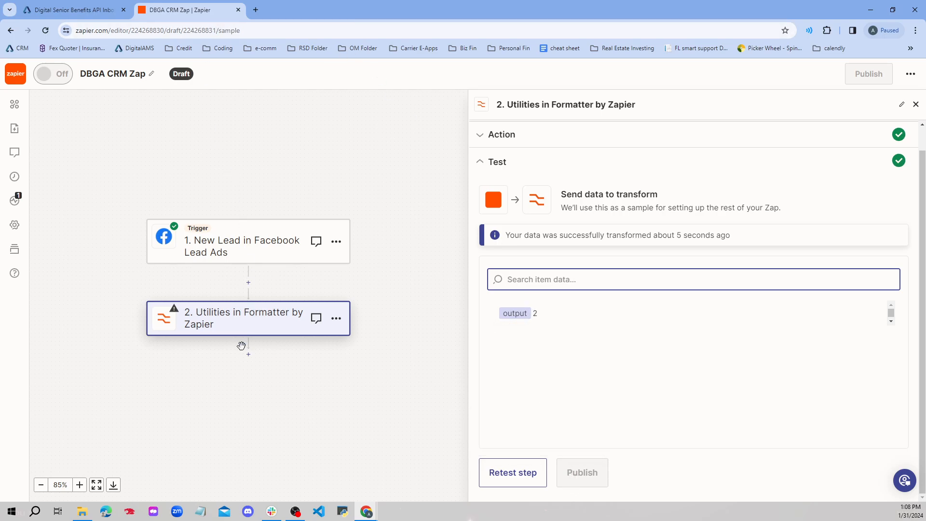
pyautogui.click(72, 9)
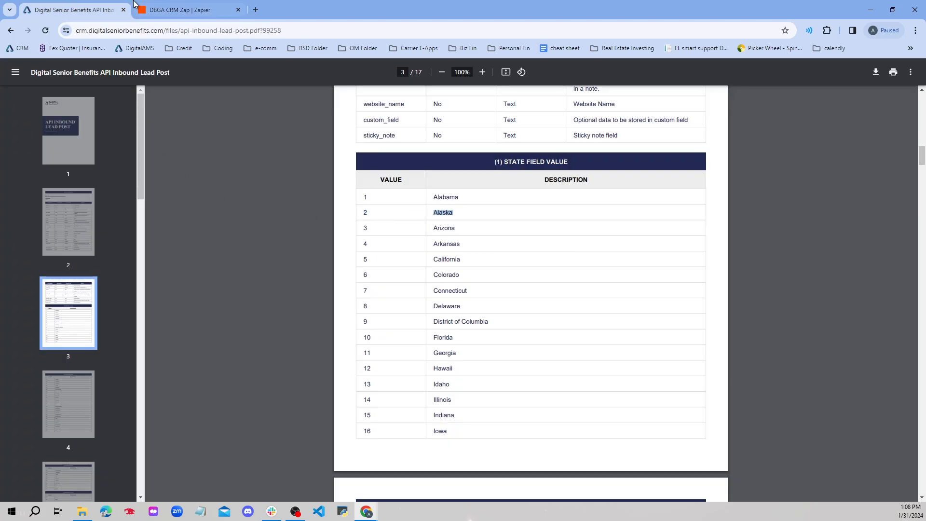
pyautogui.click(177, 9)
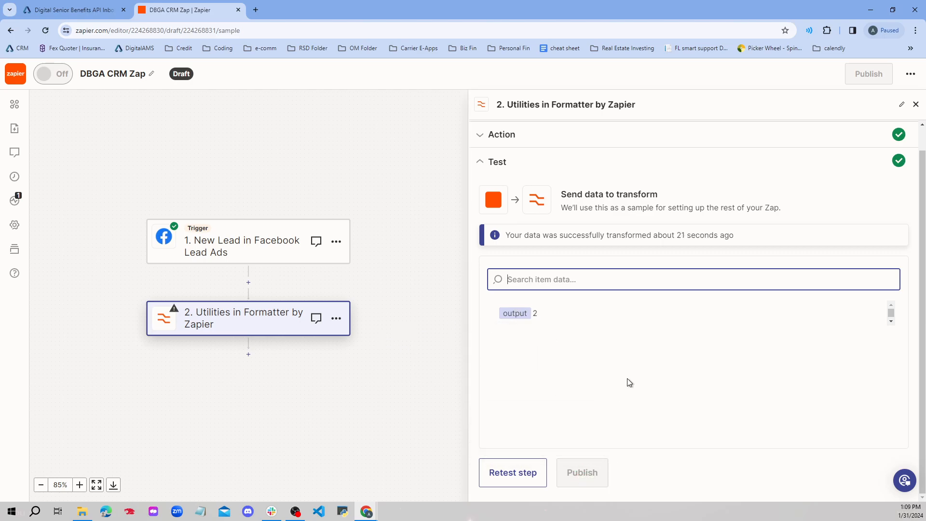
# Add a Formatter by Zapier step after the state lookup, choose the Numbers event and continue to its action settings
pyautogui.click(281, 381)
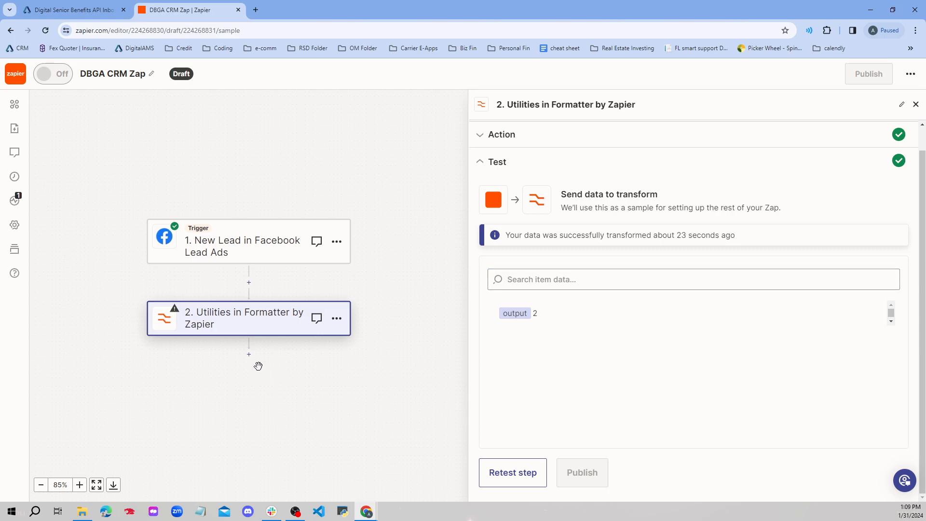
pyautogui.moveTo(250, 357); pyautogui.dragTo(285, 360)
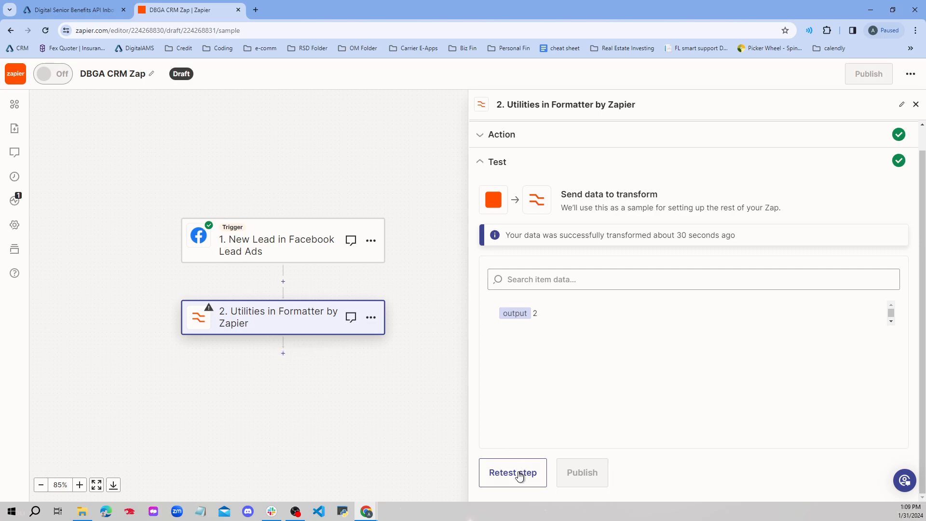
pyautogui.click(283, 353)
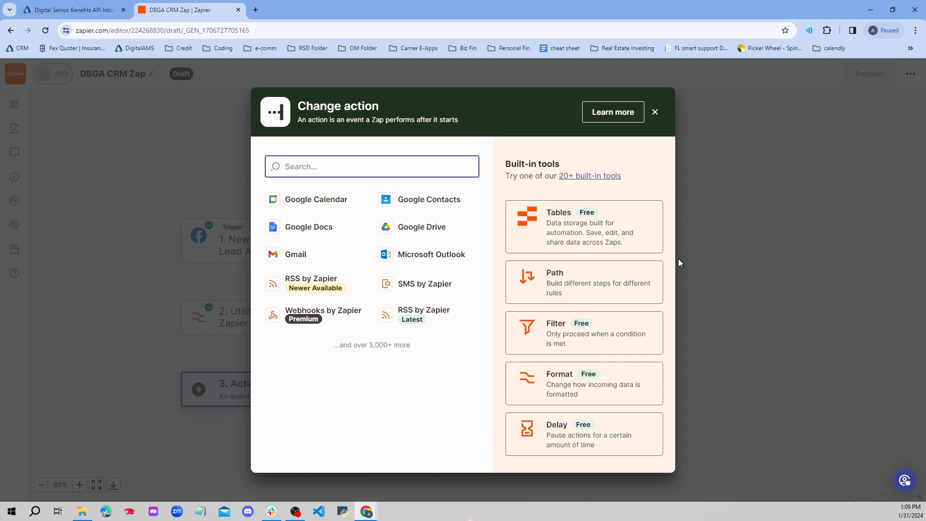
pyautogui.click(535, 397)
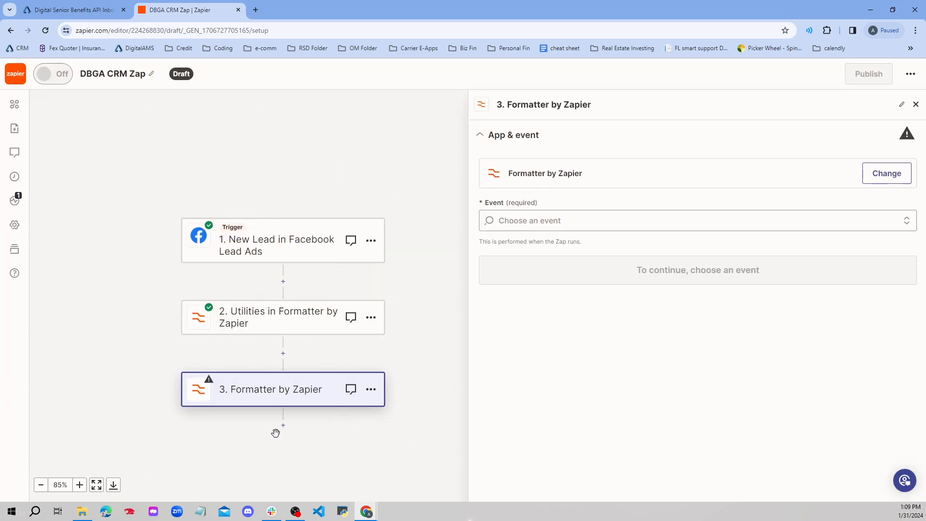
pyautogui.click(520, 216)
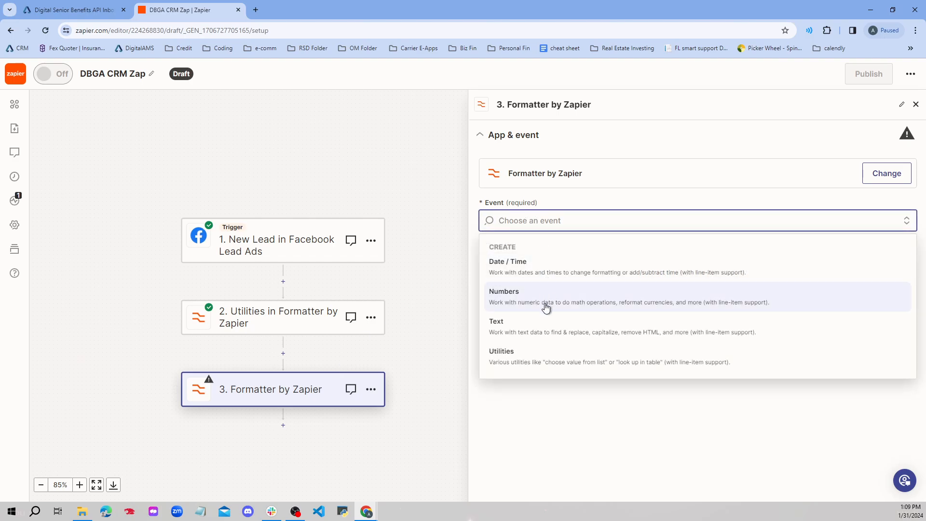
pyautogui.click(549, 300)
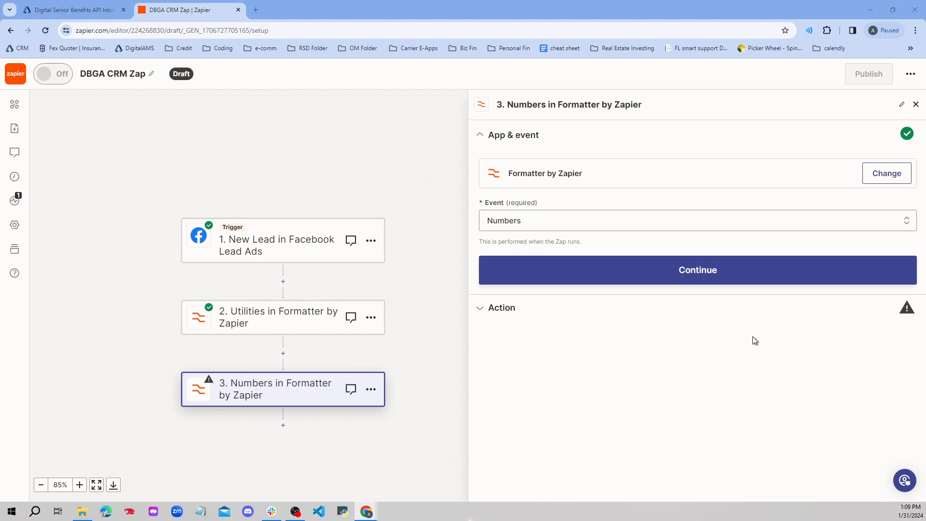
pyautogui.click(746, 278)
# Set the Numbers step's Transform to Format Phone Number
pyautogui.click(508, 206)
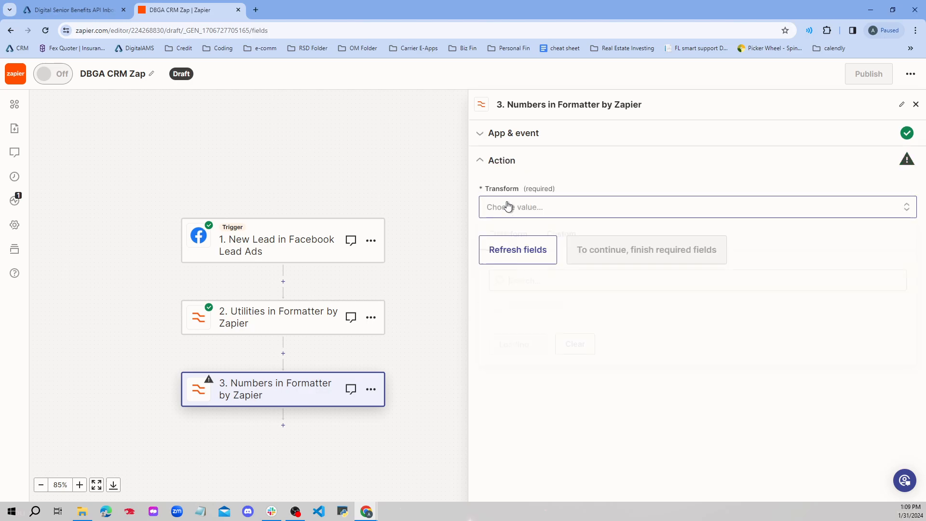
pyautogui.click(504, 348)
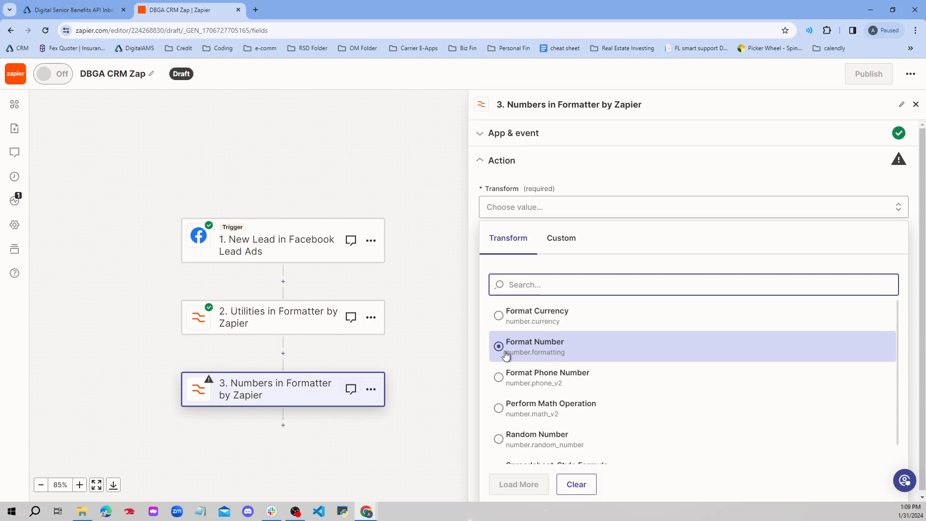
pyautogui.click(500, 382)
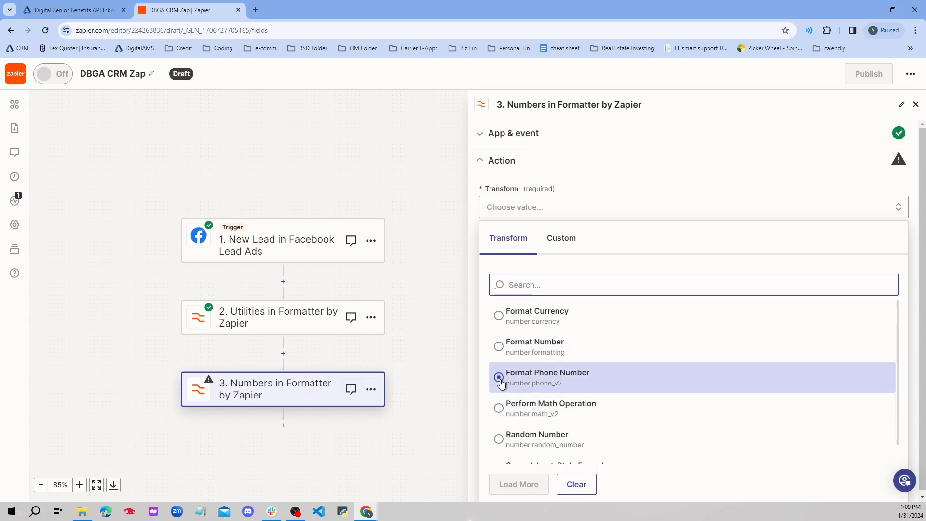
# Examine the Facebook lead fields available for the phone formatter's Input, looking for the phone number fields
pyautogui.click(538, 314)
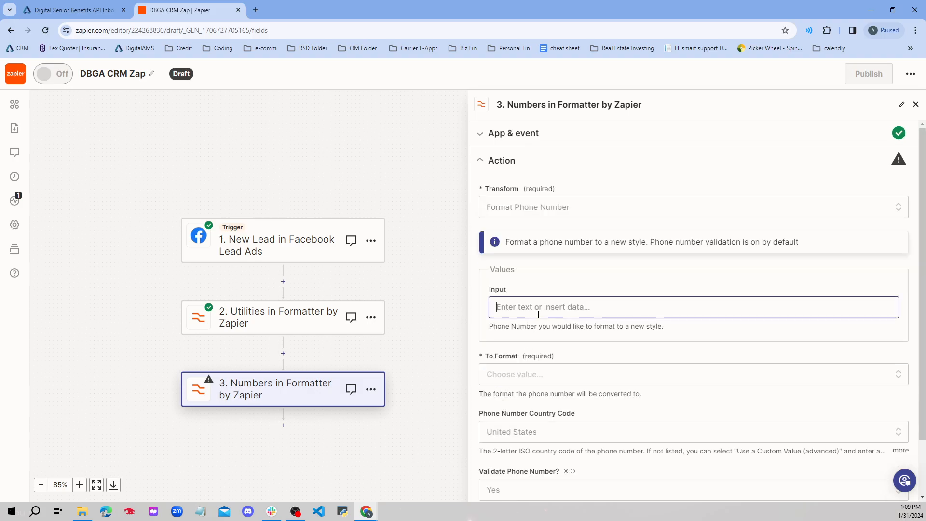
pyautogui.click(579, 390)
pyautogui.scroll(-2, 558, 414)
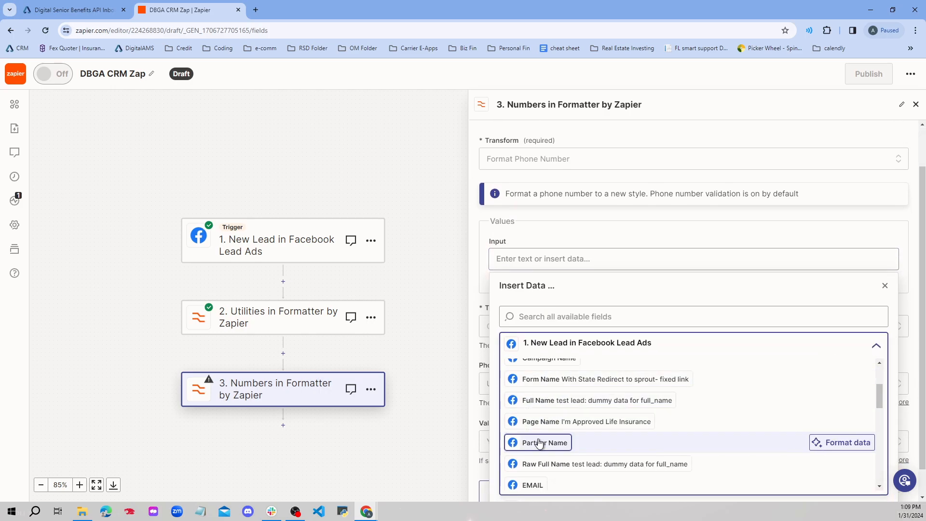
pyautogui.scroll(-3, 539, 443)
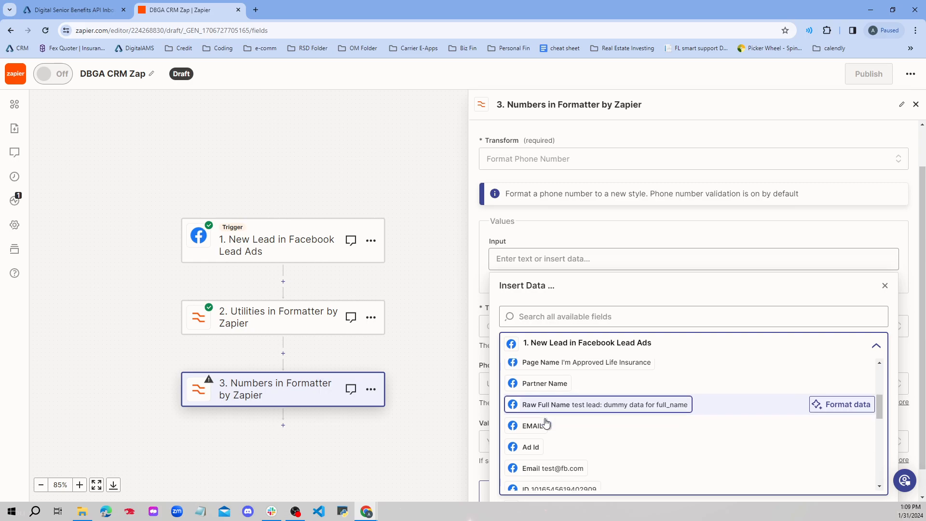
pyautogui.scroll(-2, 547, 427)
pyautogui.scroll(-2, 543, 429)
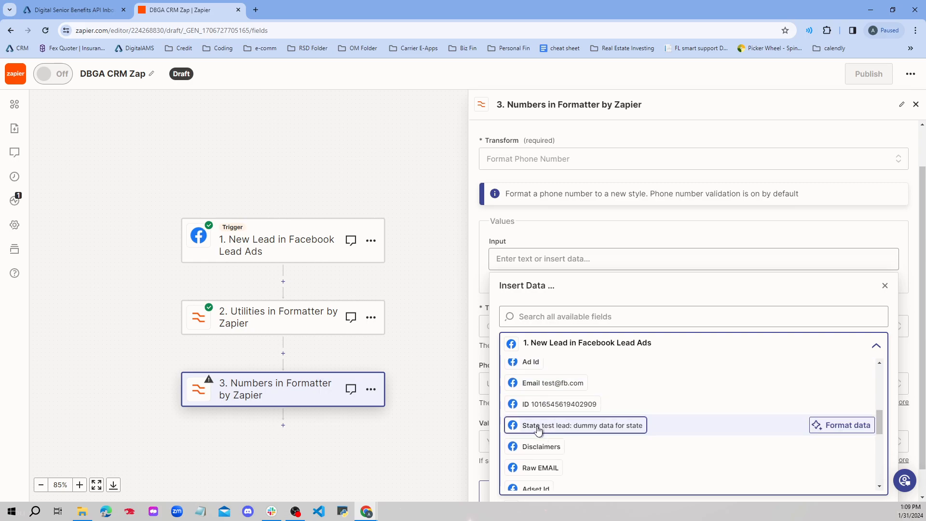
pyautogui.scroll(-3, 539, 429)
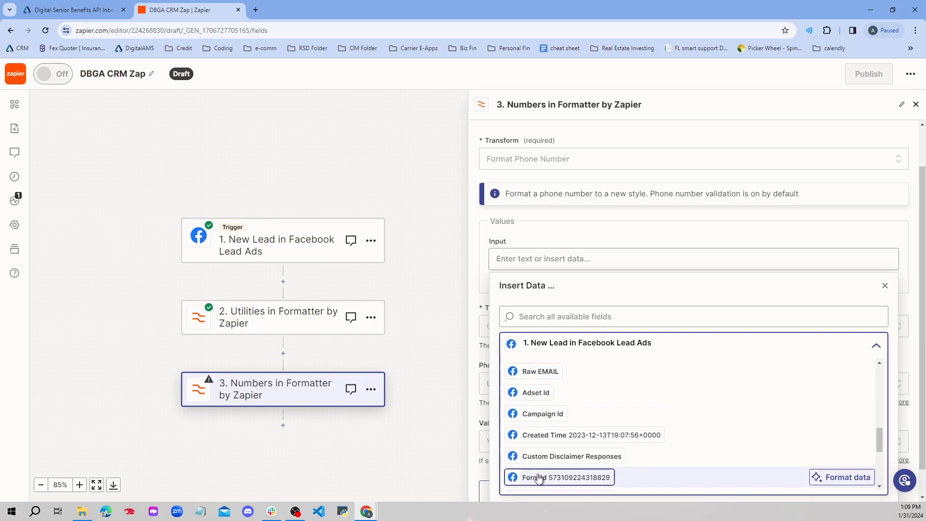
pyautogui.scroll(-4, 543, 439)
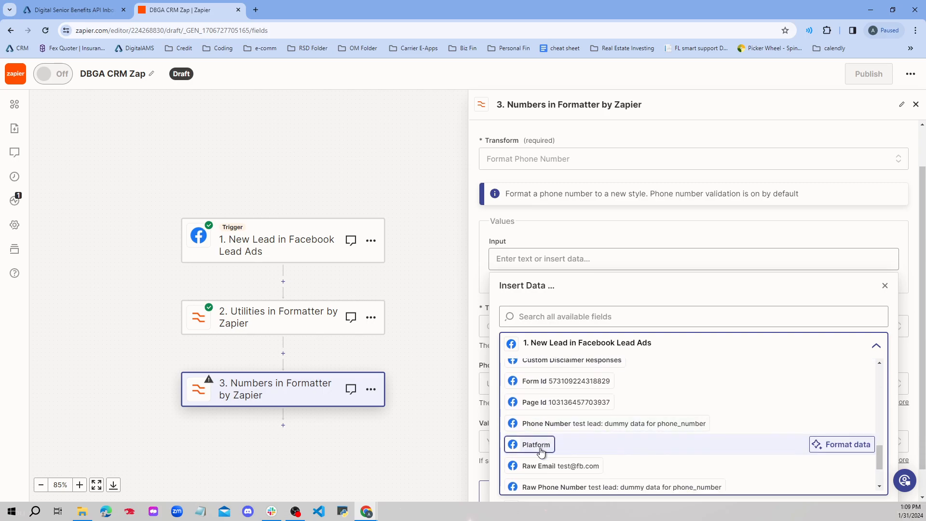
pyautogui.scroll(-2, 542, 448)
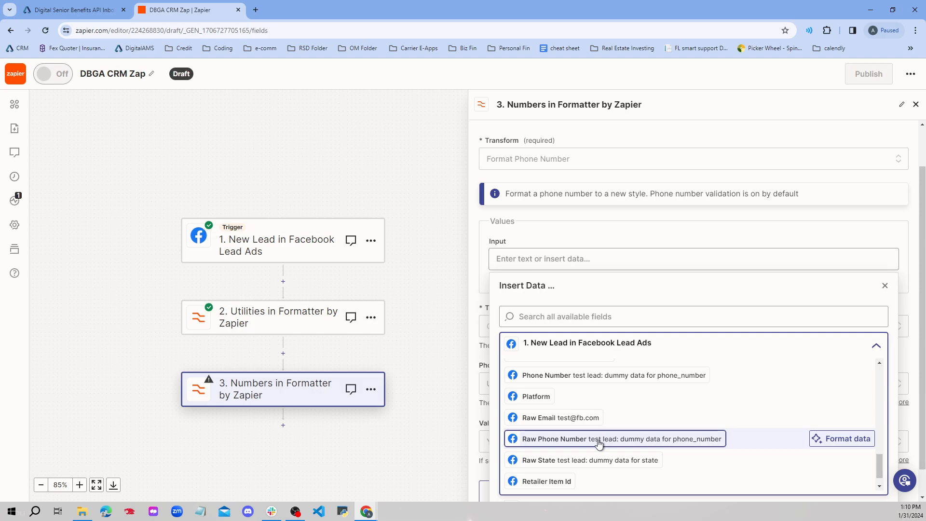
pyautogui.click(497, 211)
pyautogui.scroll(1, 503, 226)
# Reopen the Facebook Lead Ads trigger's settings and set its Form to With State Redirect to sprout- fixed link
pyautogui.click(283, 247)
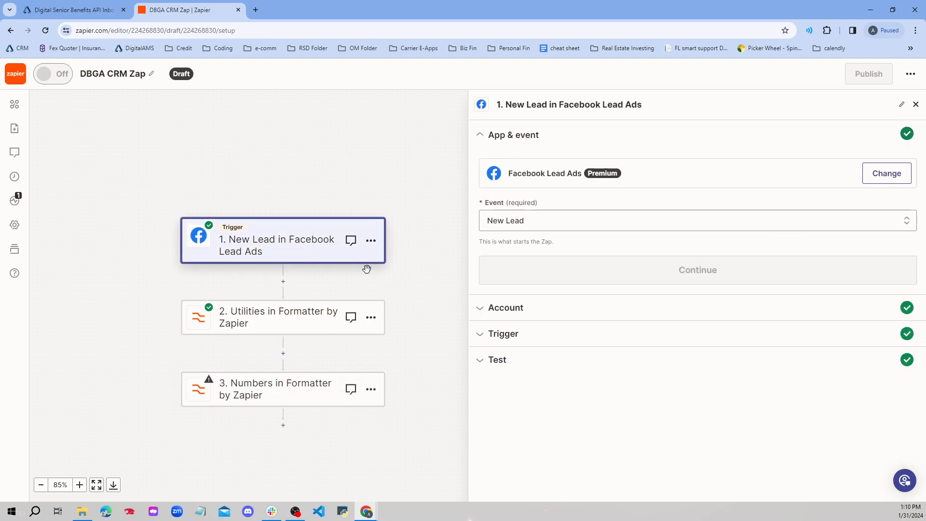
pyautogui.click(610, 271)
pyautogui.click(527, 286)
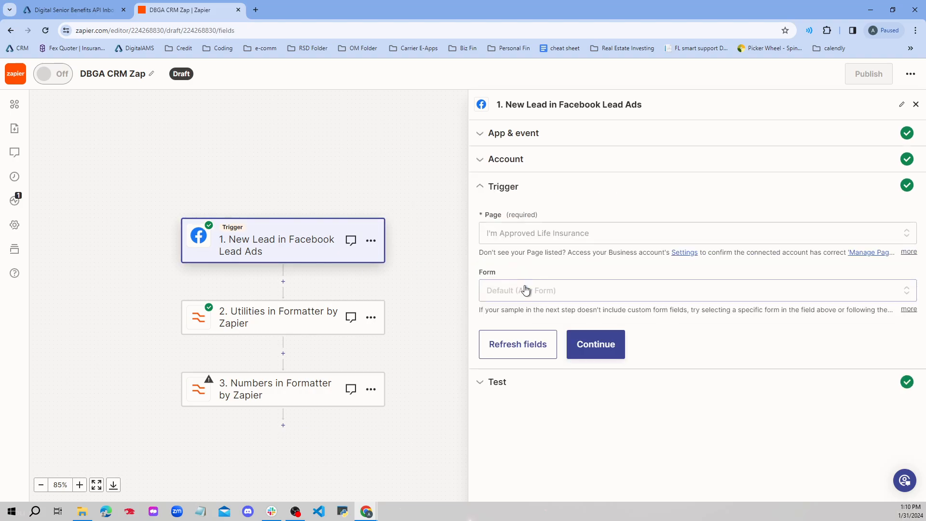
pyautogui.click(526, 289)
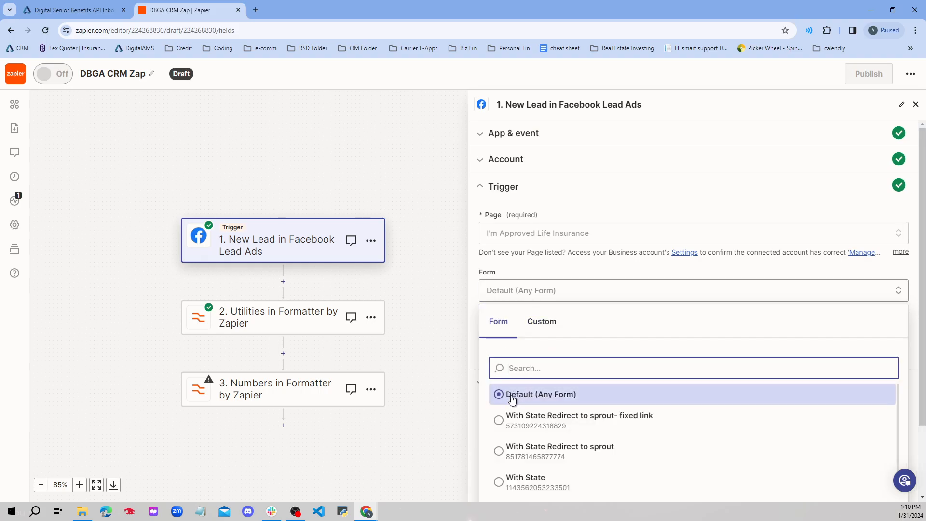
pyautogui.click(499, 420)
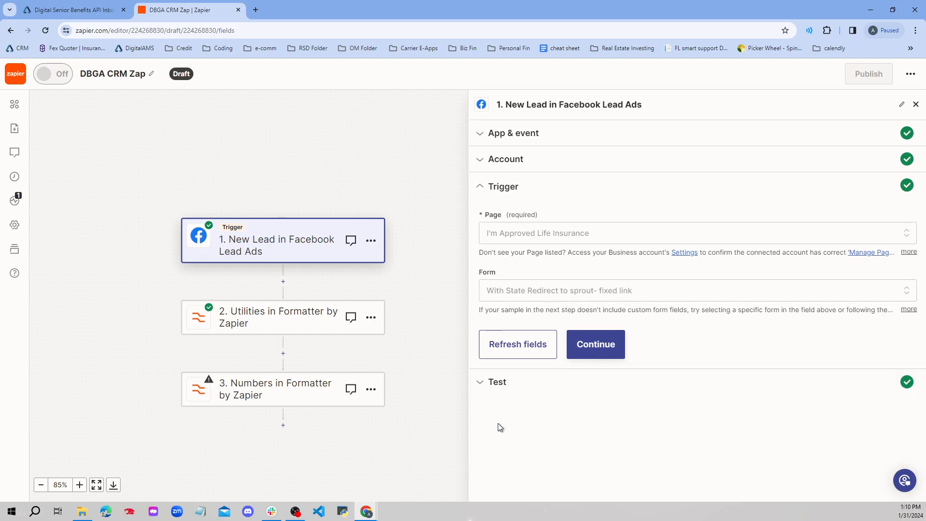
# Continue to the trigger test, examine the fields in the Lead A sample record and look for new records
pyautogui.click(613, 353)
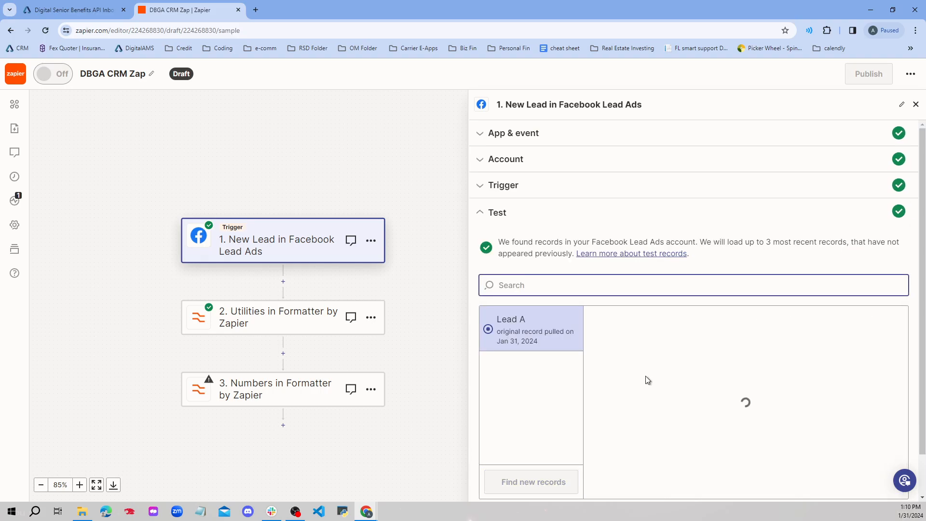
pyautogui.scroll(-1, 629, 454)
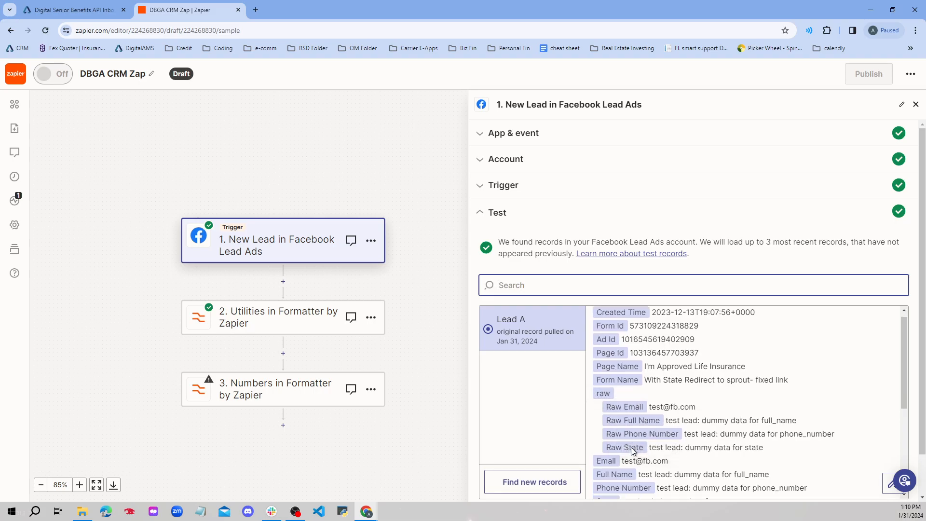
pyautogui.scroll(-2, 629, 453)
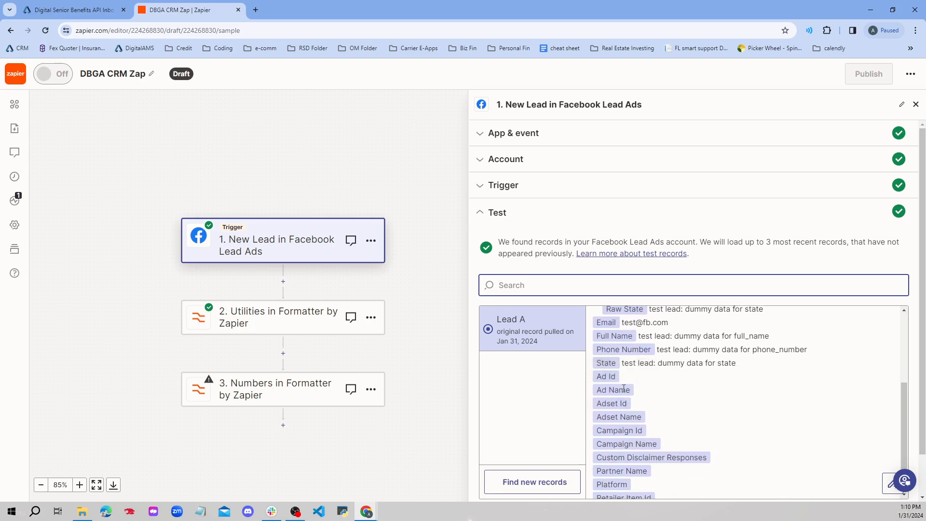
pyautogui.scroll(1, 621, 411)
pyautogui.scroll(1, 621, 411)
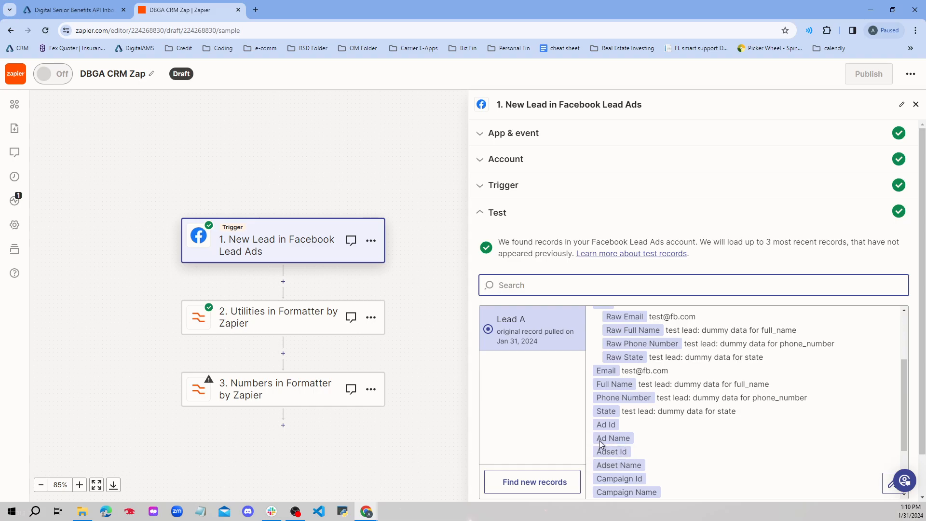
pyautogui.scroll(4, 636, 420)
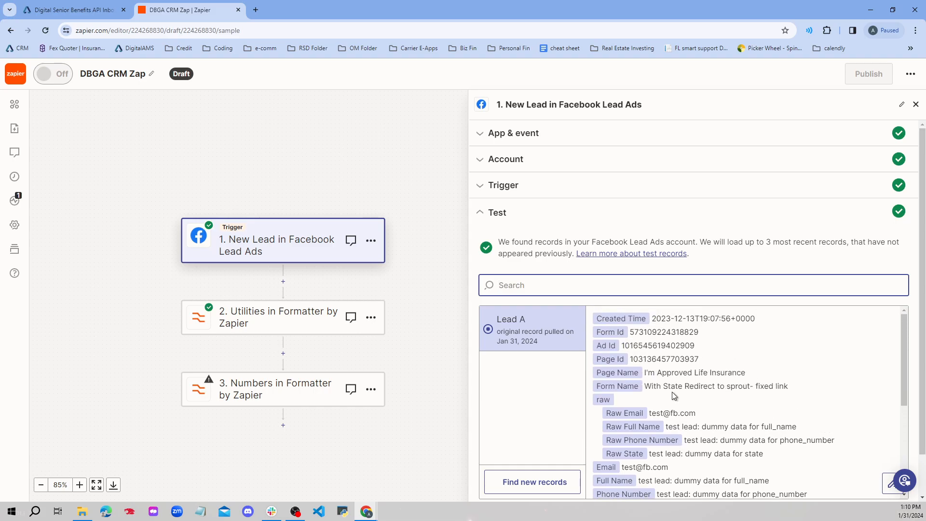
pyautogui.scroll(-6, 667, 410)
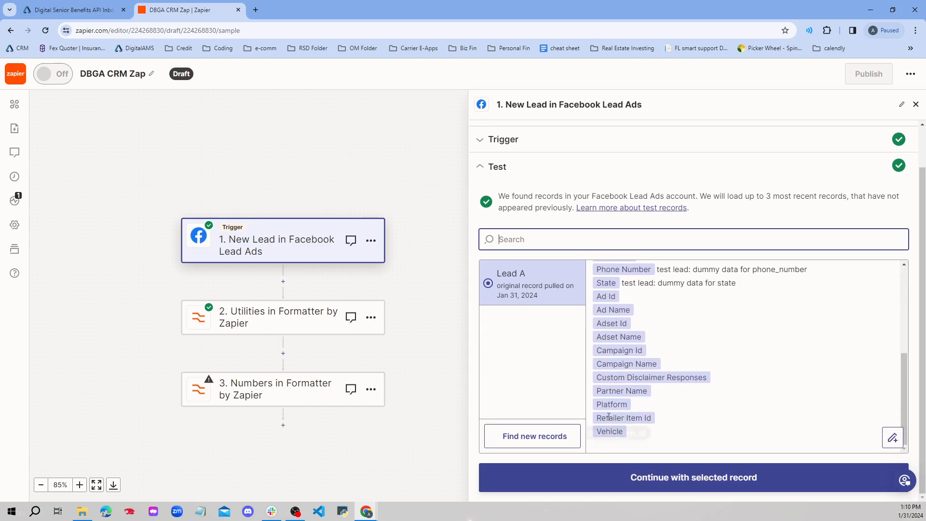
pyautogui.click(542, 436)
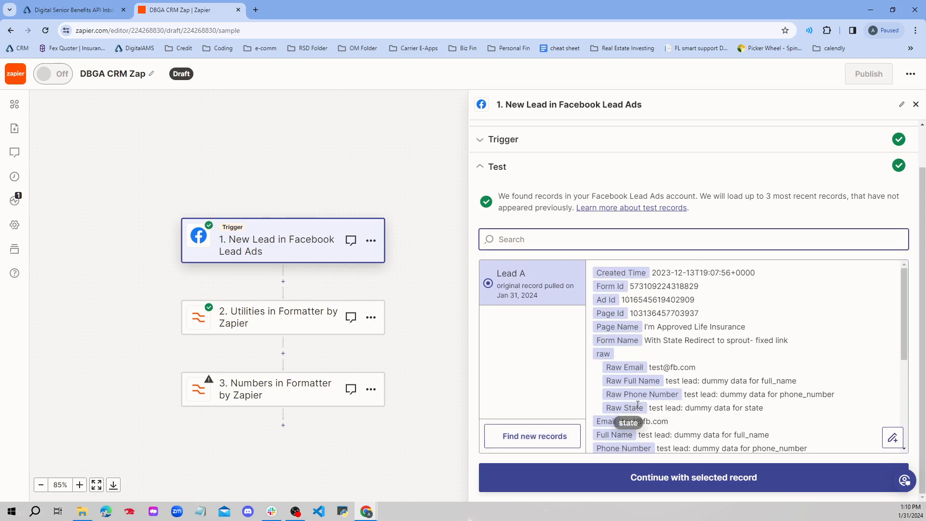
pyautogui.scroll(-1, 637, 404)
pyautogui.scroll(1, 637, 404)
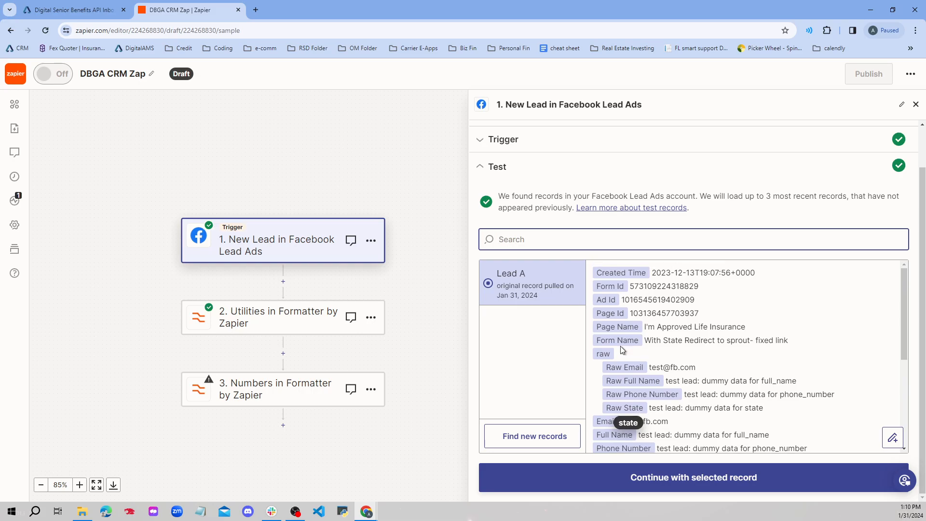
pyautogui.scroll(2, 569, 290)
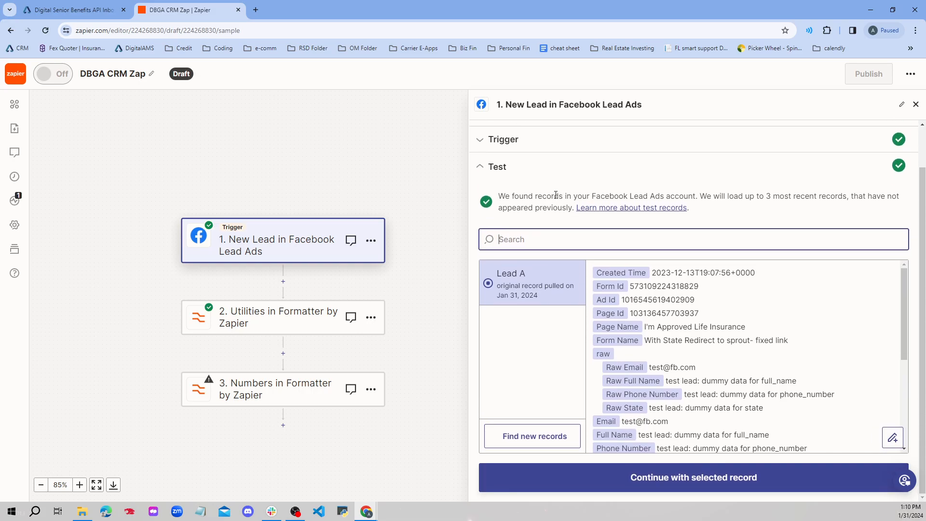
# Review the trigger's event and account, set its Form to With State and continue to the test
pyautogui.click(544, 135)
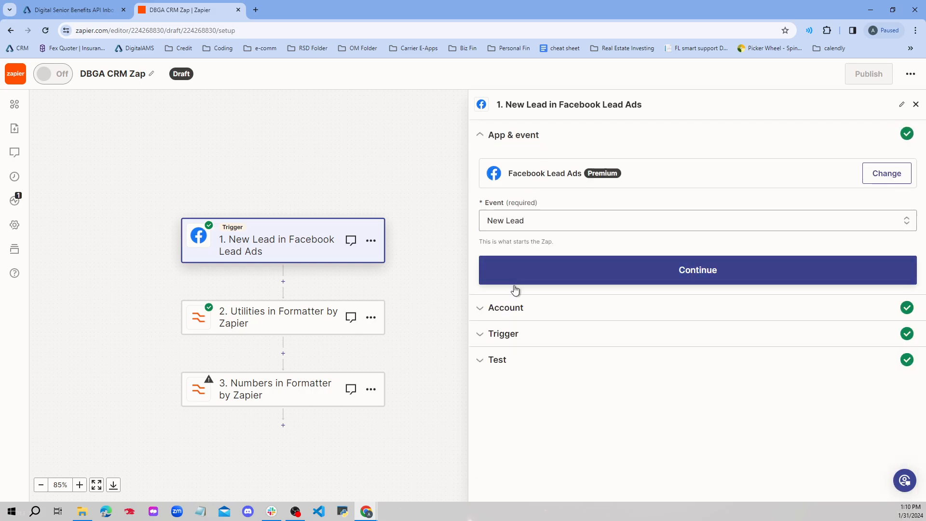
pyautogui.click(506, 310)
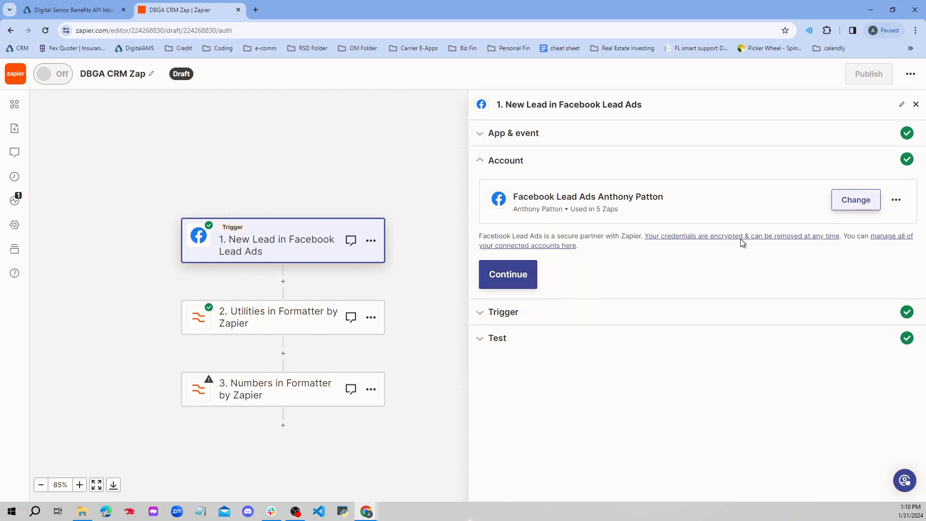
pyautogui.click(526, 282)
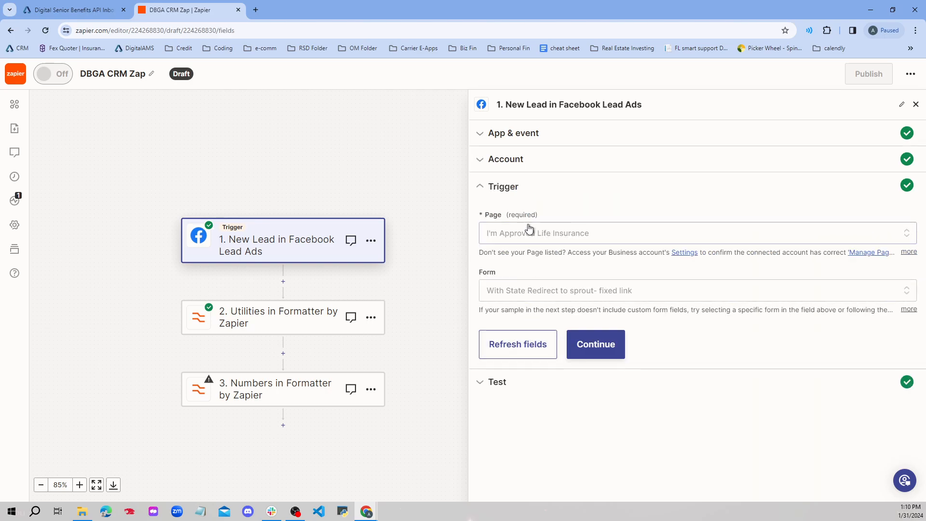
pyautogui.click(517, 289)
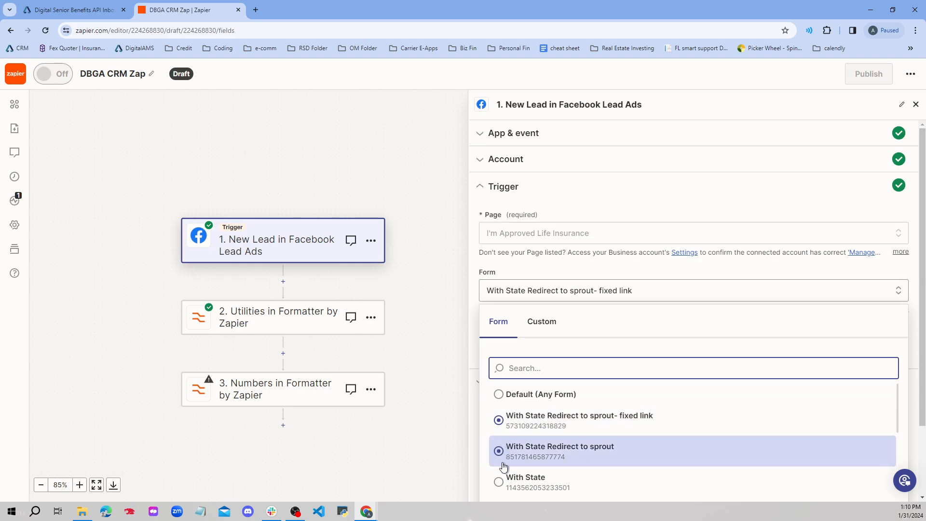
pyautogui.click(505, 482)
pyautogui.click(570, 358)
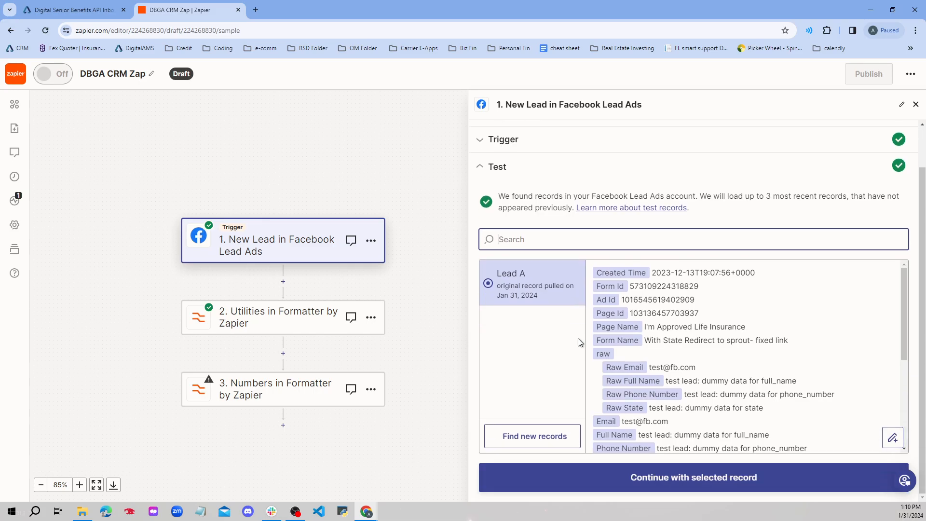
# Find new test records for the trigger, select Lead B and continue with it
pyautogui.click(548, 434)
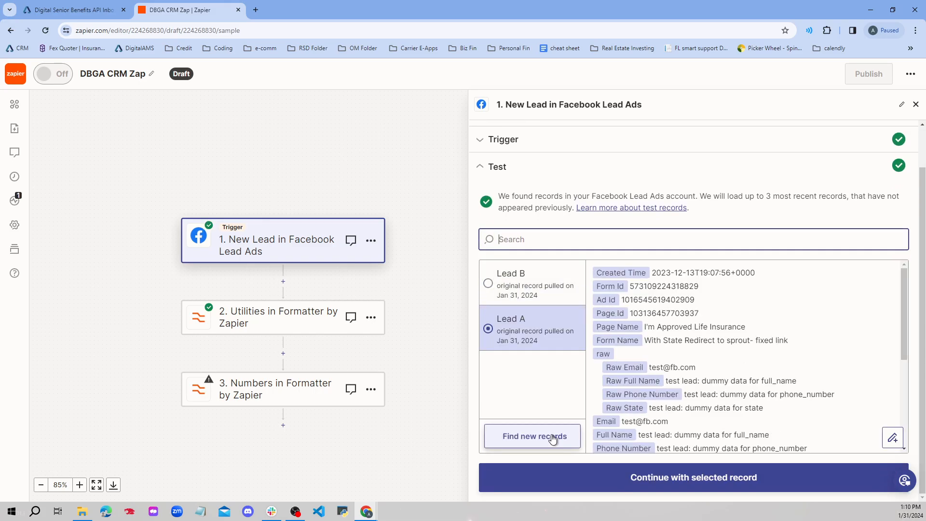
pyautogui.click(546, 268)
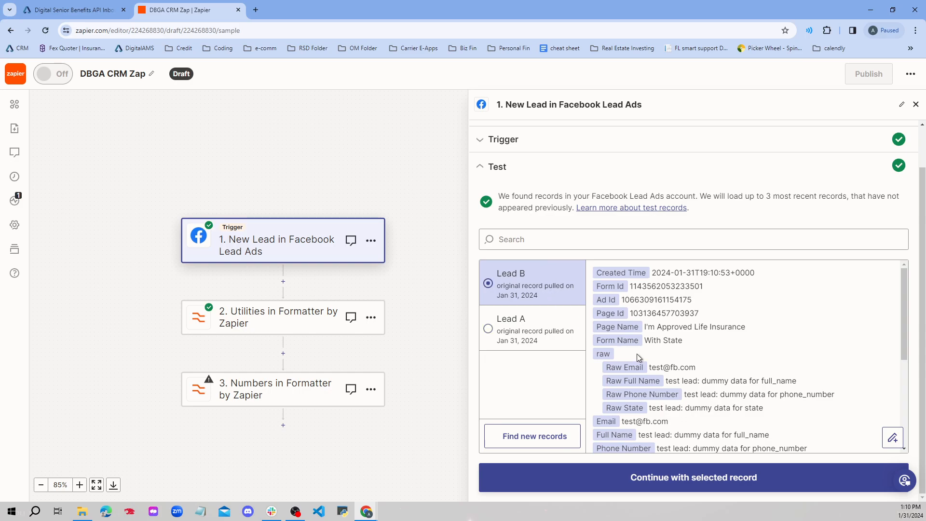
pyautogui.scroll(-3, 637, 357)
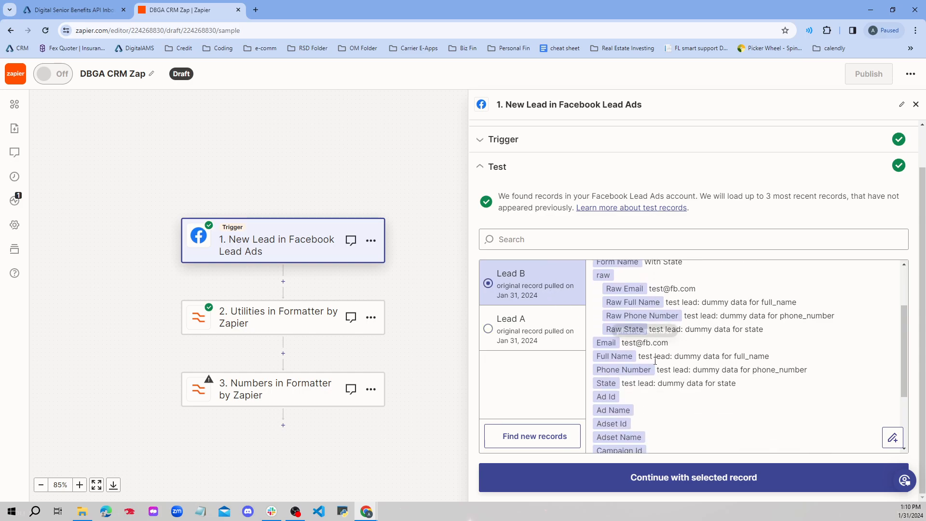
pyautogui.click(604, 467)
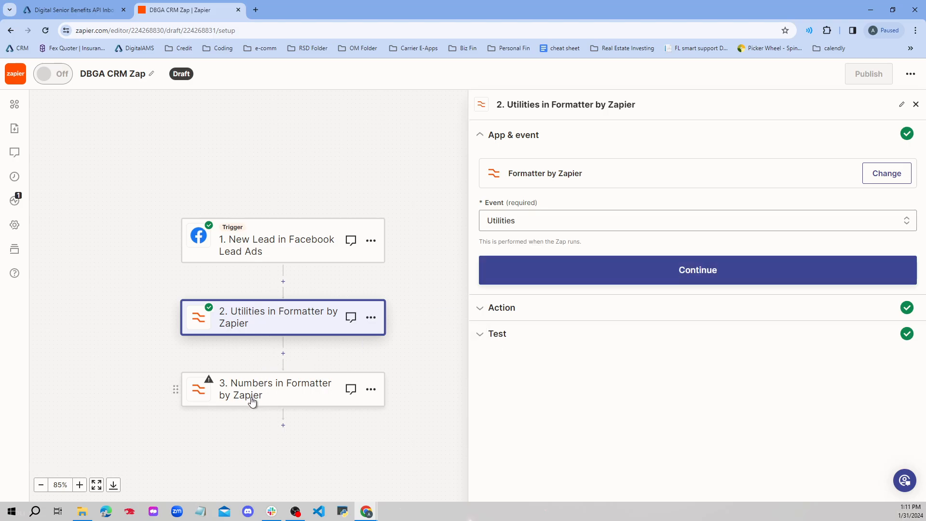
# Reopen the Numbers formatter step and set its Input to the Raw Phone Number field from the Facebook lead
pyautogui.click(266, 386)
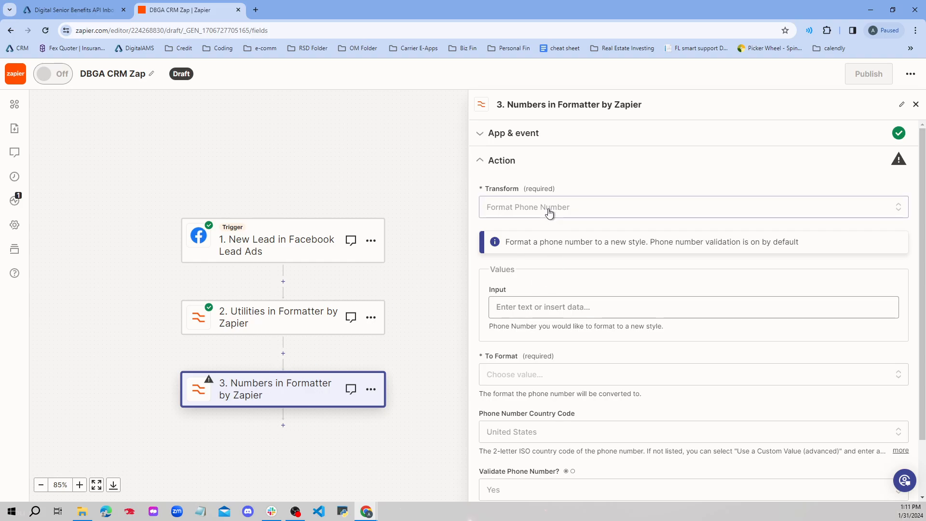
pyautogui.click(520, 212)
pyautogui.click(520, 379)
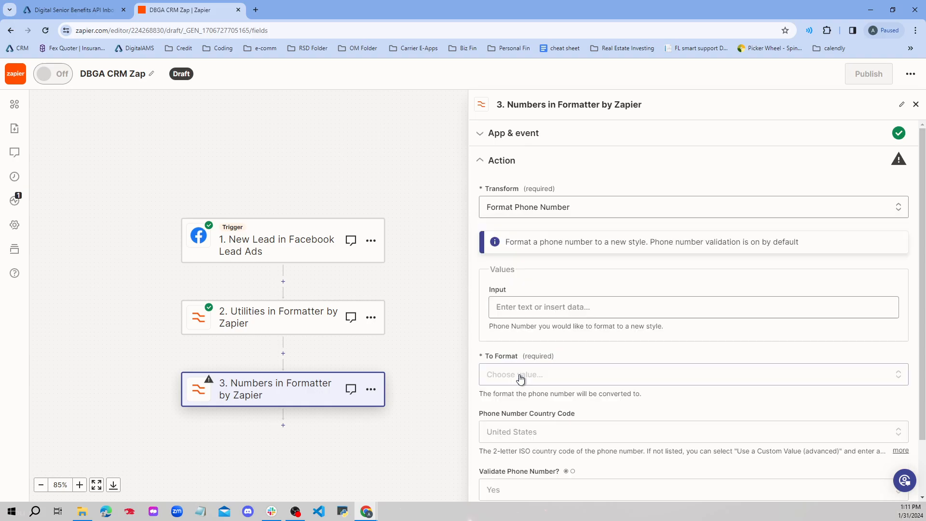
pyautogui.click(588, 308)
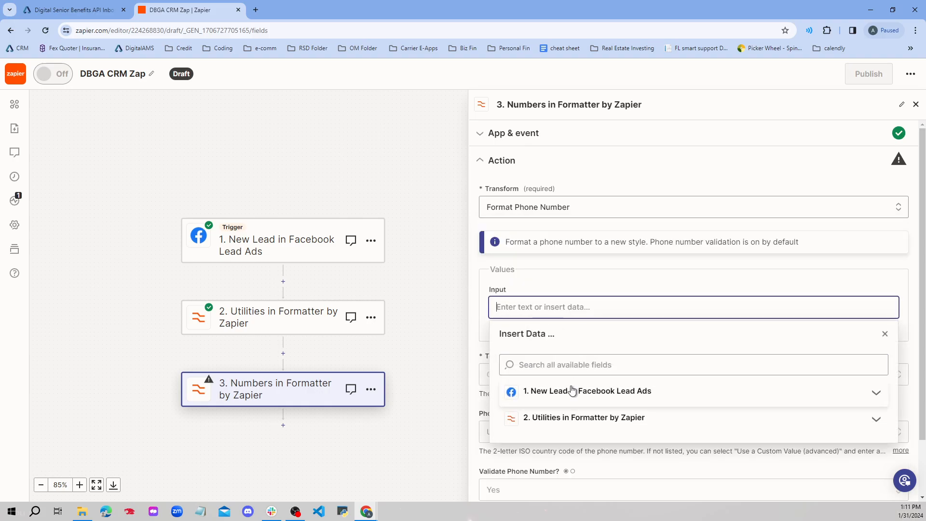
pyautogui.click(573, 390)
pyautogui.scroll(-3, 575, 399)
pyautogui.scroll(-5, 555, 412)
pyautogui.scroll(2, 547, 412)
pyautogui.scroll(-5, 548, 412)
pyautogui.scroll(-4, 549, 413)
pyautogui.scroll(-3, 548, 414)
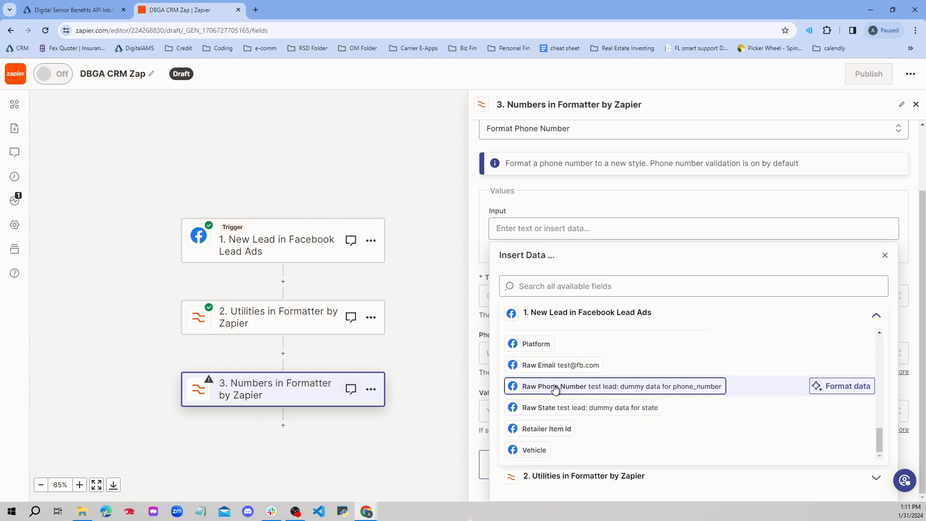
pyautogui.click(555, 387)
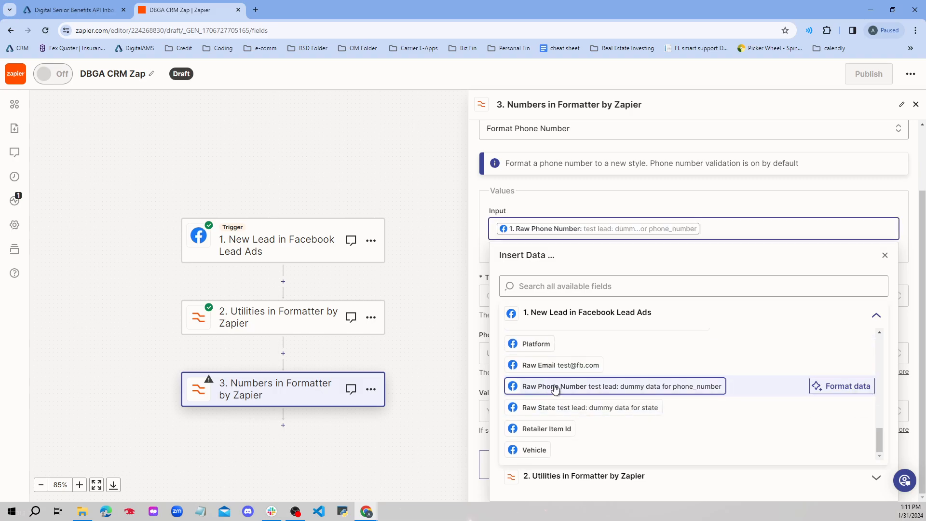
pyautogui.click(741, 201)
pyautogui.click(500, 304)
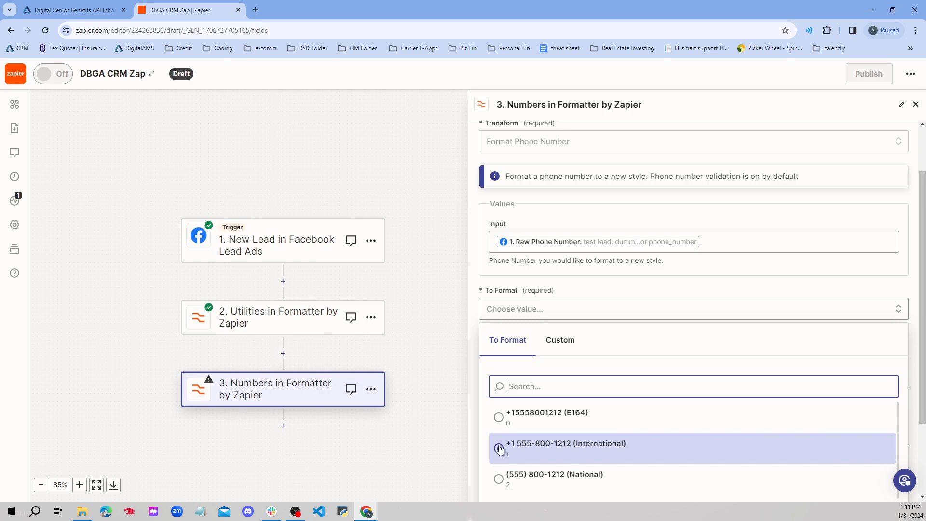
pyautogui.scroll(-1, 500, 448)
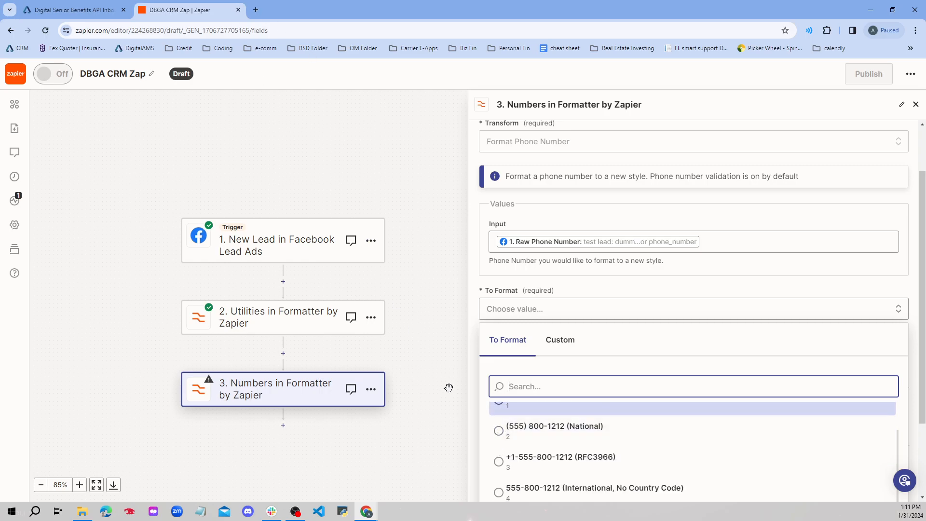
pyautogui.click(505, 434)
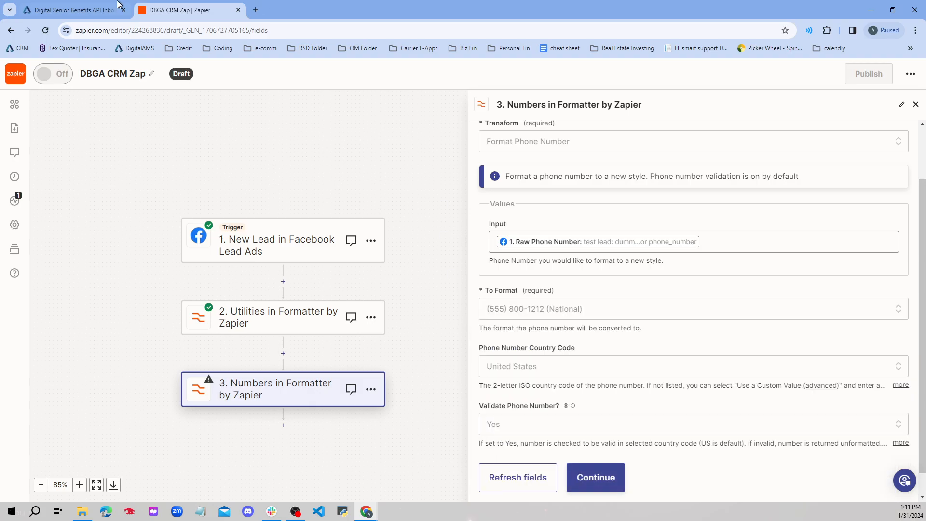
# Switch to the API Inbound Lead Post document and check the requirements for the phone fields
pyautogui.click(45, 11)
pyautogui.scroll(10, 428, 261)
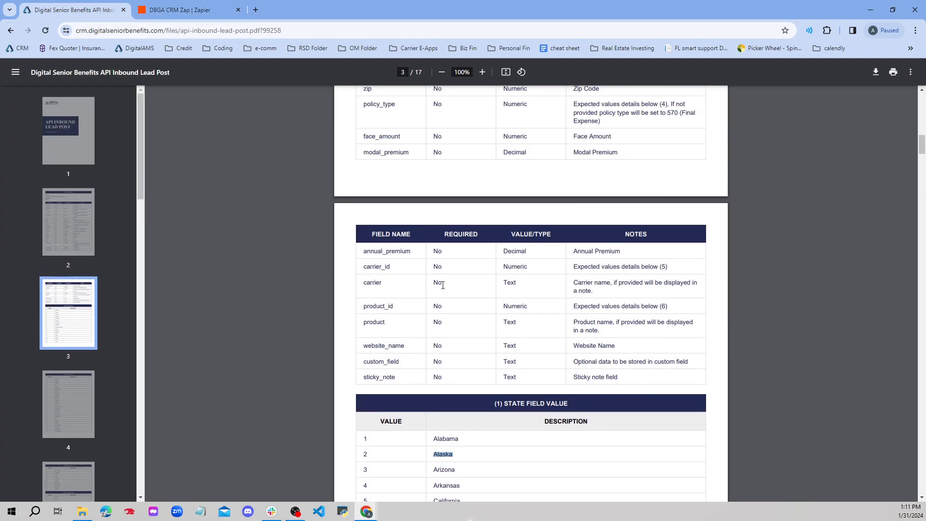
pyautogui.scroll(10, 449, 295)
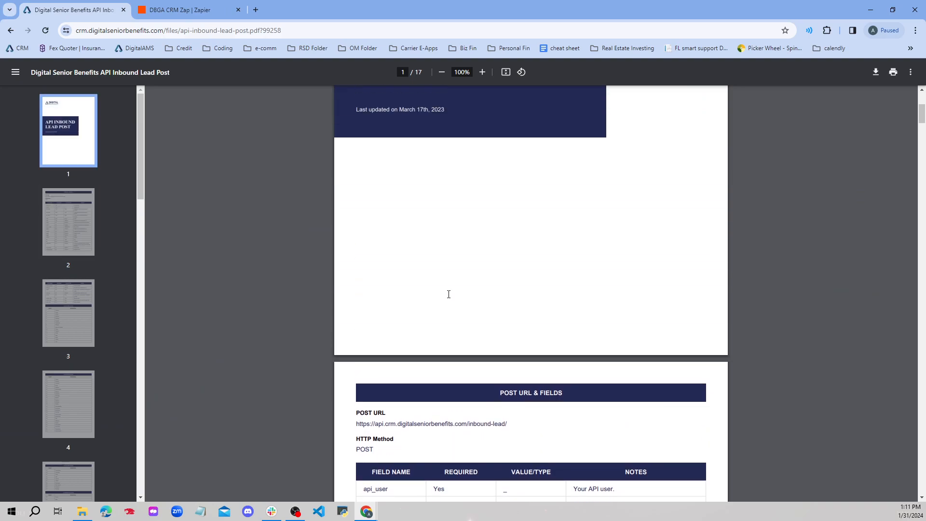
pyautogui.scroll(-10, 448, 295)
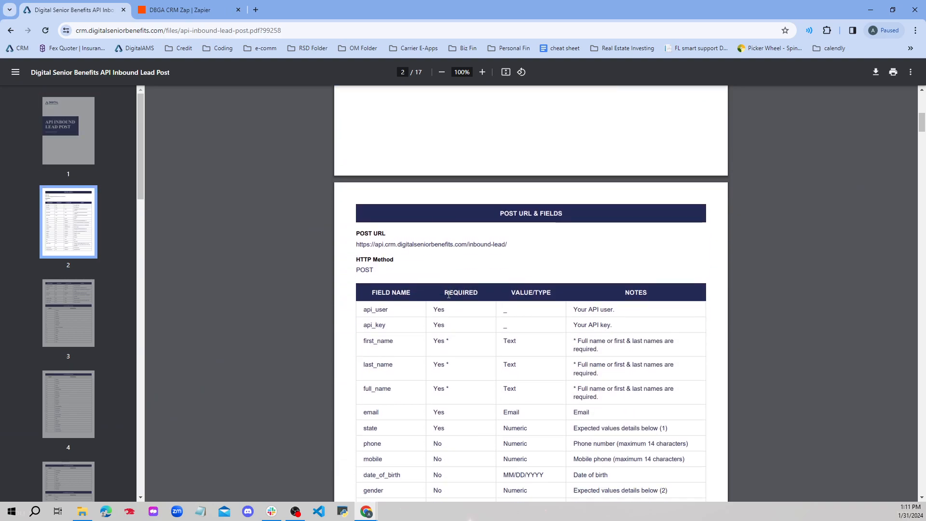
# Go back to the CRM's Import Leads page, open the CSV import documentation and examine the accepted phone number formats
pyautogui.click(11, 30)
pyautogui.click(429, 207)
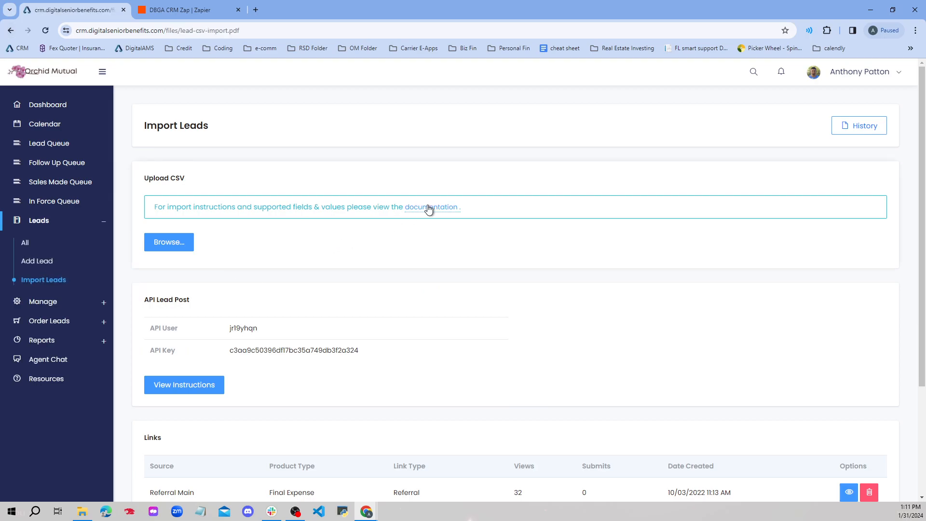
pyautogui.scroll(-5, 427, 207)
pyautogui.scroll(-3, 425, 284)
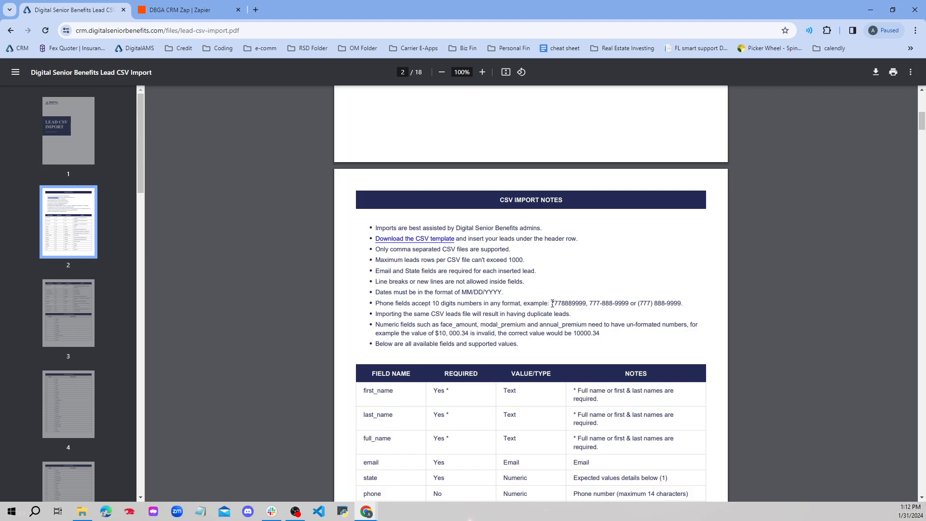
pyautogui.moveTo(565, 304); pyautogui.dragTo(665, 305)
pyautogui.click(680, 305)
pyautogui.moveTo(640, 302); pyautogui.dragTo(690, 298)
# Return to the DBGA CRM Zap in Zapier, continue past the phone formatter's action settings and test the step
pyautogui.click(179, 10)
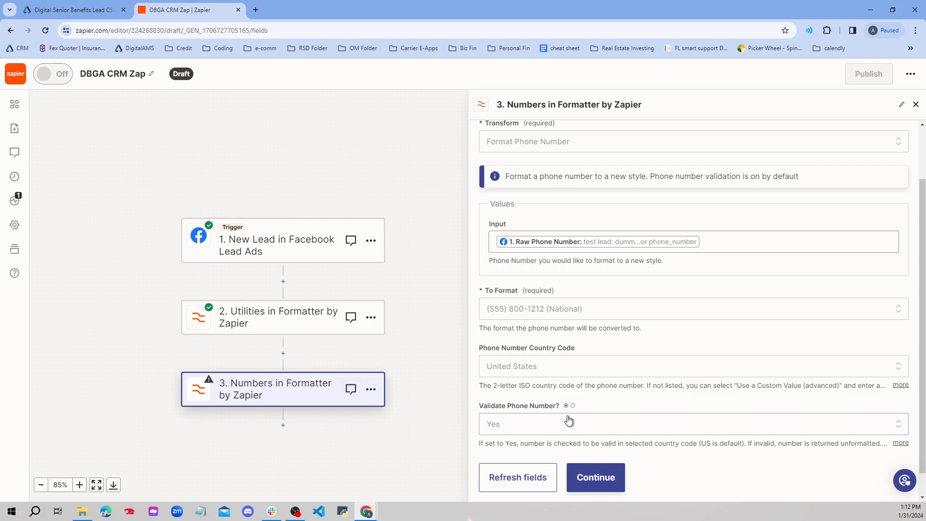
pyautogui.scroll(-1, 569, 423)
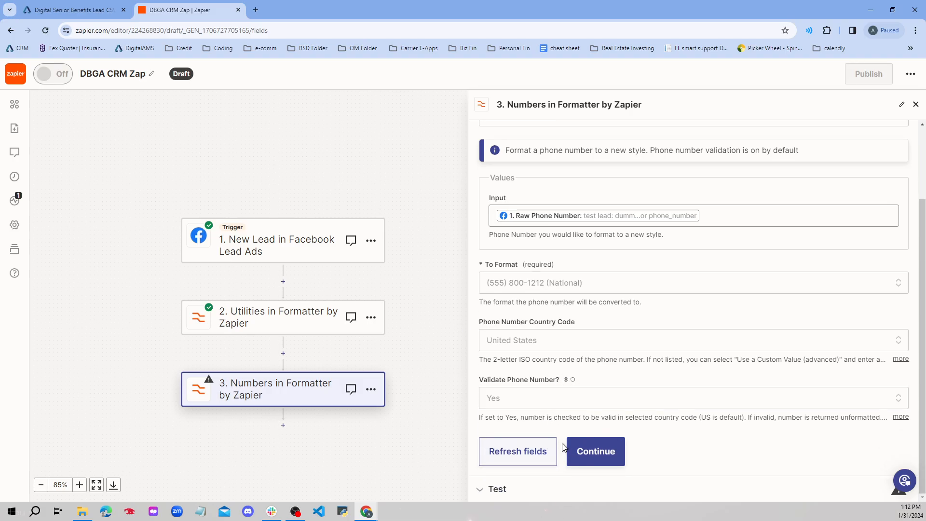
pyautogui.click(589, 446)
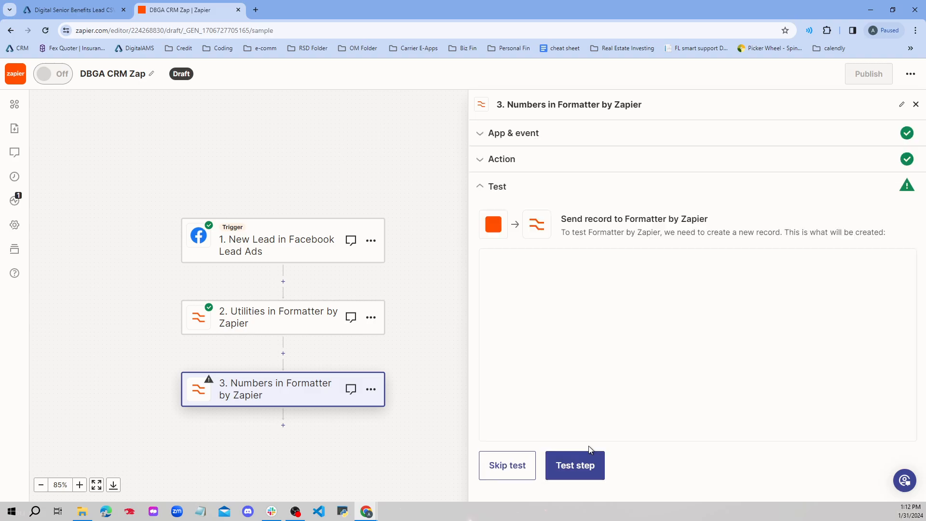
pyautogui.click(584, 480)
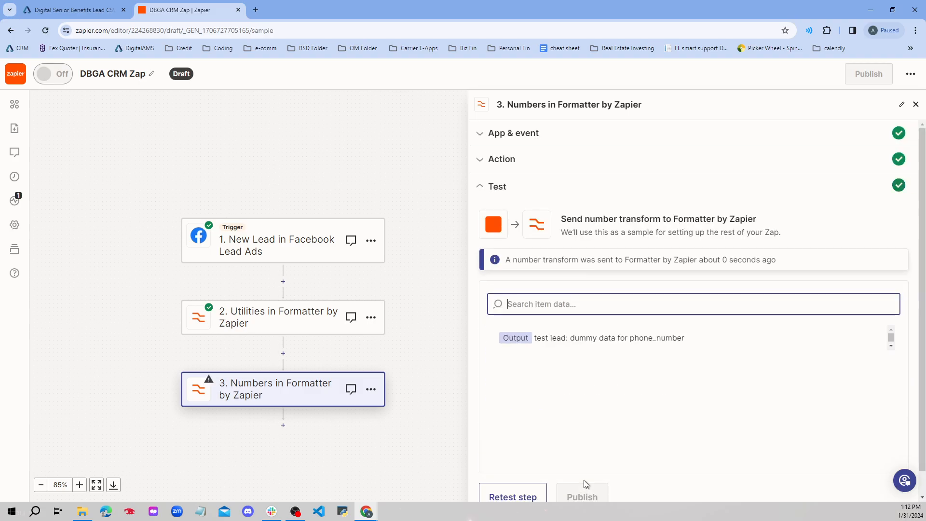
pyautogui.moveTo(572, 339); pyautogui.dragTo(707, 341)
pyautogui.click(705, 342)
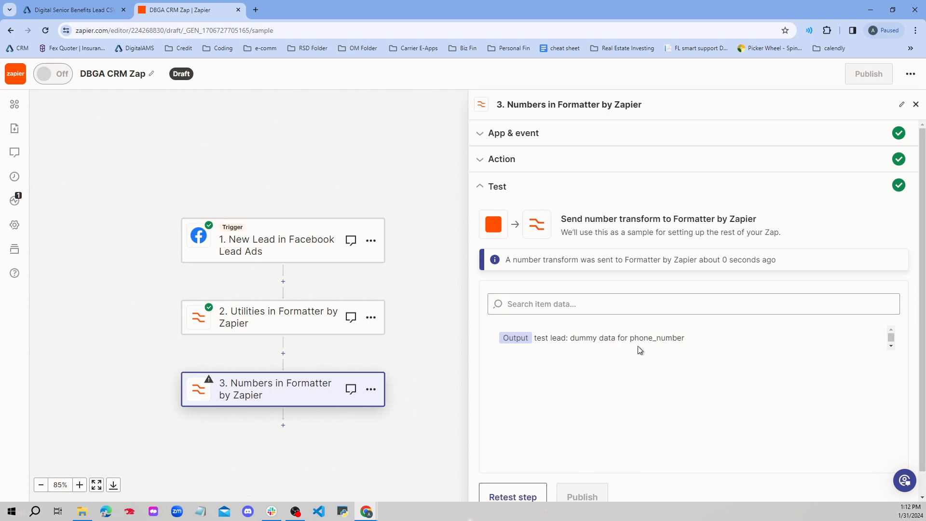
pyautogui.scroll(-1, 600, 349)
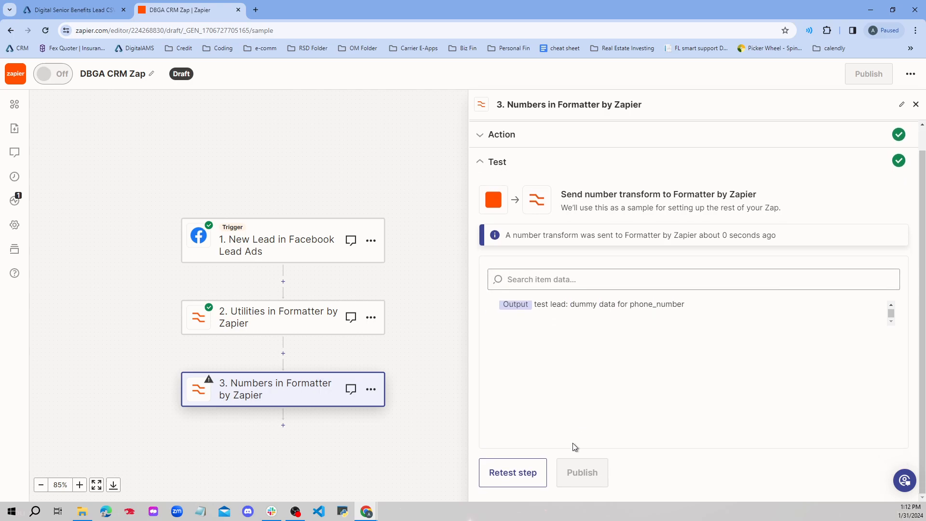
# Add a Formatter by Zapier action after the phone number formatter, choose the Text event and continue to its action settings
pyautogui.click(282, 426)
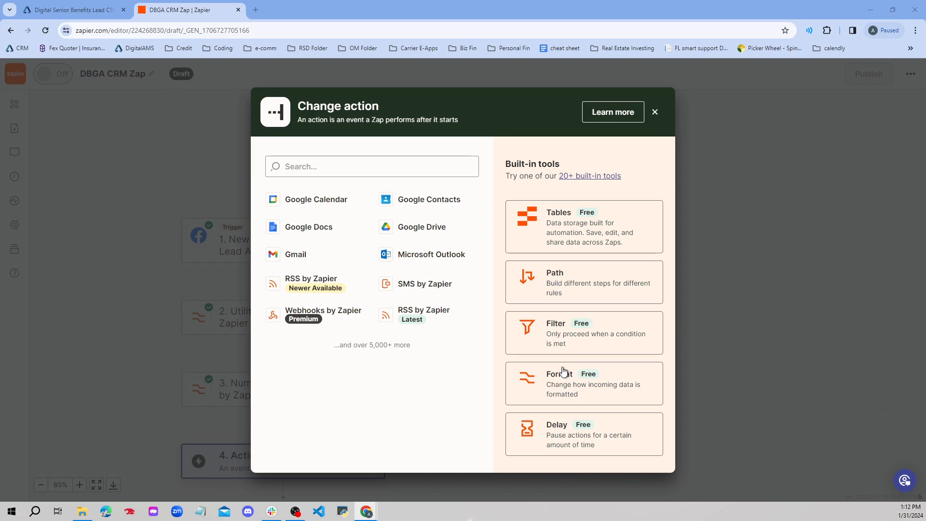
pyautogui.click(551, 384)
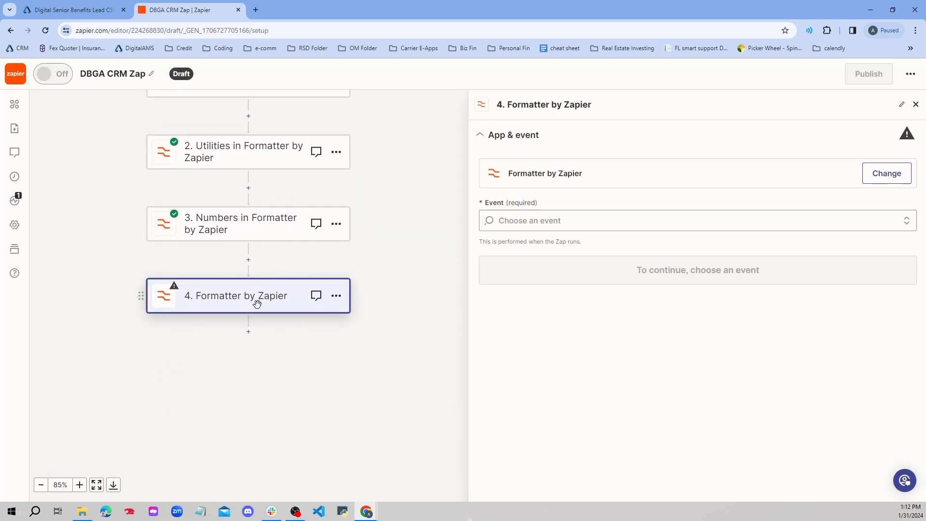
pyautogui.click(500, 226)
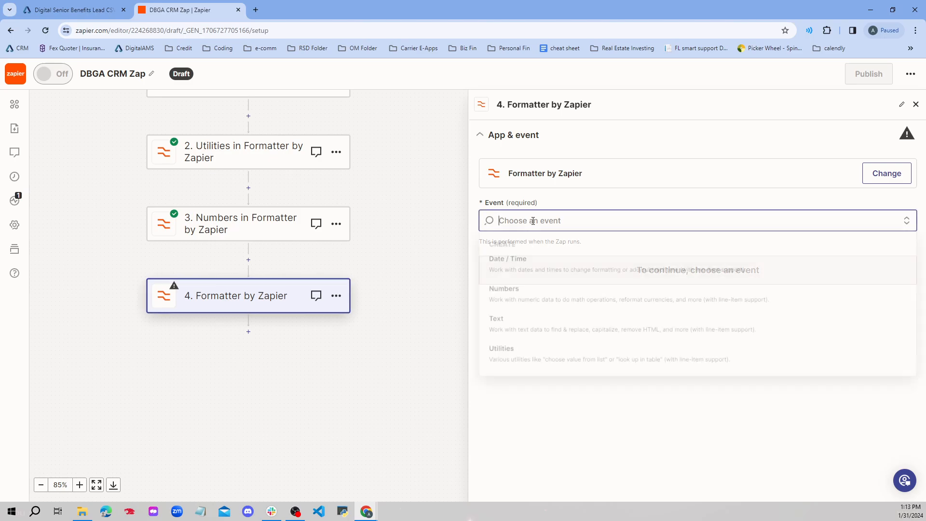
pyautogui.click(497, 321)
pyautogui.click(565, 278)
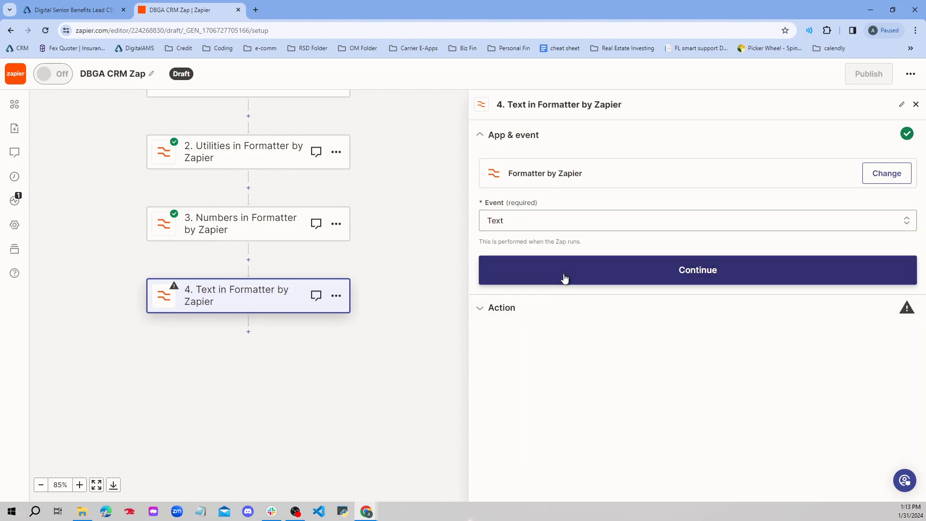
# Set the fourth step's transform to Split Text and use the Facebook lead's Raw FULL NAME field as its input
pyautogui.click(543, 205)
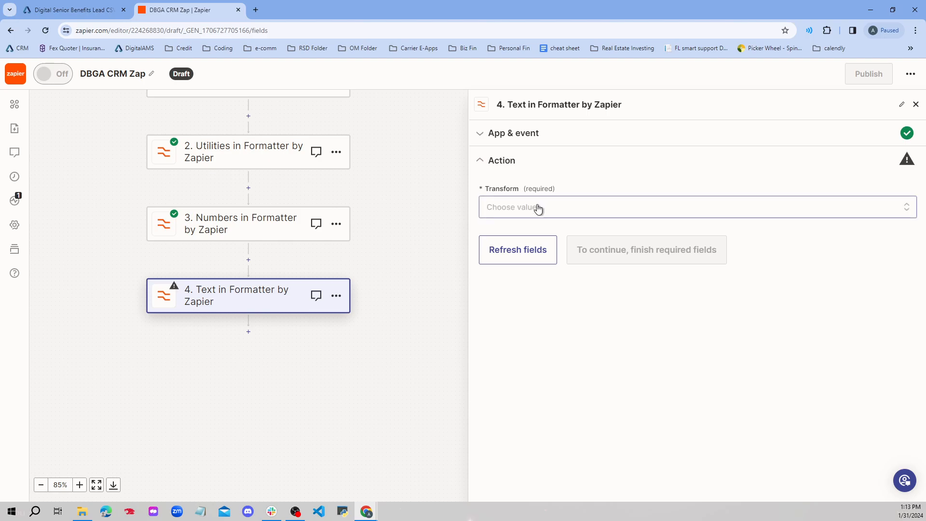
pyautogui.scroll(-5, 525, 392)
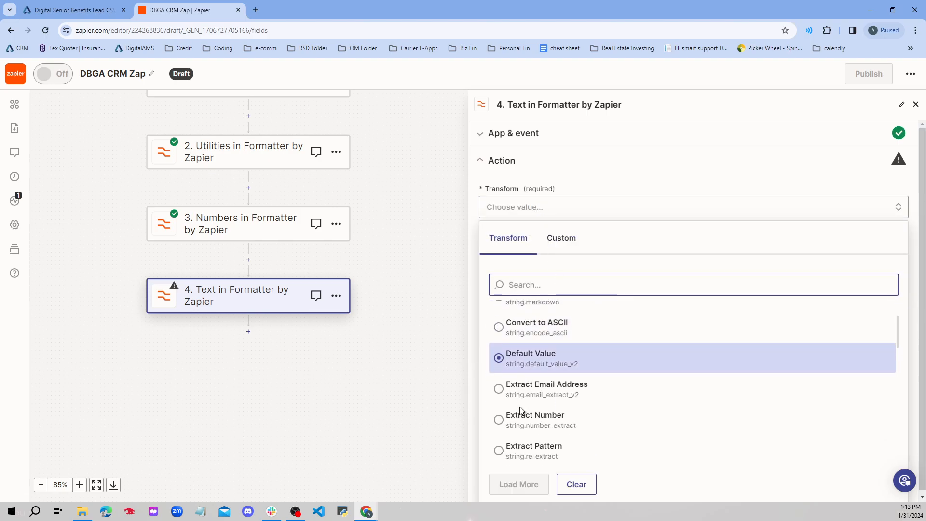
pyautogui.scroll(-5, 519, 414)
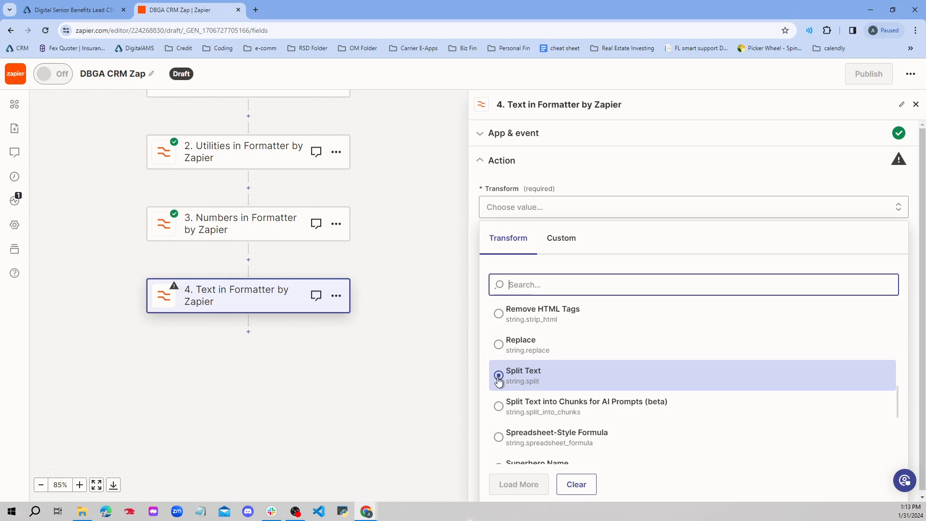
pyautogui.click(500, 378)
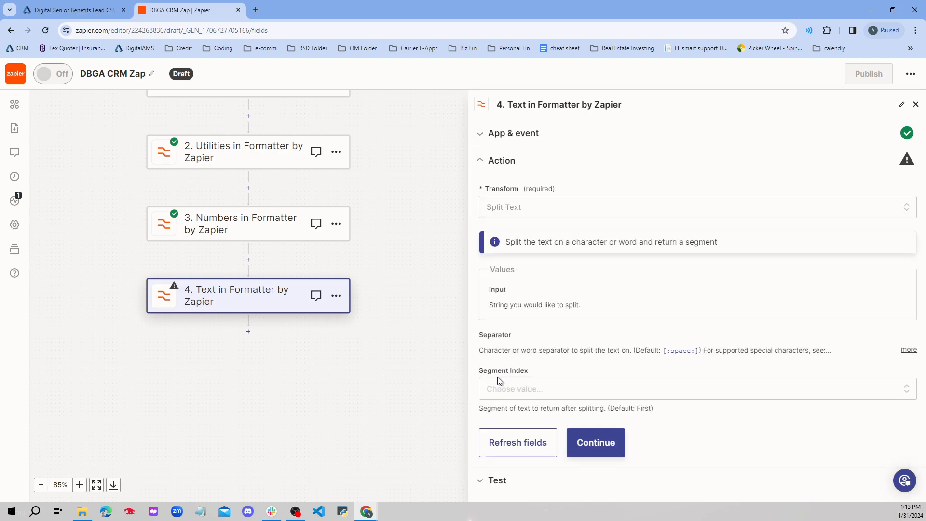
pyautogui.click(542, 306)
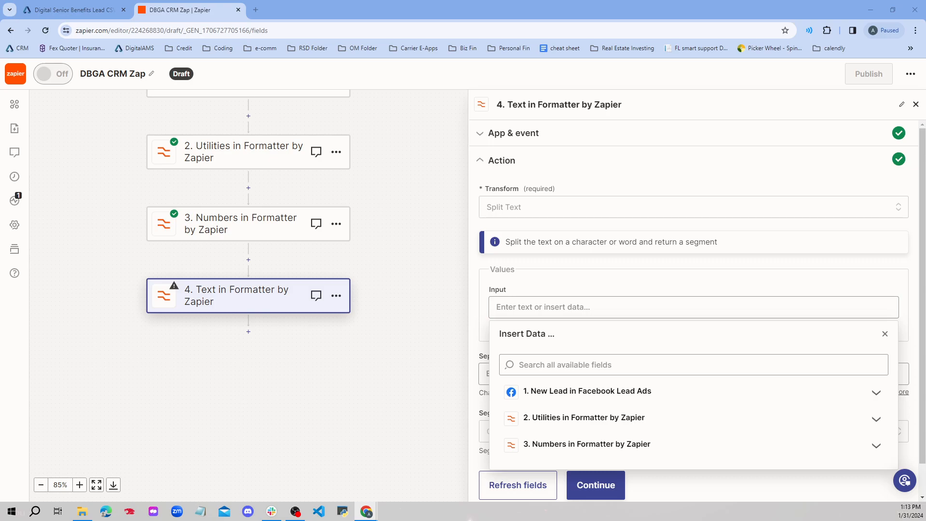
pyautogui.click(539, 401)
pyautogui.click(541, 391)
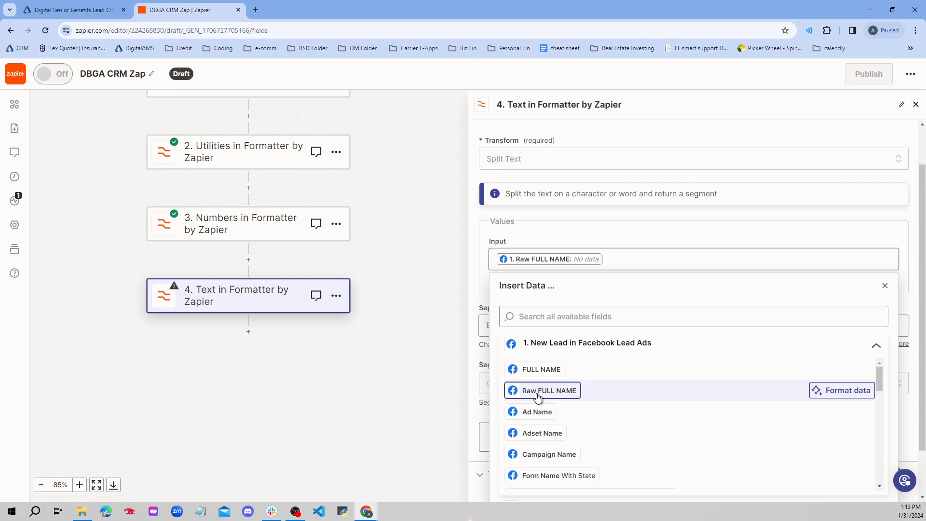
pyautogui.click(651, 235)
# Leave the separator empty, set the Segment Index to First and test the fourth step's name split
pyautogui.click(503, 340)
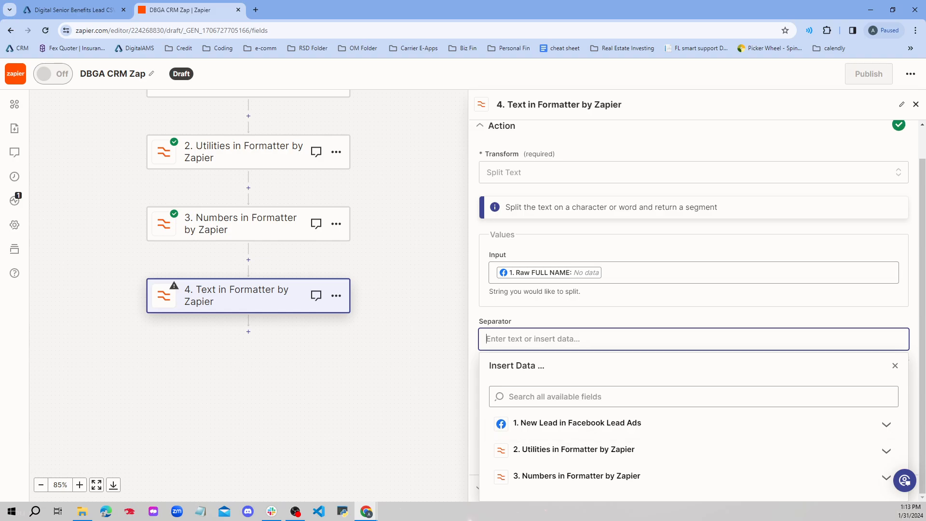
pyautogui.click(618, 314)
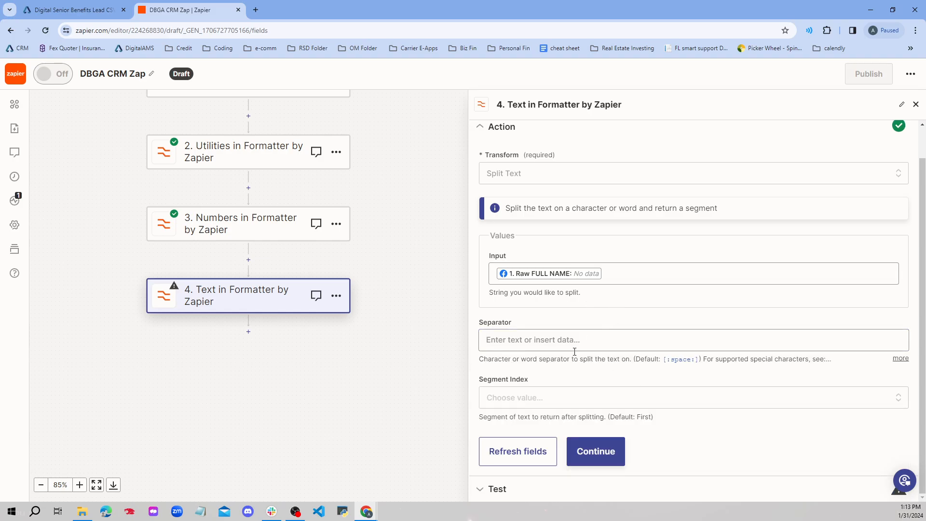
pyautogui.click(536, 397)
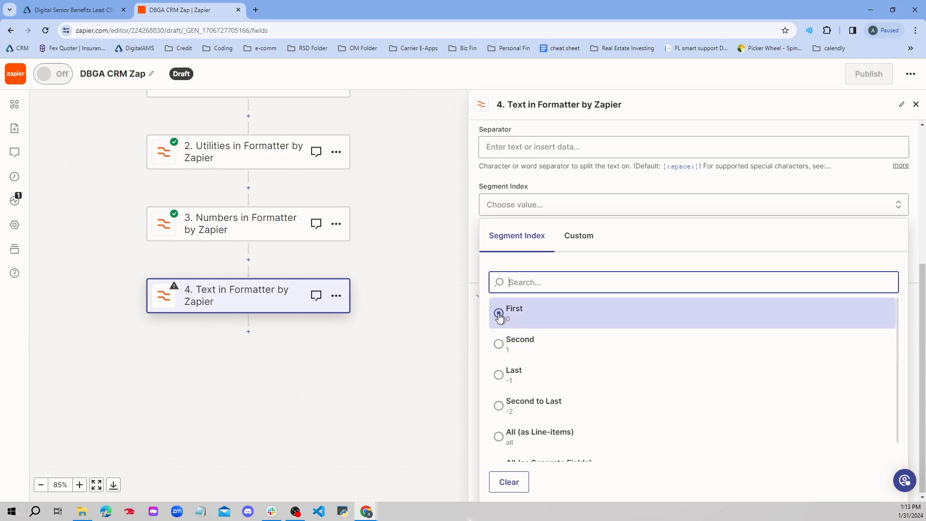
pyautogui.click(499, 317)
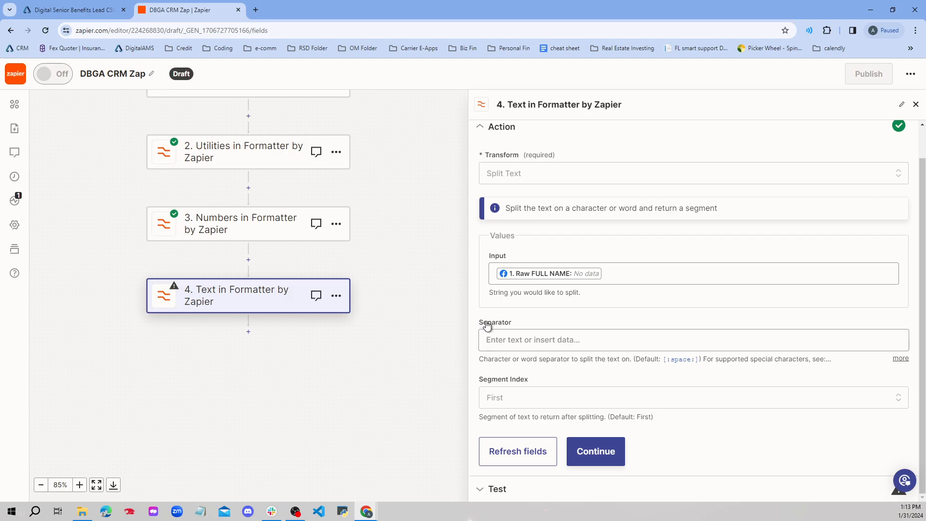
pyautogui.click(576, 453)
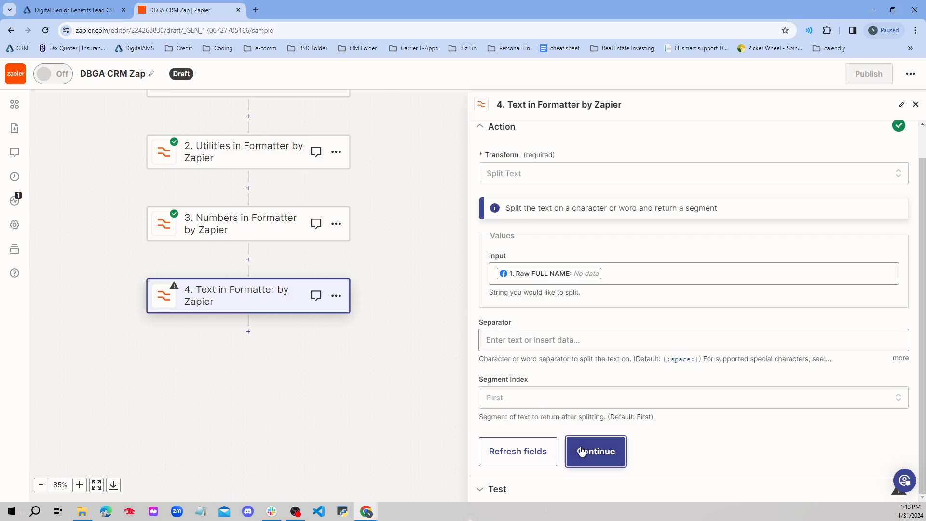
pyautogui.click(565, 465)
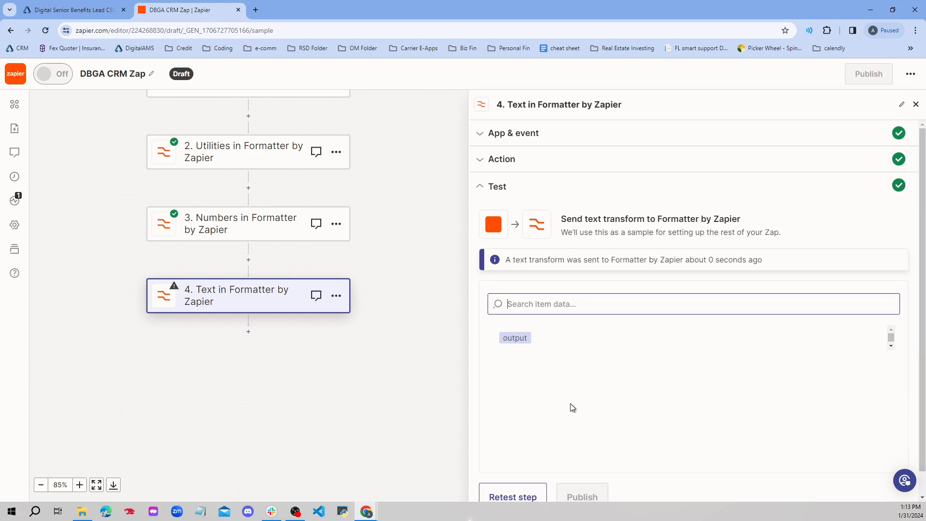
pyautogui.scroll(-1, 513, 428)
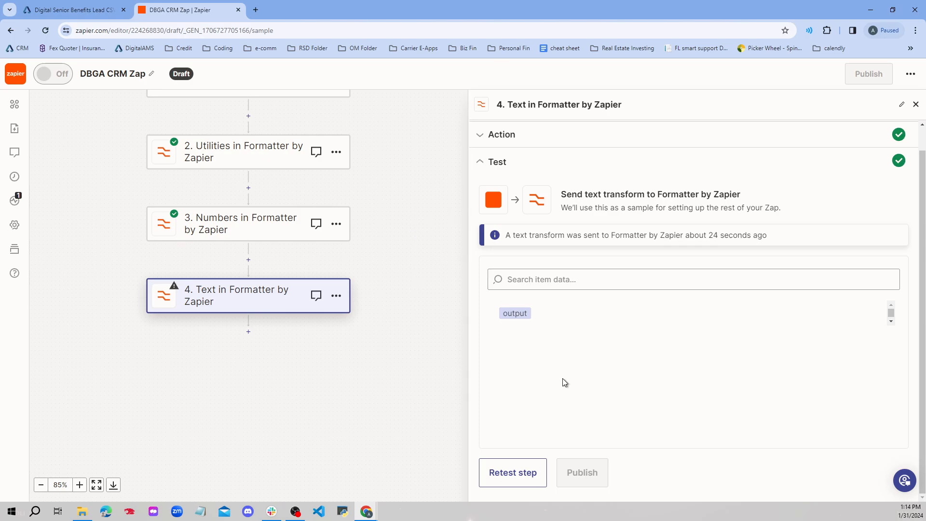
# Add another Formatter by Zapier action after the fourth step, choose the Text event and continue to its action settings
pyautogui.click(249, 332)
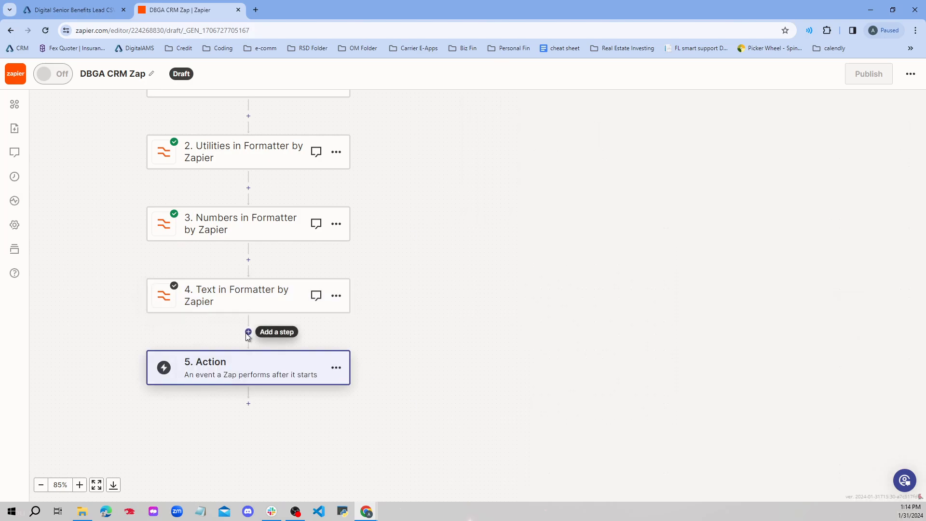
pyautogui.click(578, 391)
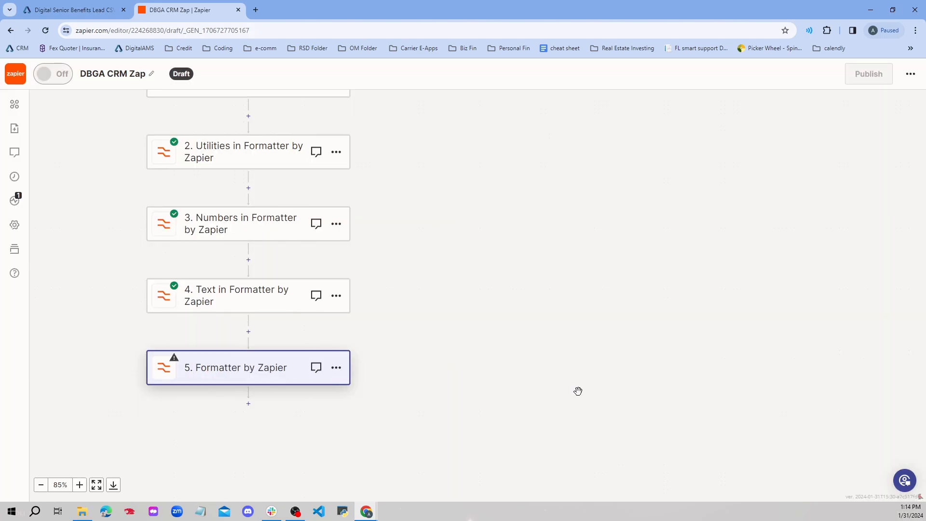
pyautogui.click(560, 220)
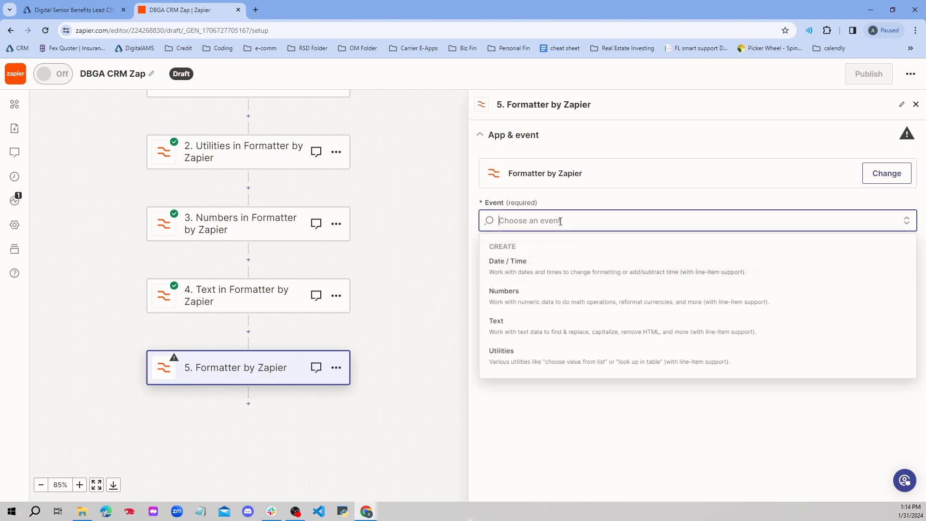
pyautogui.click(510, 331)
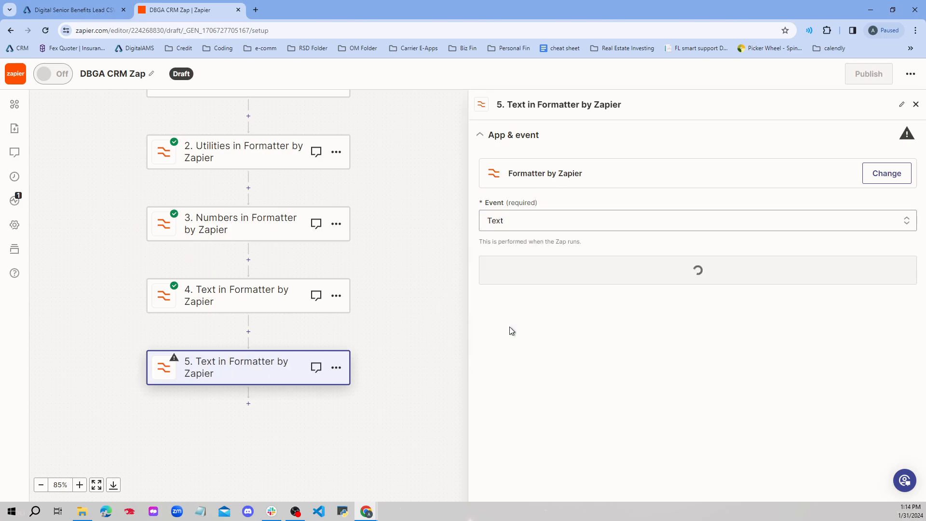
pyautogui.click(645, 281)
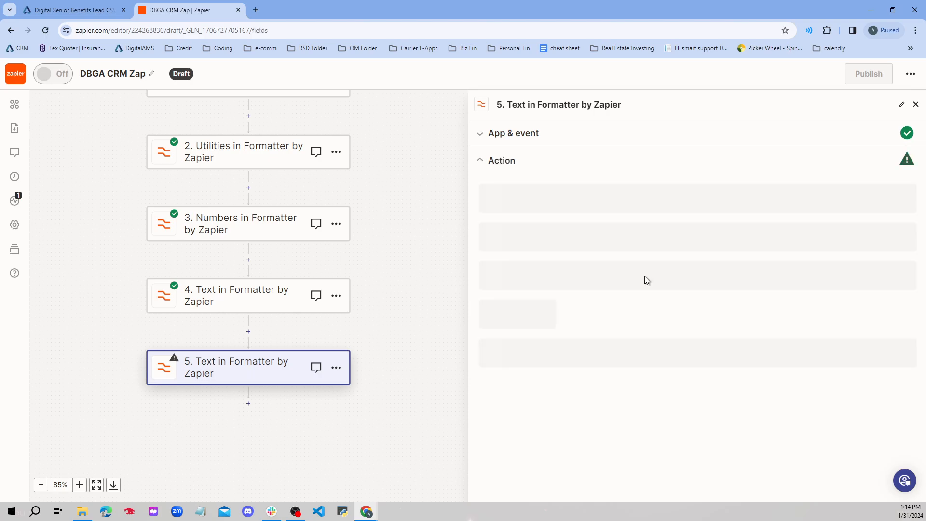
# Set the fifth step's transform to Split Text and insert the Facebook lead's Raw FULL NAME field as its input
pyautogui.click(565, 215)
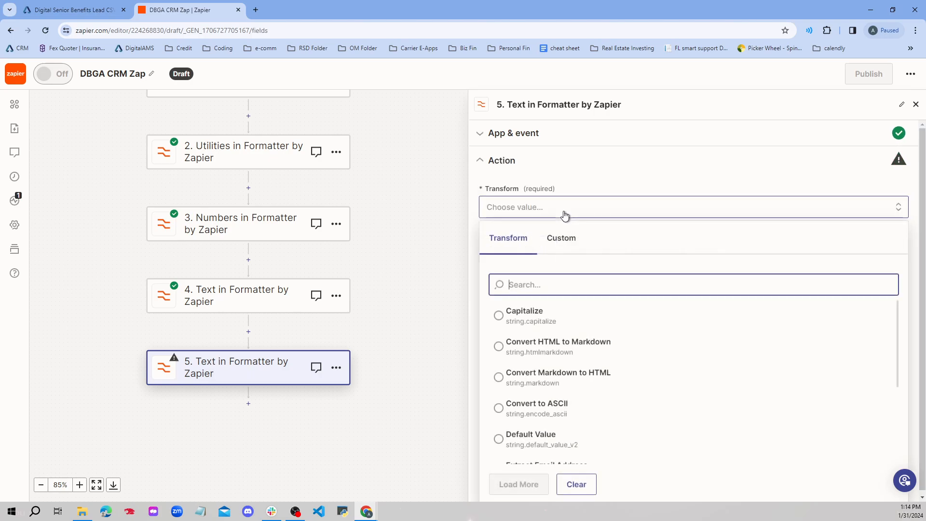
pyautogui.scroll(-2, 510, 429)
pyautogui.scroll(-5, 507, 429)
pyautogui.scroll(-3, 497, 369)
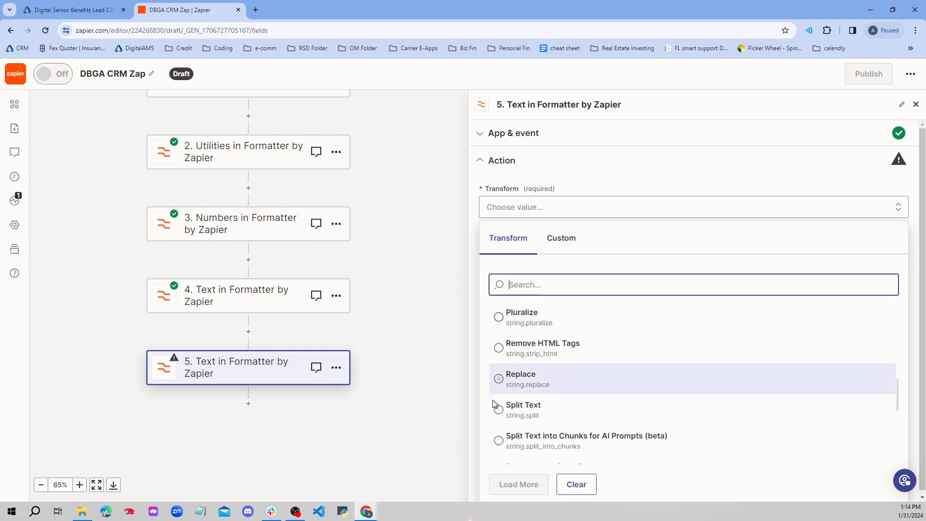
pyautogui.click(498, 375)
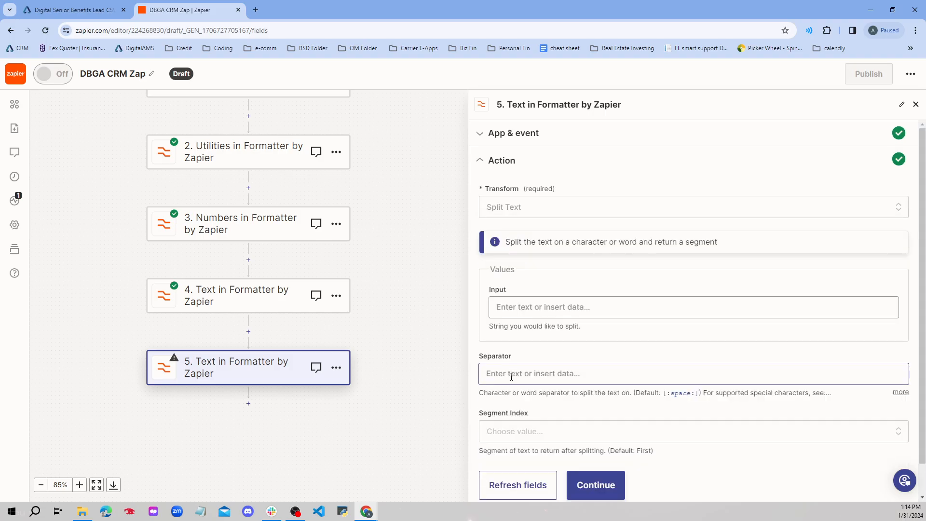
pyautogui.click(533, 309)
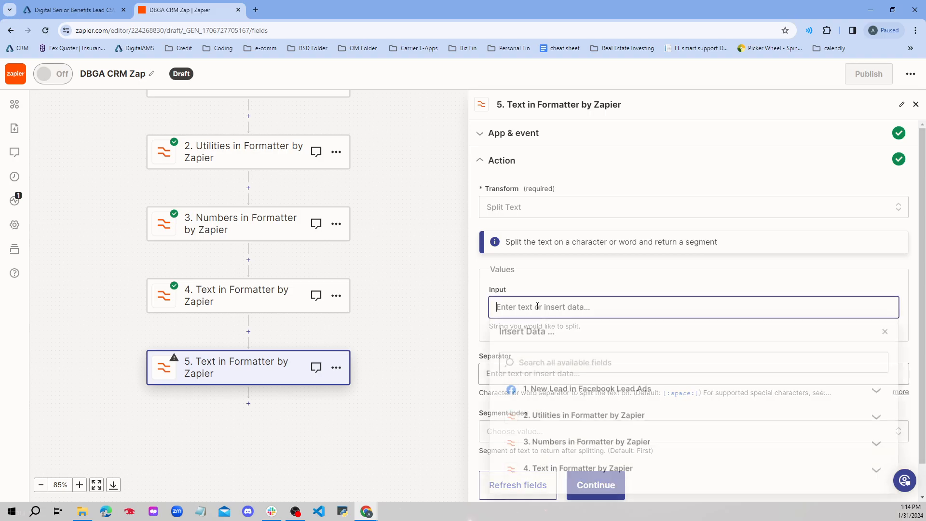
pyautogui.click(540, 391)
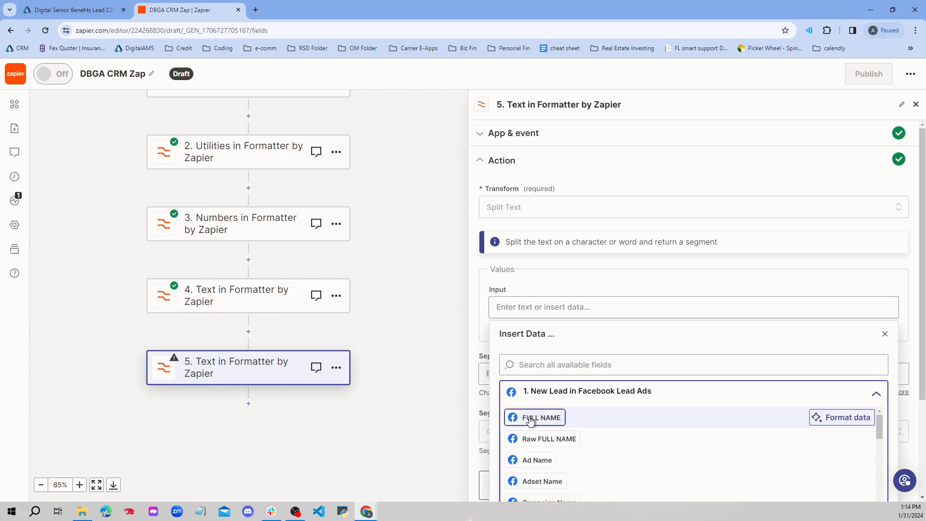
pyautogui.click(611, 278)
# Set the fifth step's Segment Index to Last, continue and test the step
pyautogui.scroll(-1, 603, 338)
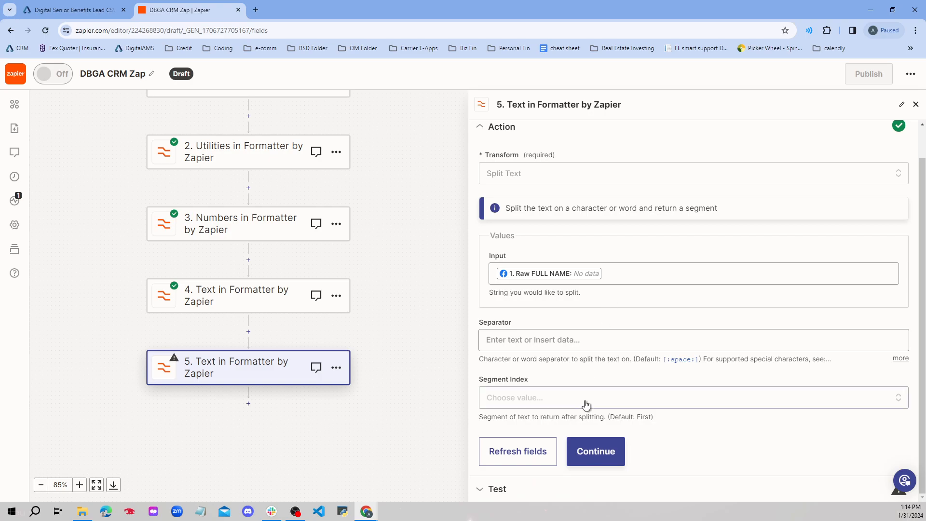
pyautogui.click(548, 398)
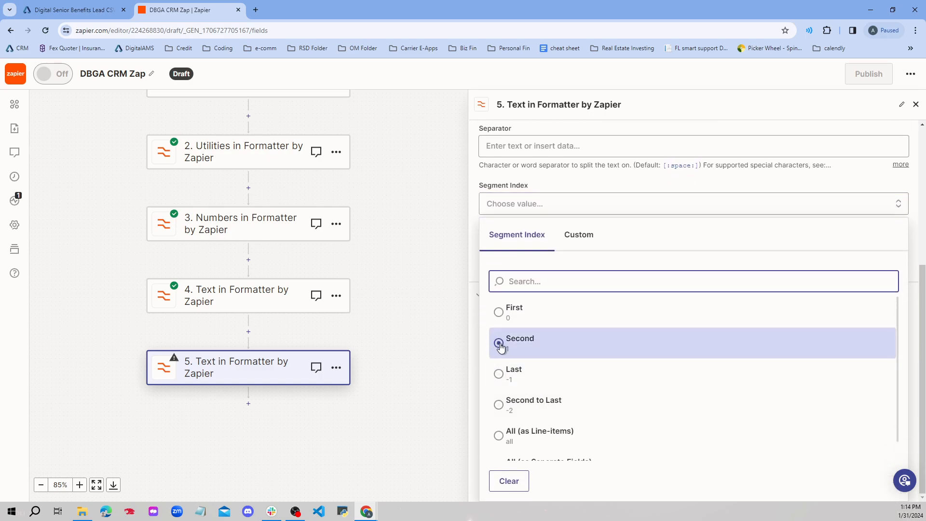
pyautogui.scroll(-1, 497, 405)
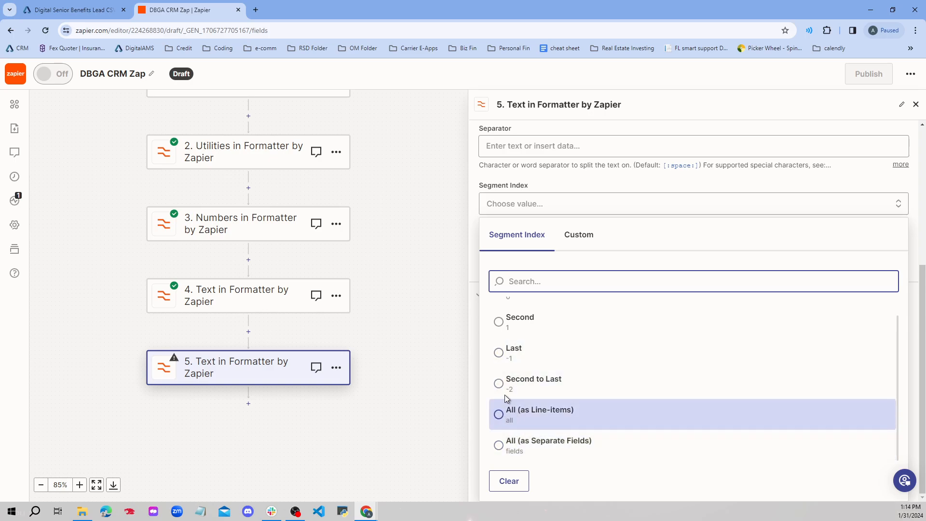
pyautogui.click(498, 353)
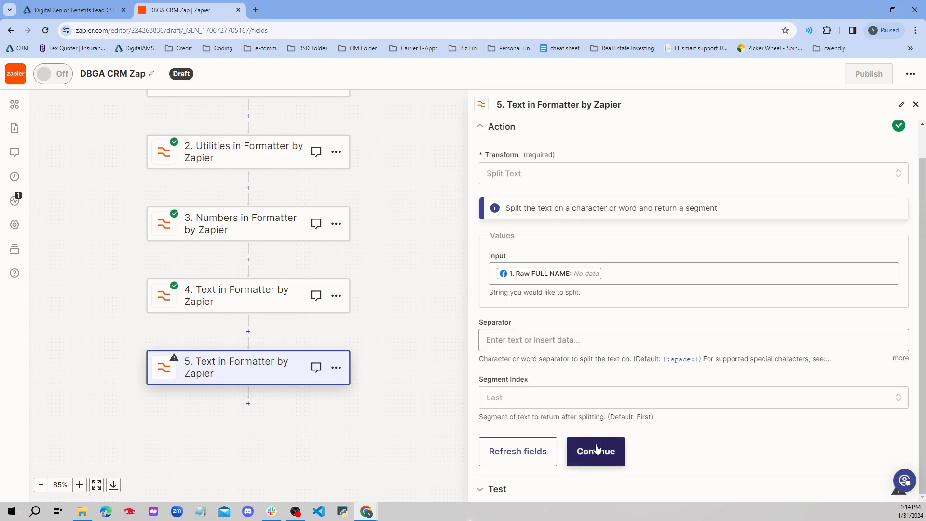
pyautogui.click(597, 449)
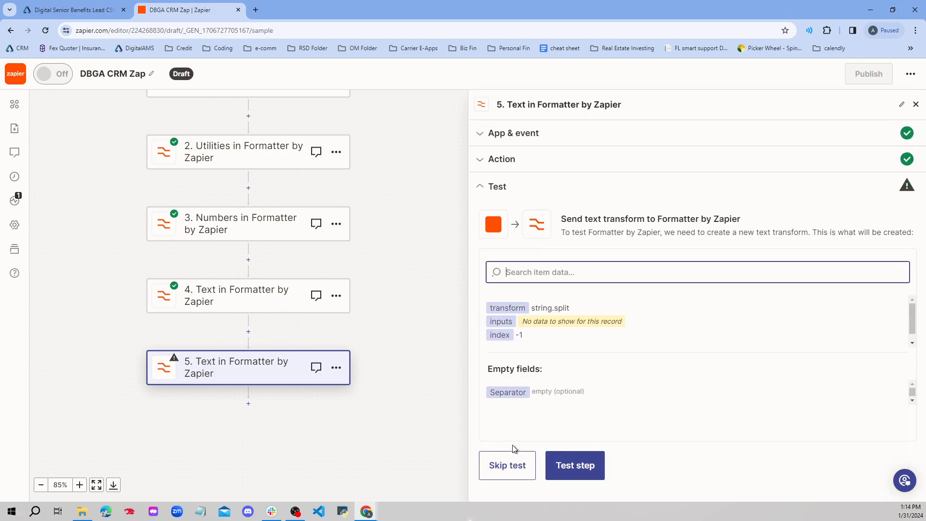
pyautogui.click(583, 466)
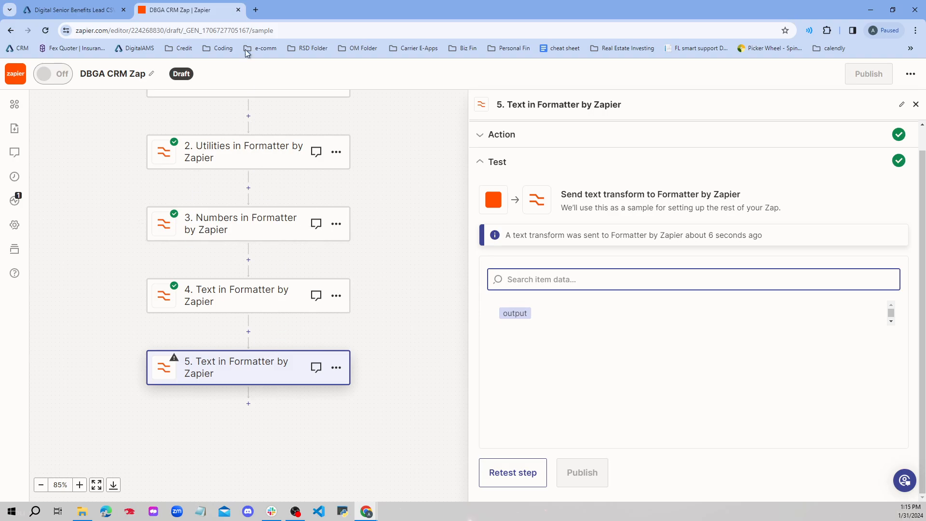
# Close the DBGA CRM Zap, reopen the CRM Post FB Mult Agent Workflow Zap and open its State (Num) step
pyautogui.click(238, 10)
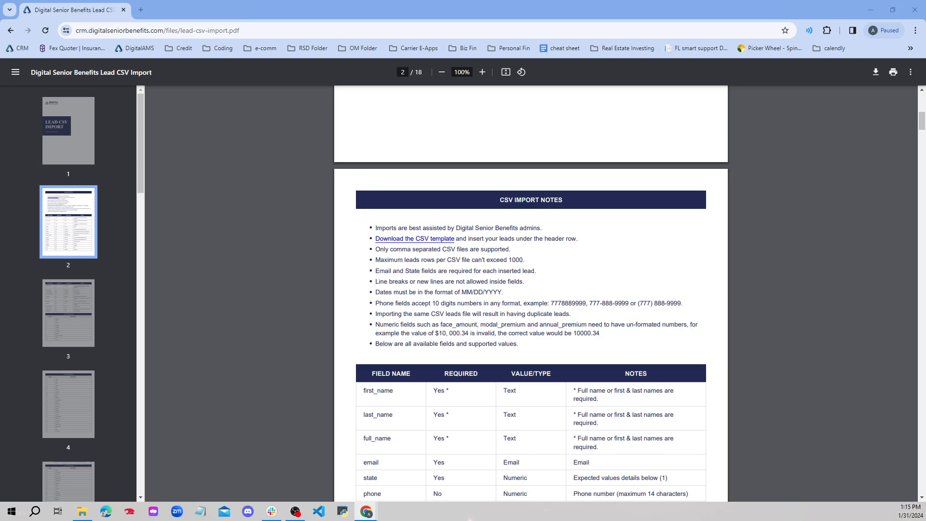
pyautogui.hotkey('ctrl', 'shift', 't')
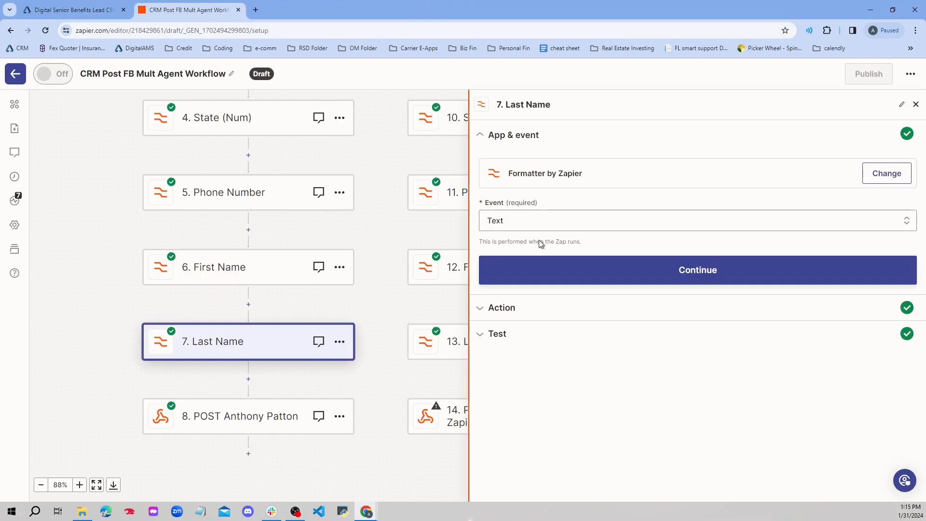
pyautogui.scroll(2, 261, 244)
pyautogui.click(233, 208)
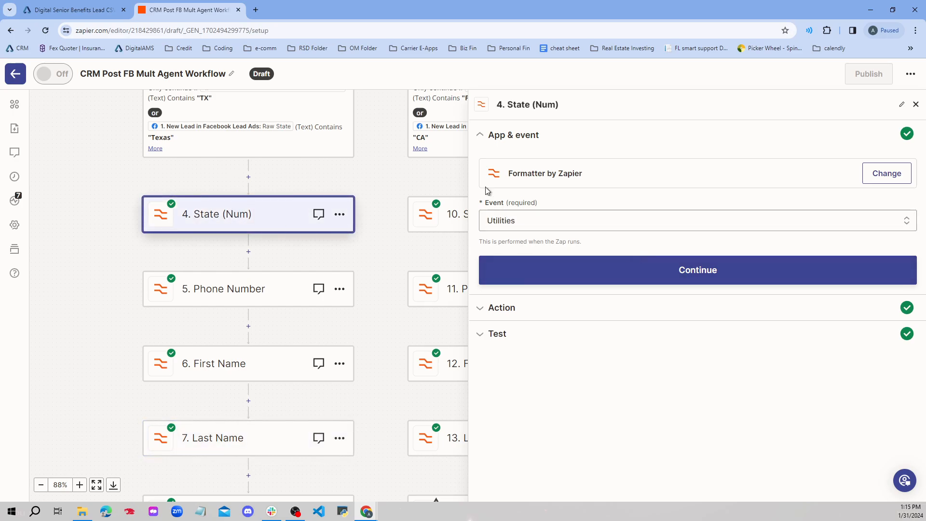
# Review the State (Num) step's Lookup Table settings from AL through WY, its fallback value and its test result
pyautogui.scroll(2, 261, 193)
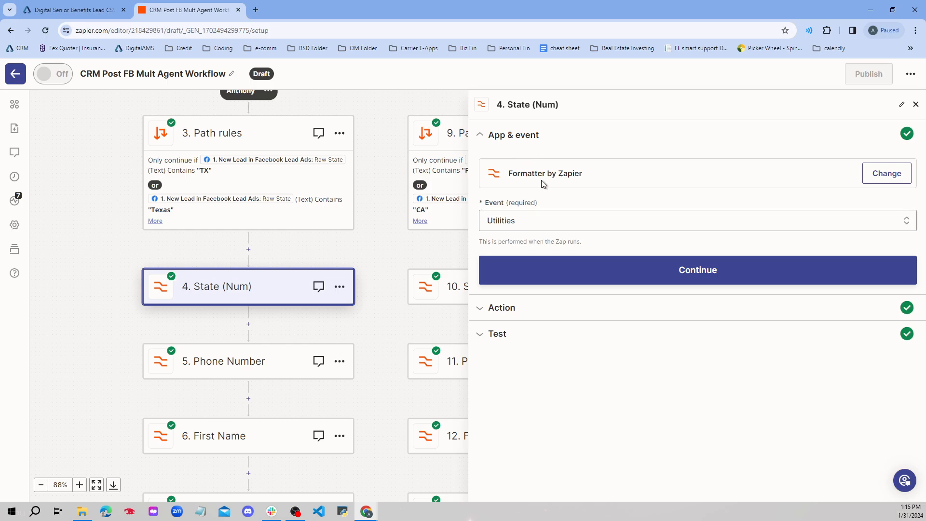
pyautogui.click(574, 281)
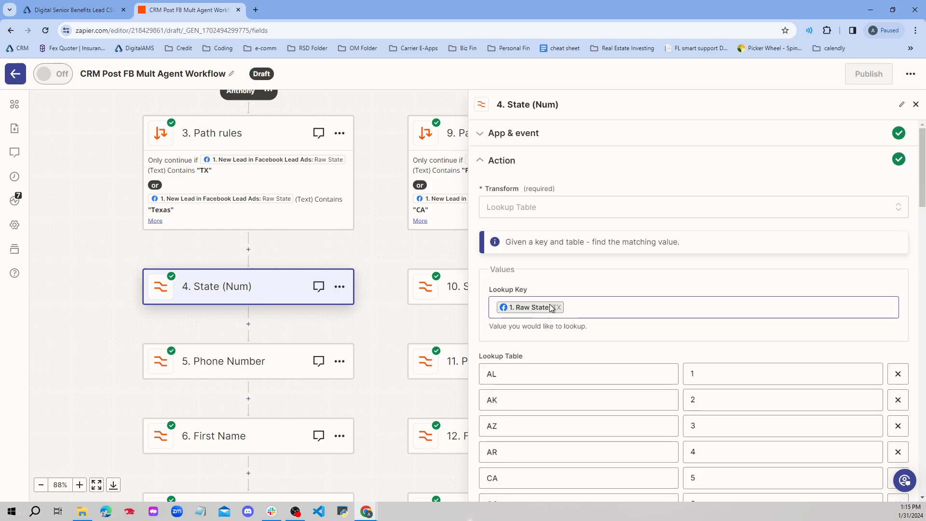
pyautogui.scroll(-1, 534, 333)
pyautogui.scroll(-2, 534, 332)
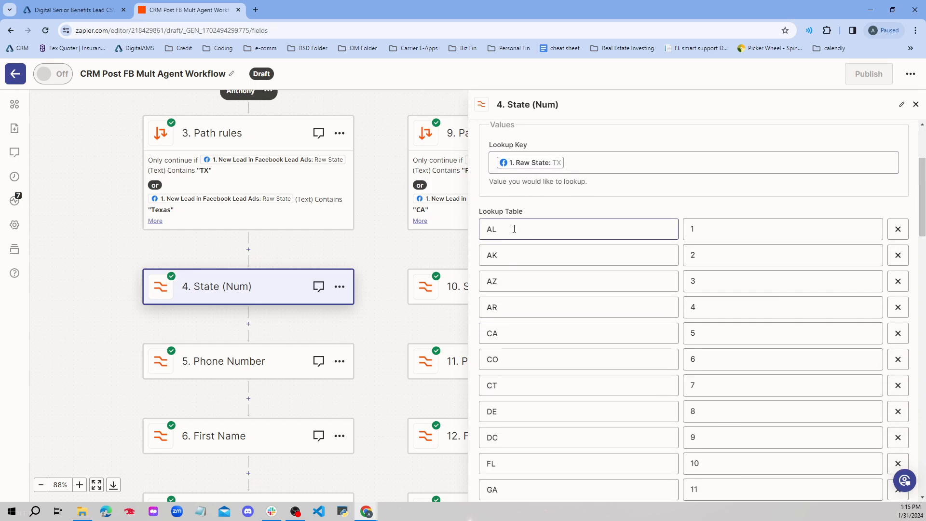
pyautogui.scroll(-10, 632, 336)
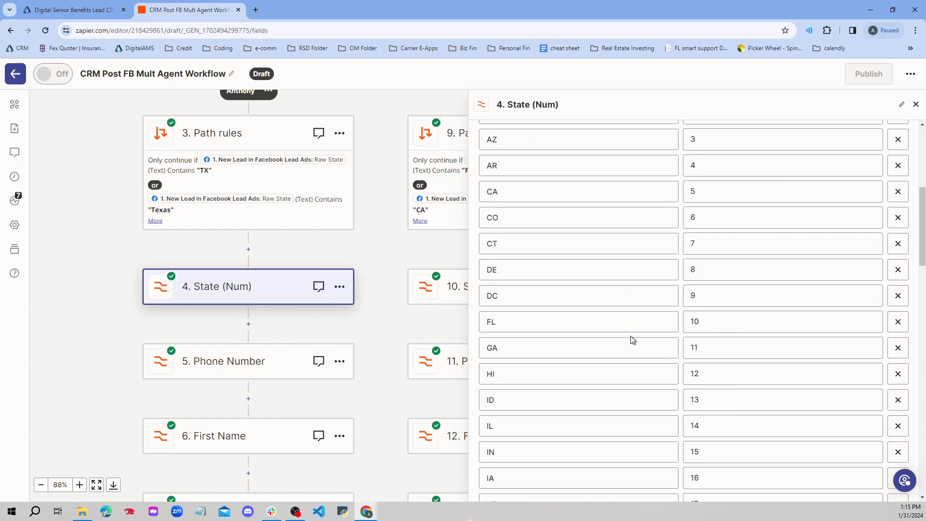
pyautogui.scroll(-10, 631, 336)
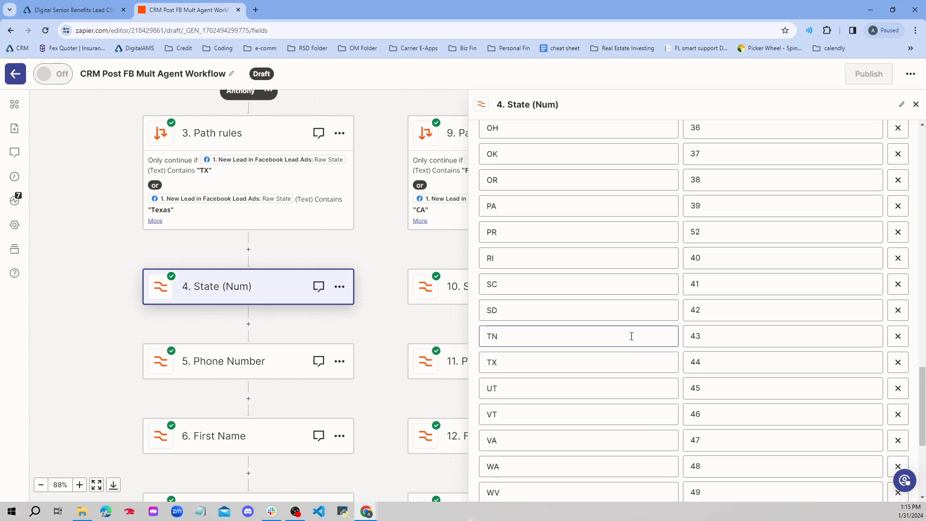
pyautogui.scroll(-3, 631, 336)
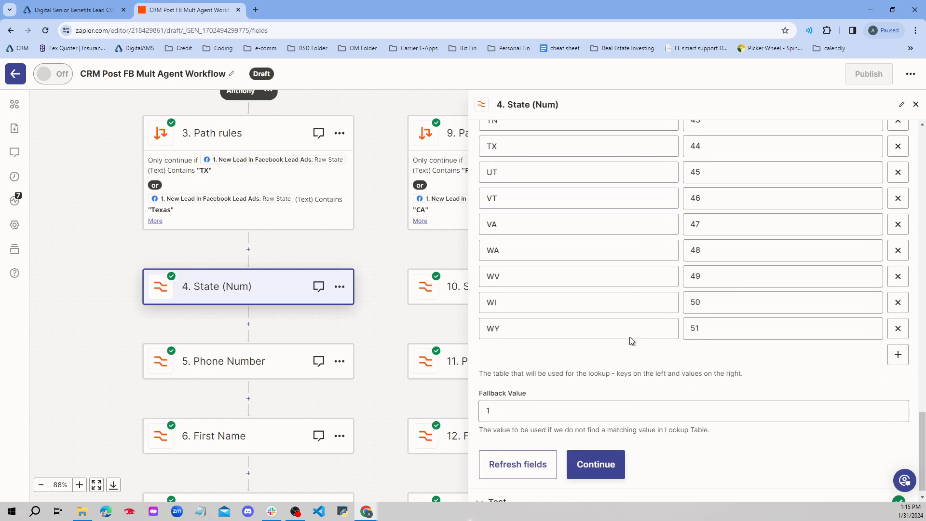
pyautogui.click(590, 458)
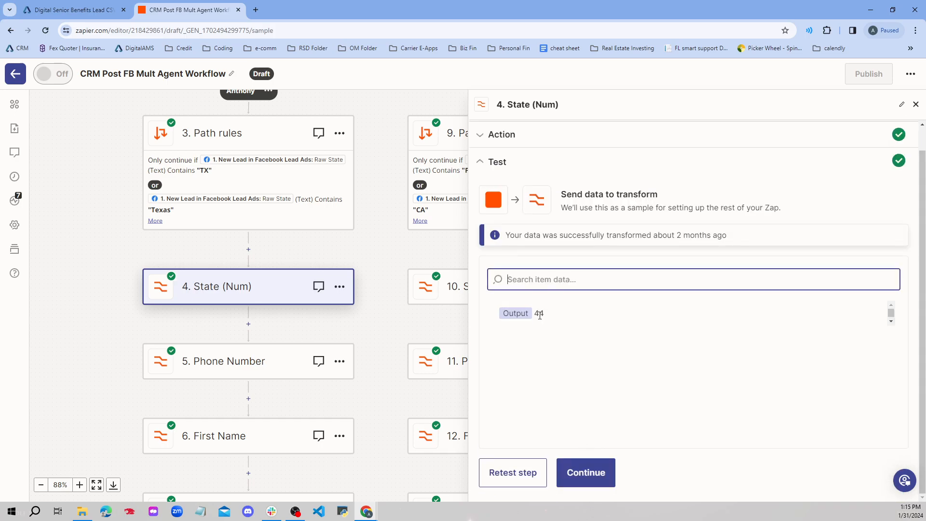
# Continue to the Phone Number step, reselect the Numbers event and review its Format Phone Number settings and test result
pyautogui.click(588, 472)
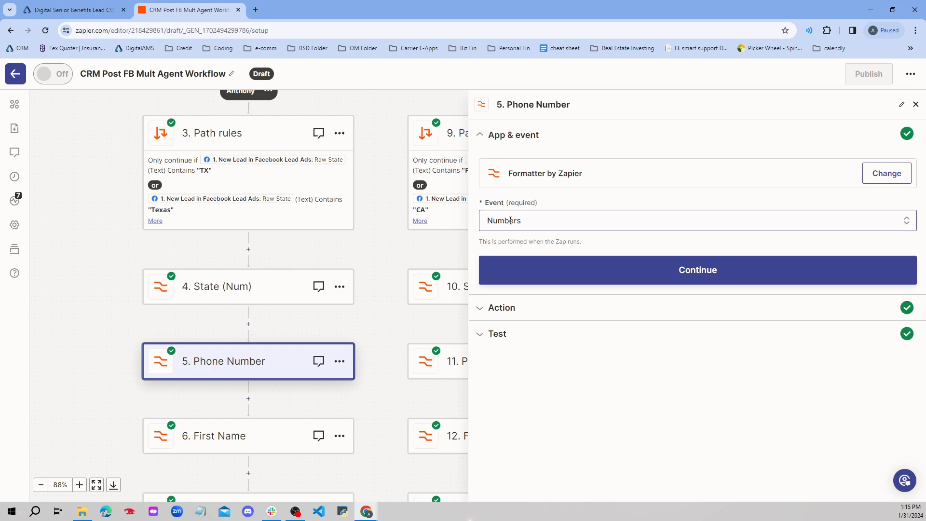
pyautogui.click(533, 220)
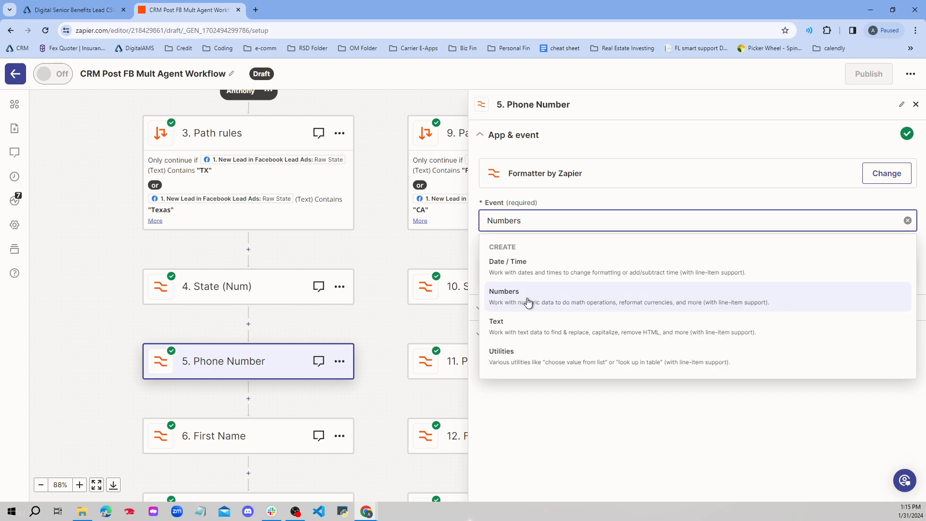
pyautogui.click(528, 302)
pyautogui.click(533, 269)
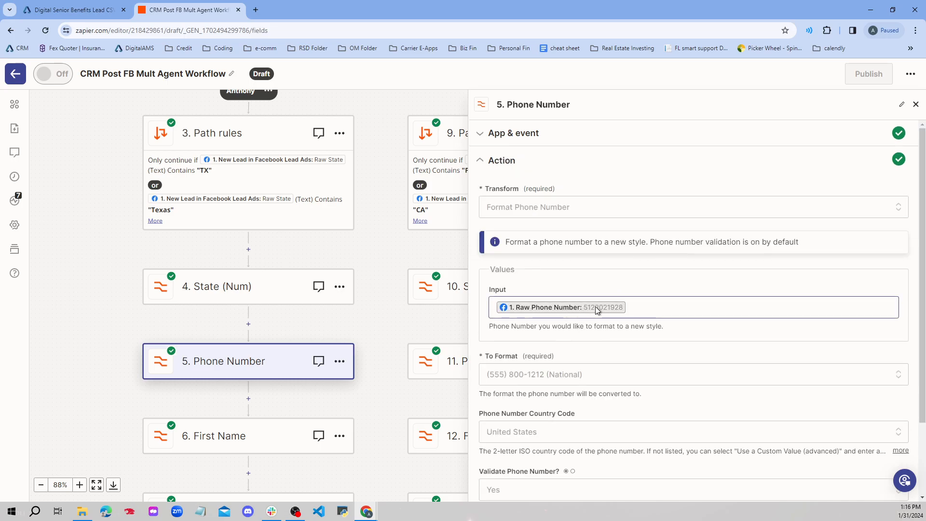
pyautogui.scroll(-1, 513, 376)
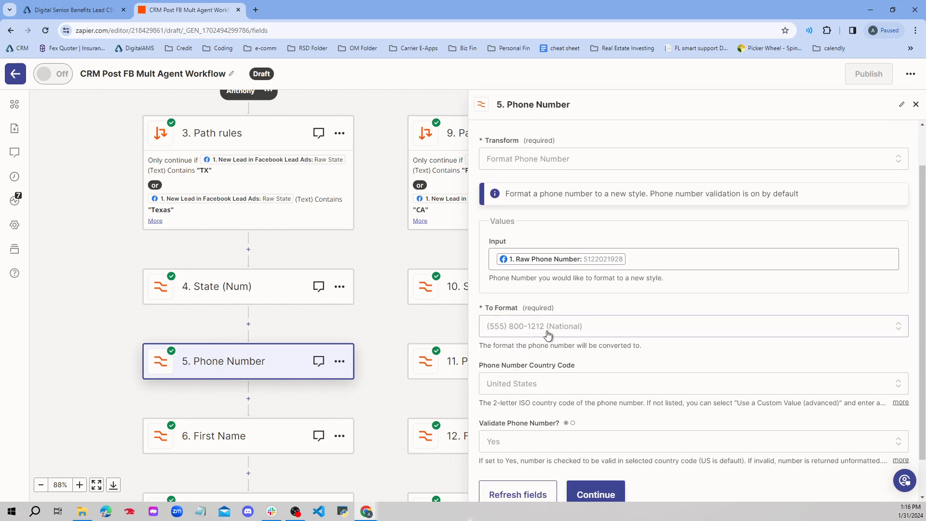
pyautogui.scroll(-1, 549, 335)
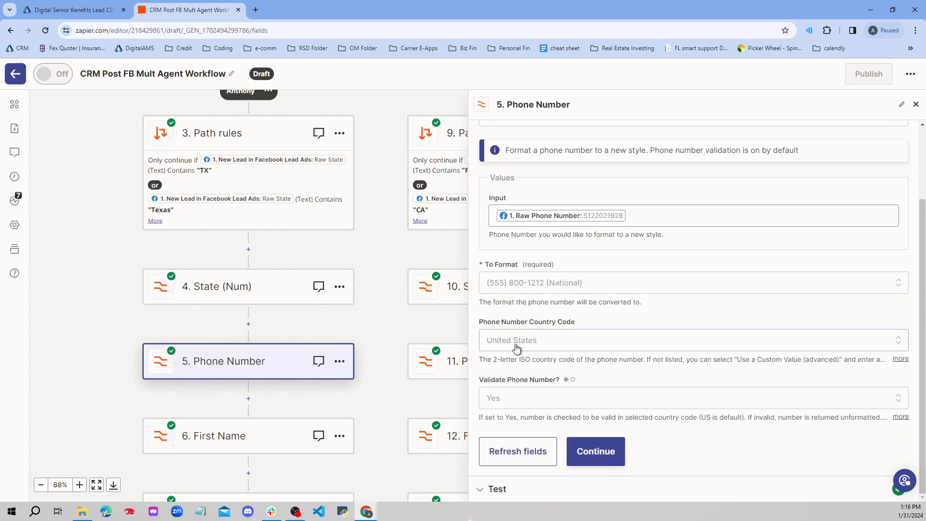
pyautogui.click(608, 455)
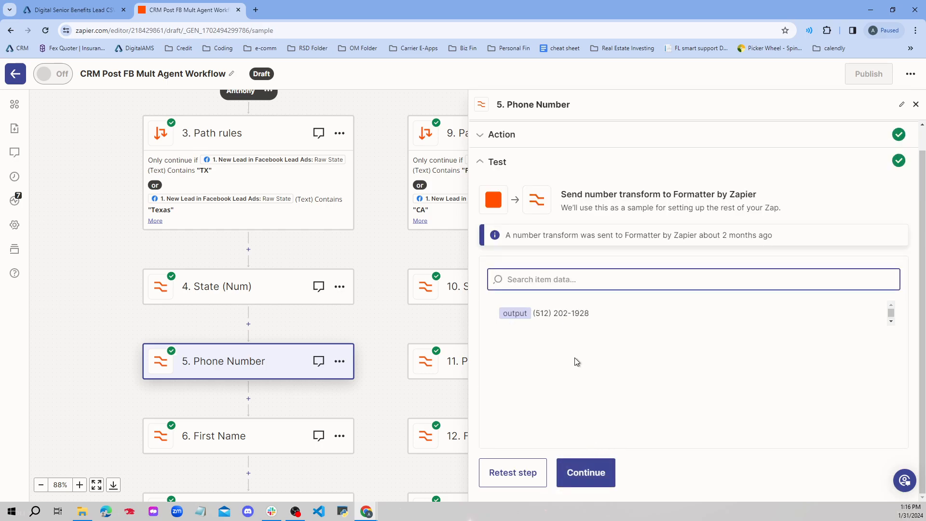
# Continue to the First Name step and review its Text event, Split Text settings and test result
pyautogui.click(586, 471)
pyautogui.click(588, 269)
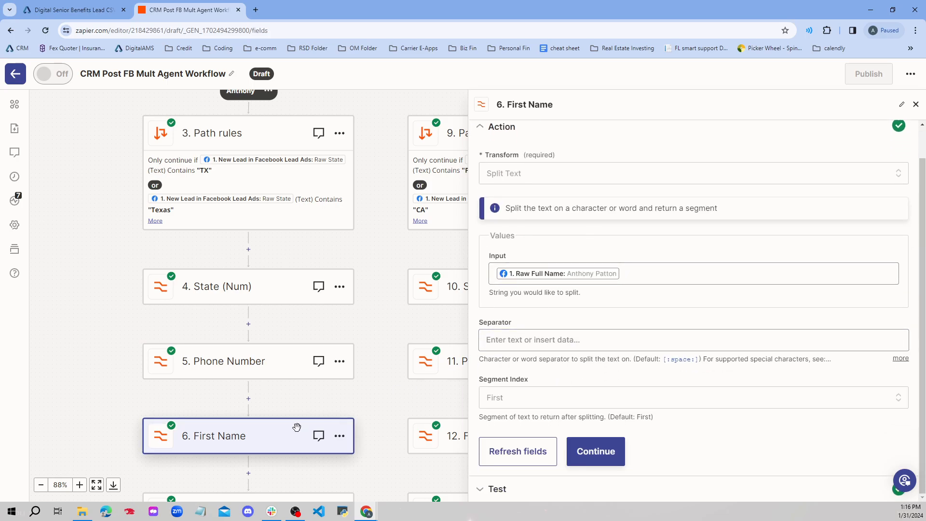
pyautogui.scroll(-2, 248, 434)
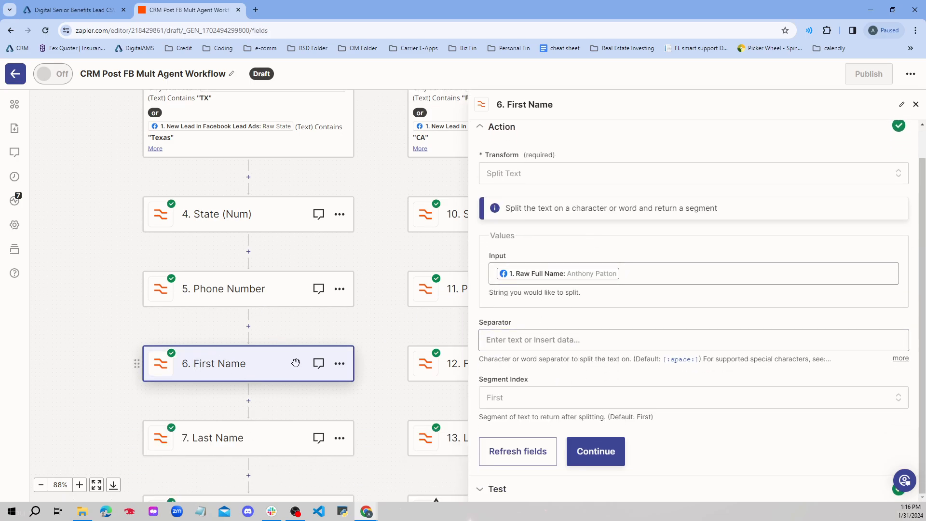
pyautogui.scroll(1, 497, 243)
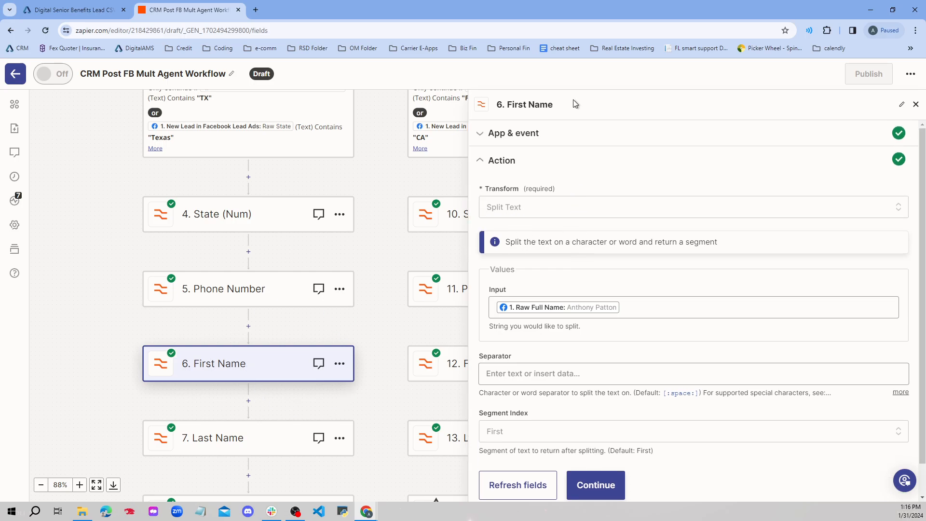
pyautogui.click(547, 132)
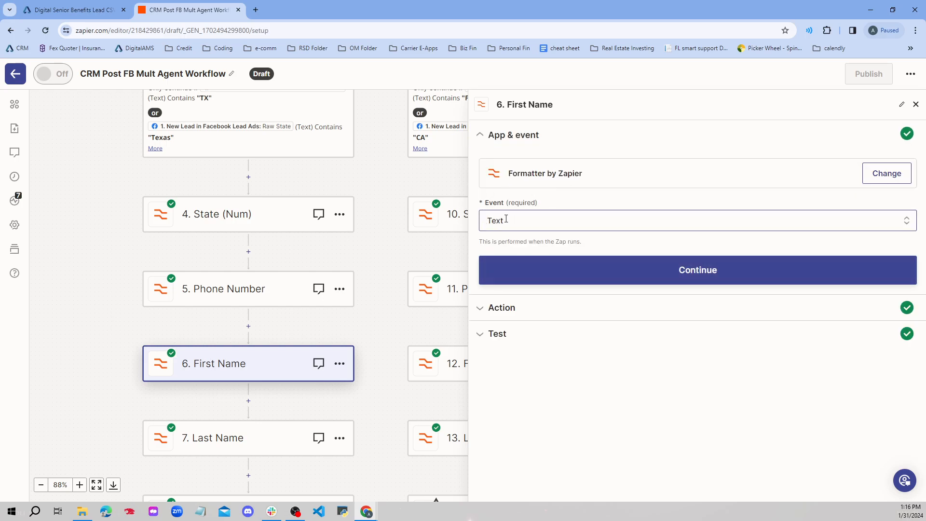
pyautogui.click(566, 273)
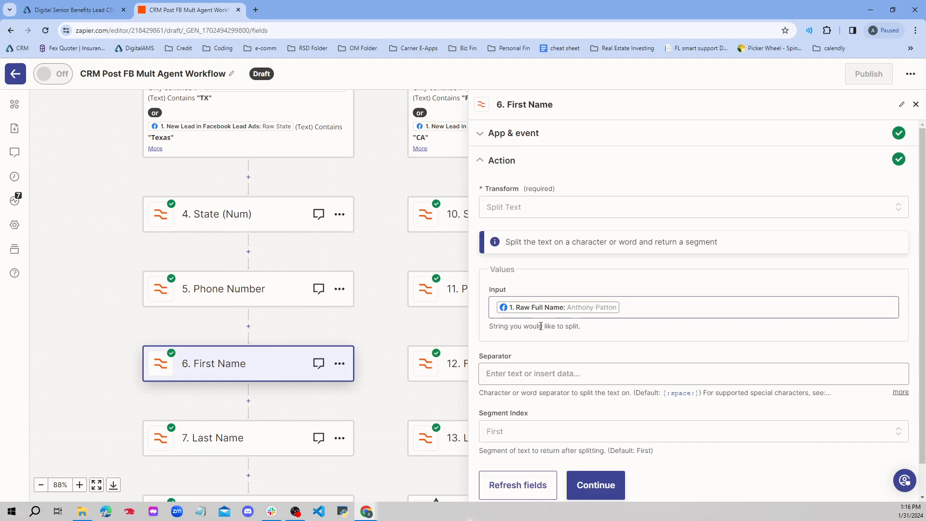
pyautogui.scroll(-1, 550, 325)
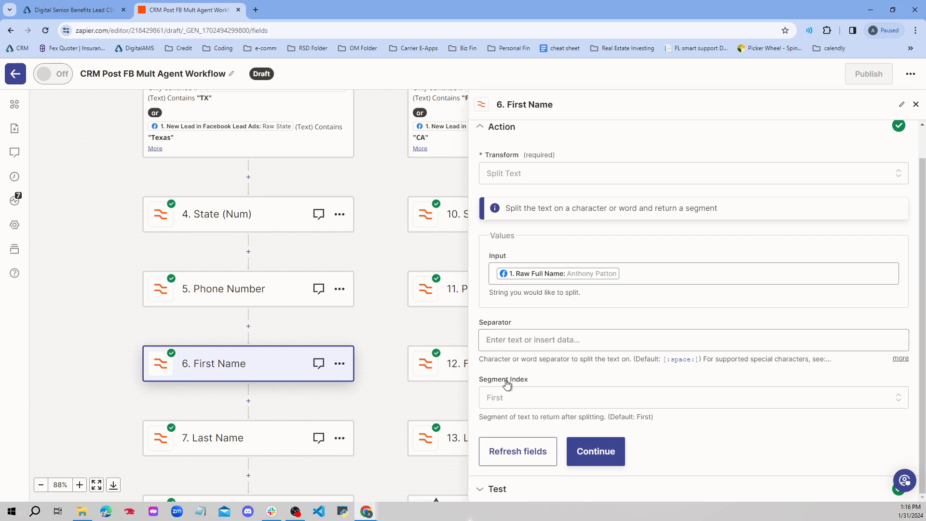
pyautogui.click(597, 450)
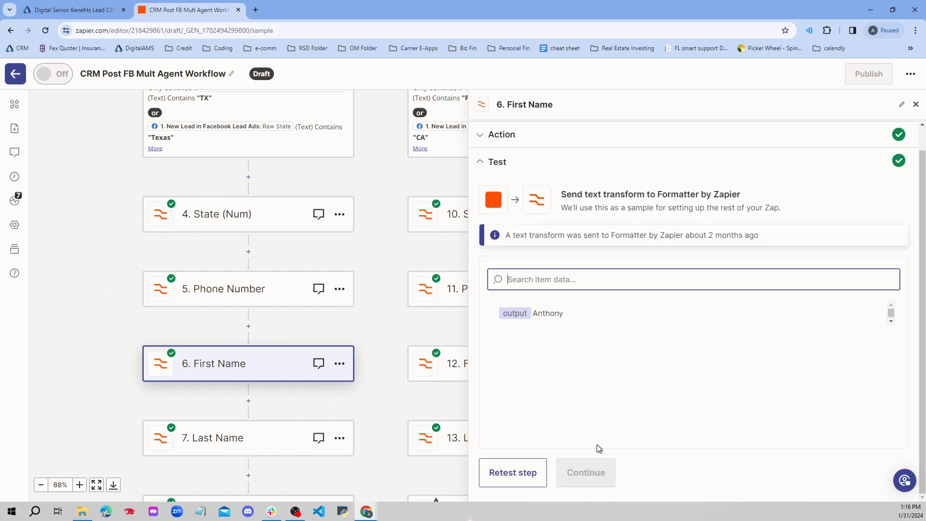
pyautogui.moveTo(533, 313); pyautogui.dragTo(572, 311)
# Continue to the Last Name step and review its Split Text settings, the available Segment Index options and the test result
pyautogui.click(585, 471)
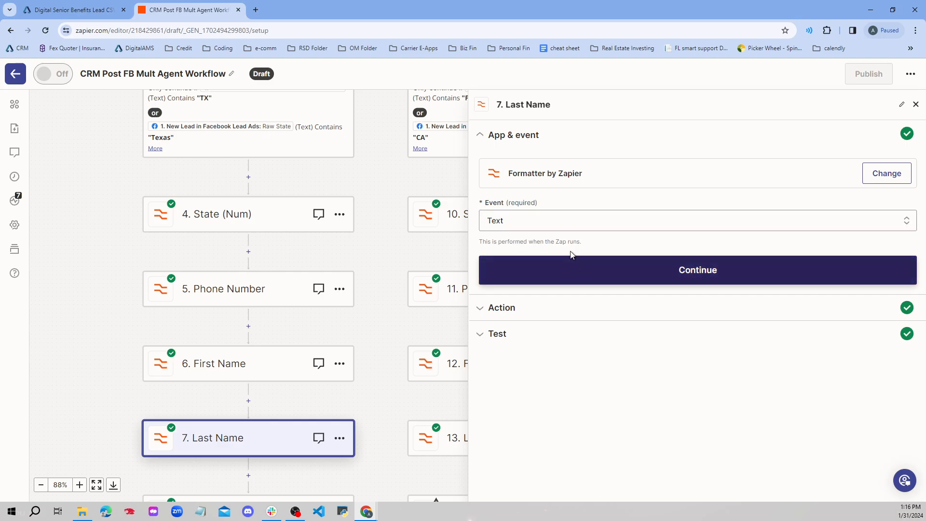
pyautogui.click(603, 279)
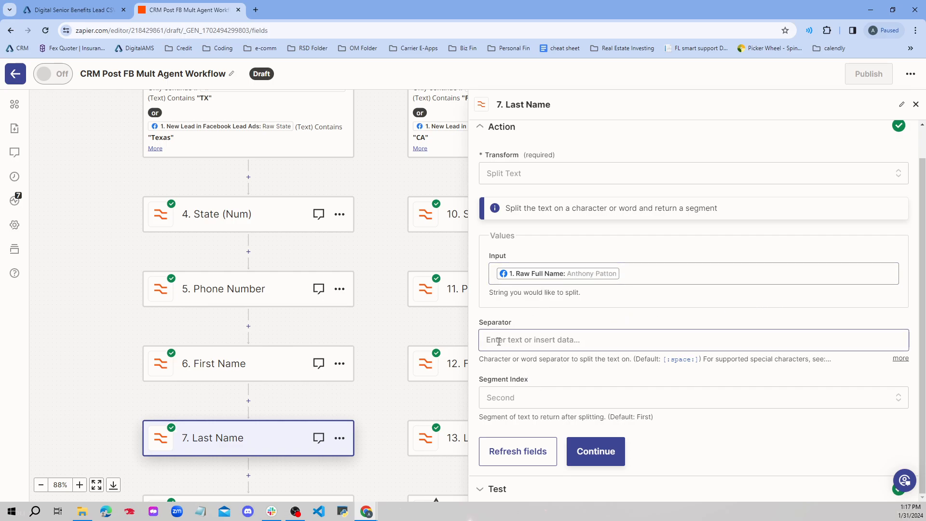
pyautogui.click(564, 400)
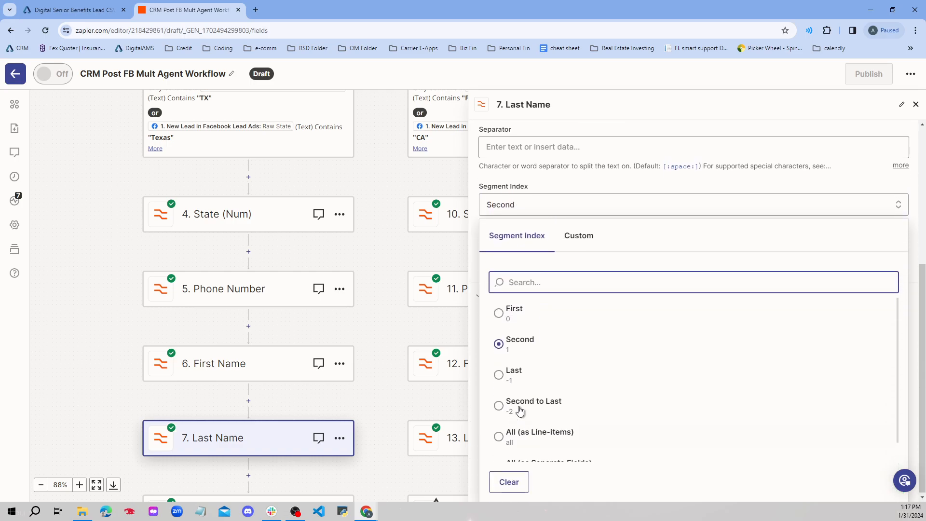
pyautogui.click(503, 384)
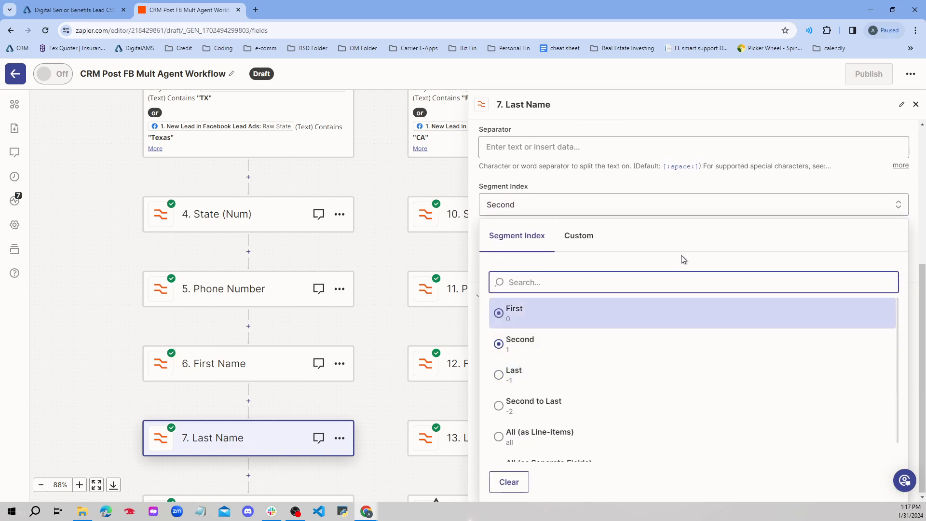
pyautogui.click(690, 225)
pyautogui.scroll(-1, 552, 381)
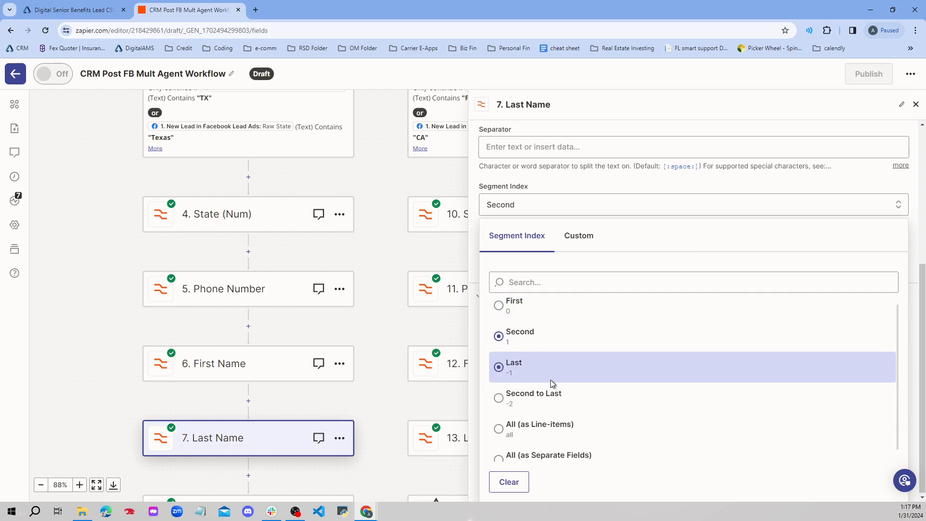
pyautogui.scroll(-1, 751, 435)
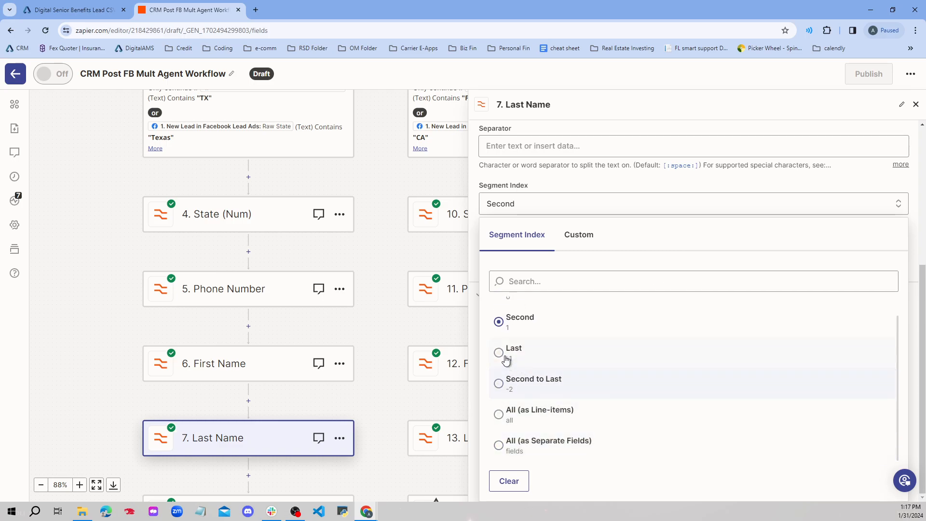
pyautogui.click(627, 352)
pyautogui.click(608, 439)
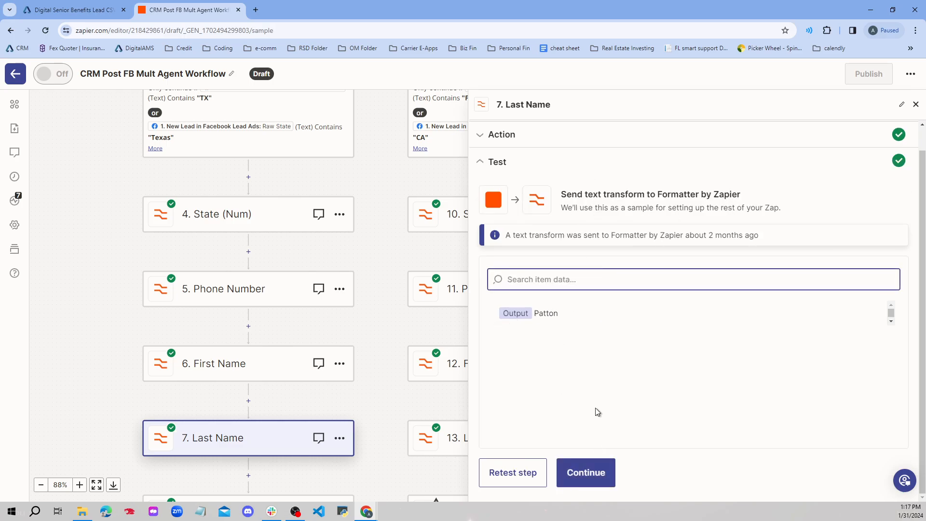
# Continue to the Webhooks POST step and open its action settings with the URL, payload type and data fields
pyautogui.click(597, 472)
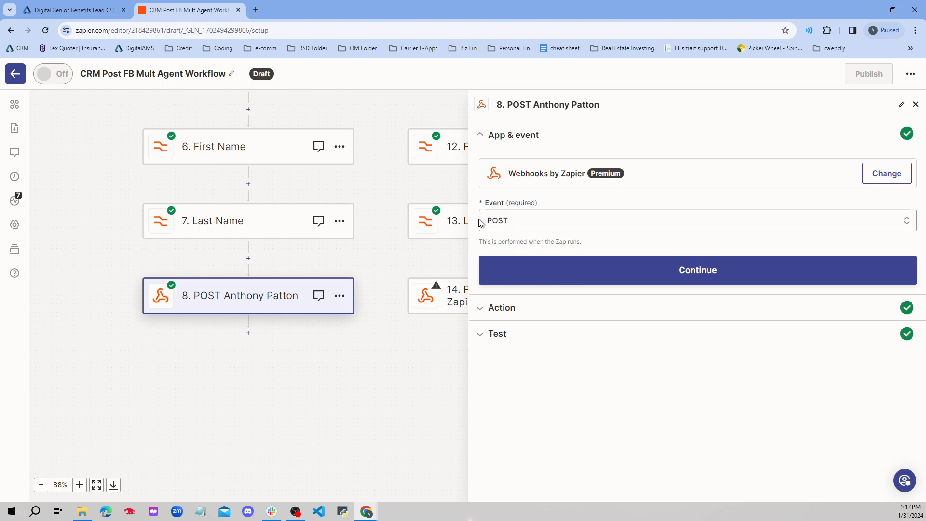
pyautogui.click(680, 275)
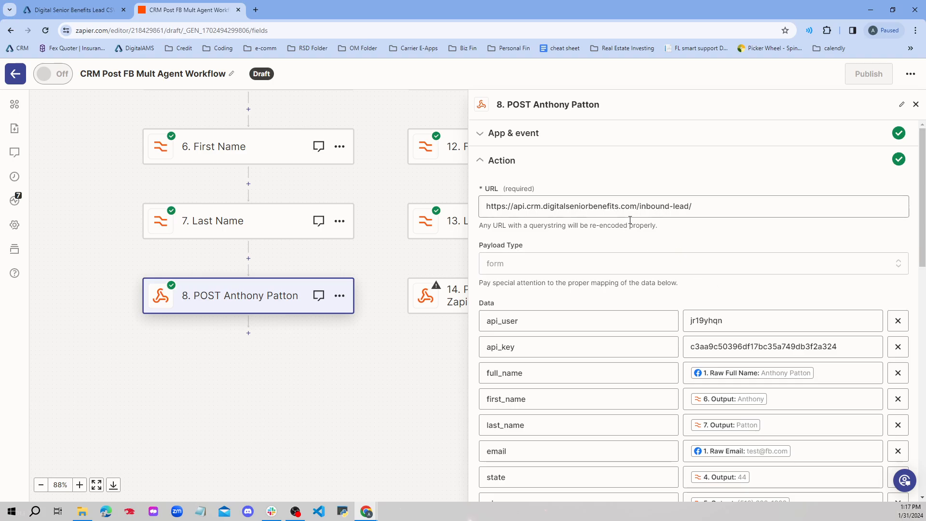
# Switch to the CRM, return from the CSV import document to Import Leads and find the API Lead Post credentials
pyautogui.click(62, 8)
pyautogui.scroll(3, 445, 274)
pyautogui.scroll(-7, 439, 284)
pyautogui.scroll(5, 340, 243)
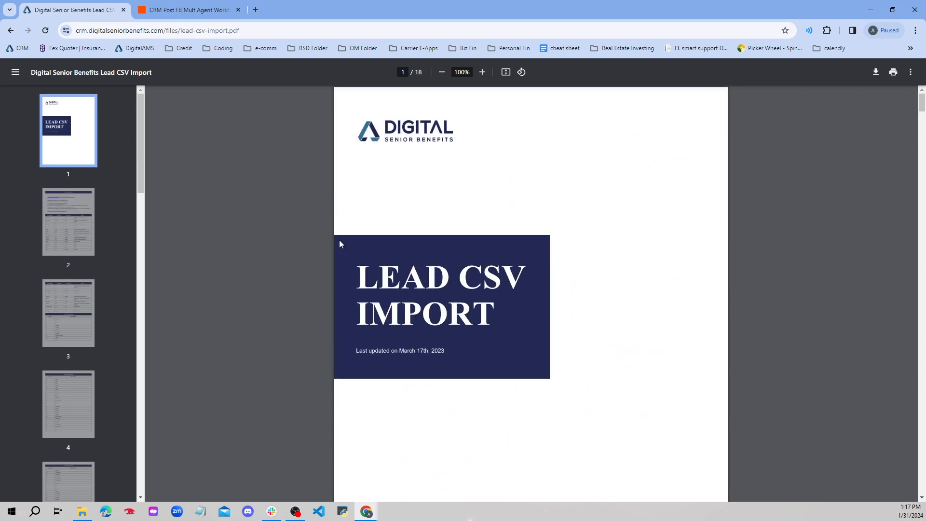
pyautogui.click(10, 30)
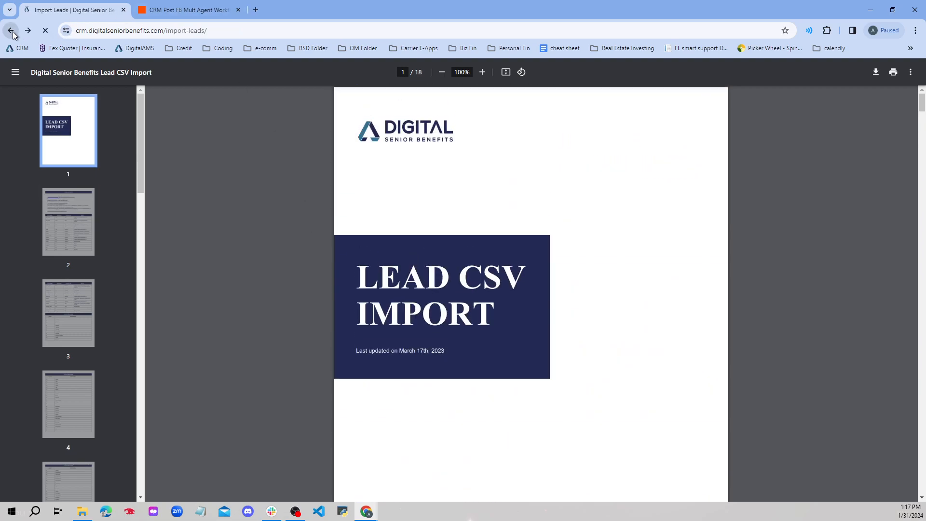
pyautogui.scroll(-2, 331, 275)
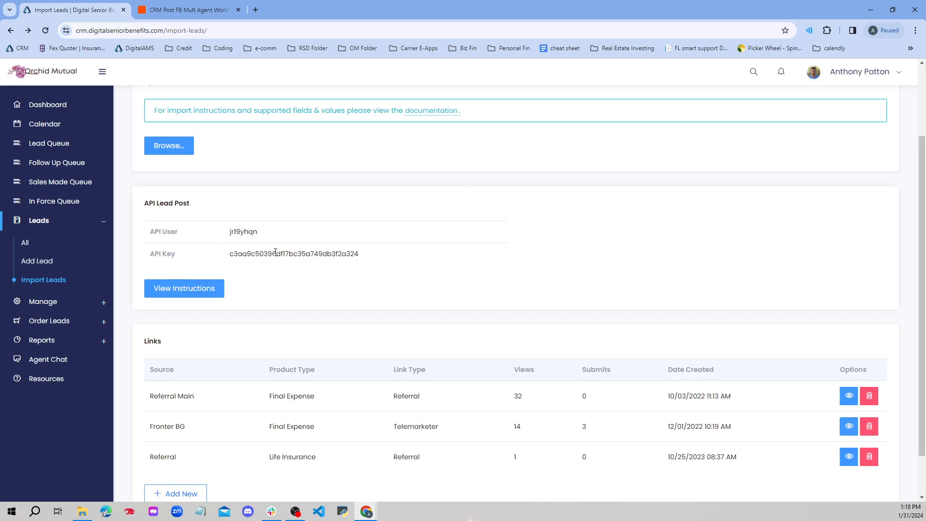
pyautogui.click(205, 296)
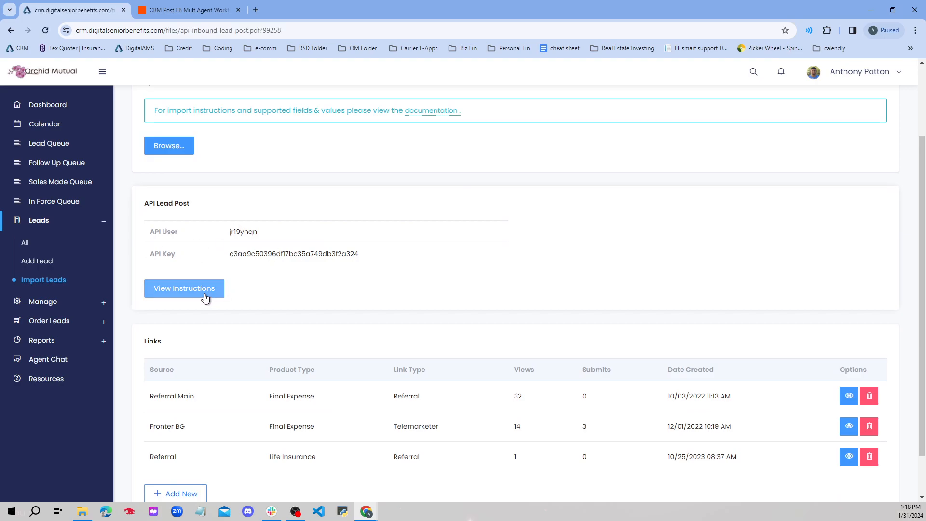
pyautogui.scroll(-1, 431, 281)
pyautogui.scroll(-6, 431, 281)
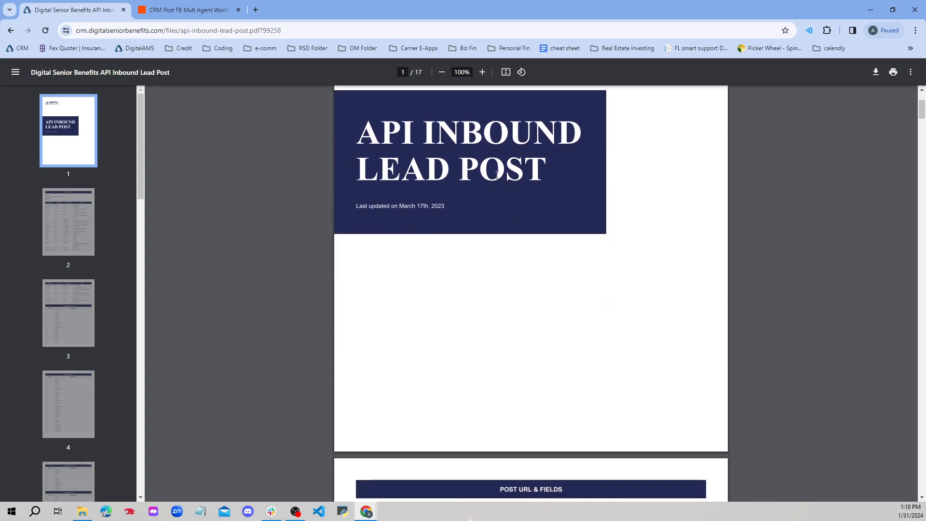
pyautogui.scroll(-2, 366, 275)
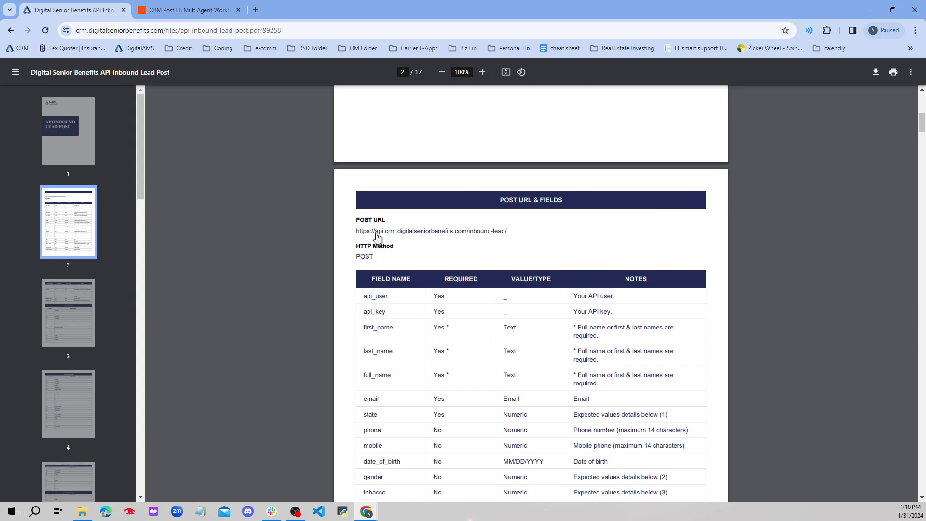
pyautogui.click(491, 232)
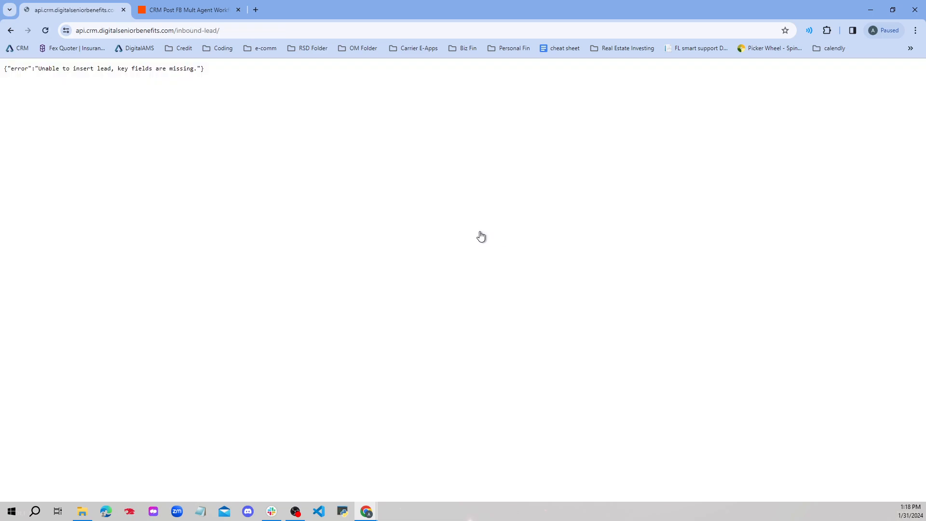
pyautogui.click(135, 31)
pyautogui.hotkey('ctrl', 'c')
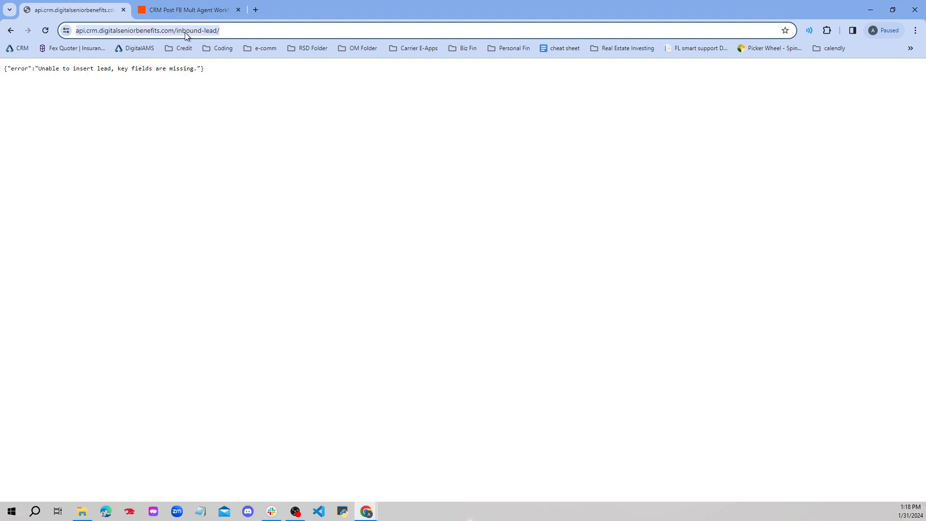
pyautogui.click(11, 30)
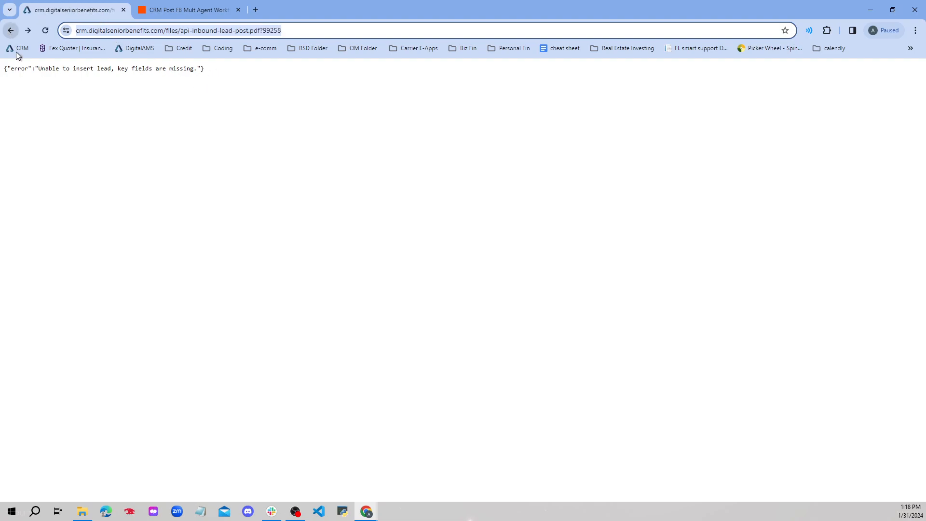
pyautogui.scroll(-5, 397, 333)
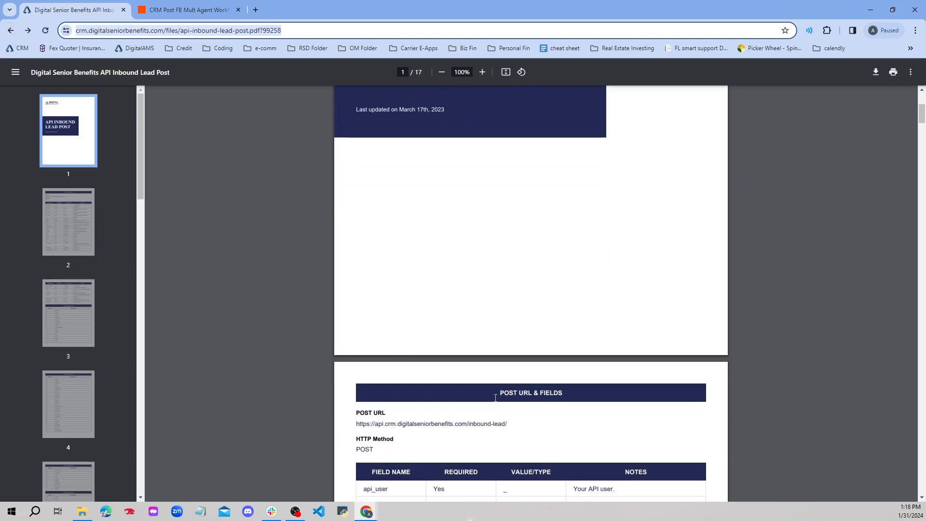
pyautogui.click(501, 425)
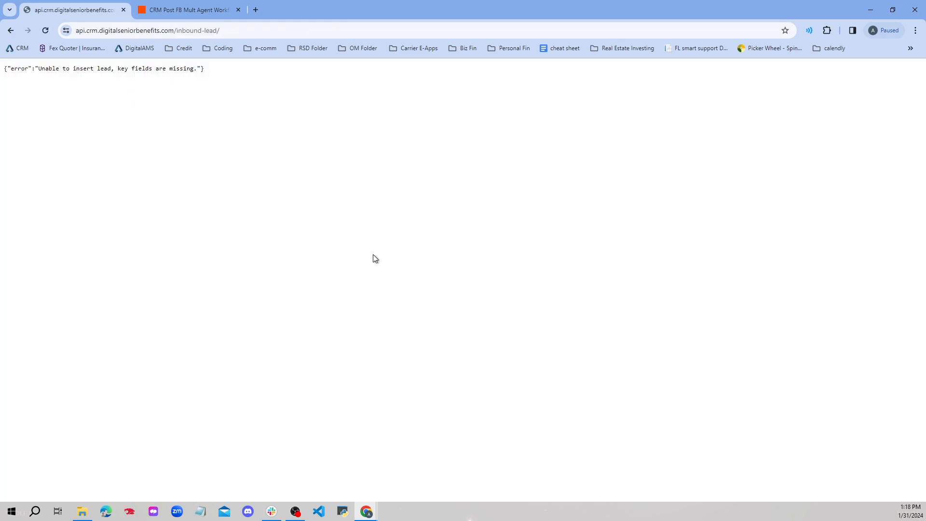
pyautogui.click(124, 10)
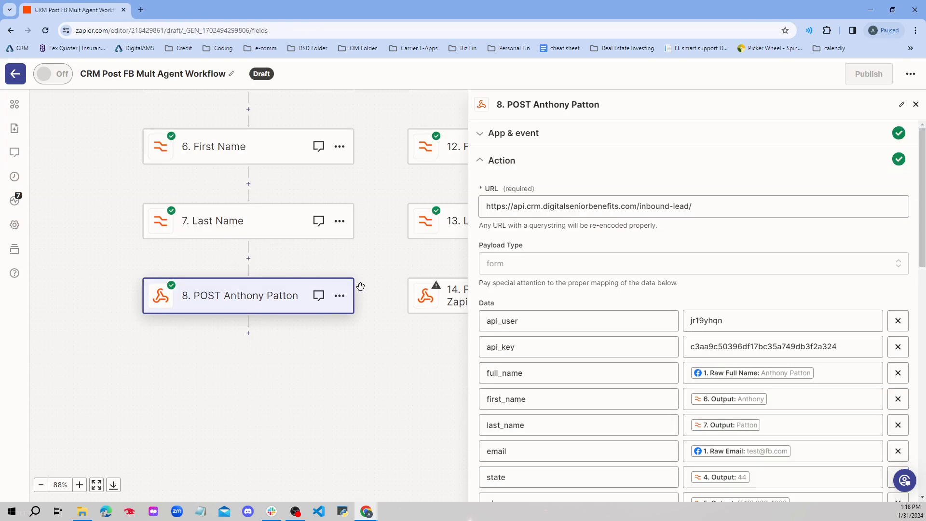
# Reopen the CRM in a new tab placed before the Zap and open the API Lead Post instructions from Import Leads
pyautogui.click(141, 10)
pyautogui.click(22, 50)
pyautogui.moveTo(166, 9); pyautogui.dragTo(65, 7)
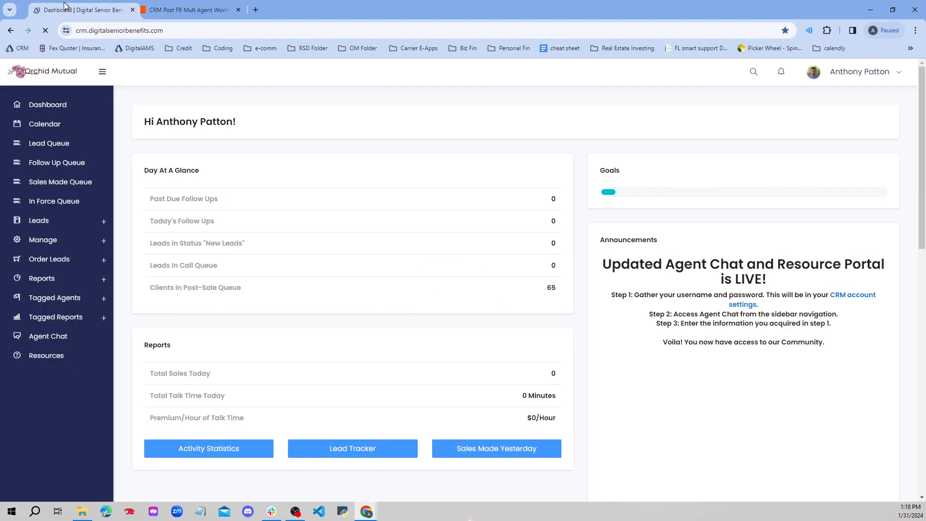
pyautogui.click(43, 222)
pyautogui.click(43, 280)
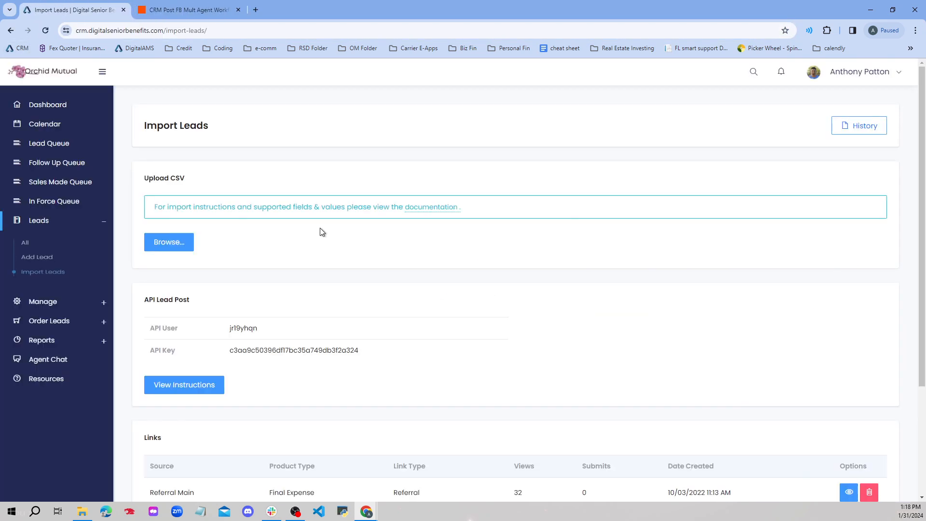
pyautogui.click(197, 386)
pyautogui.click(195, 9)
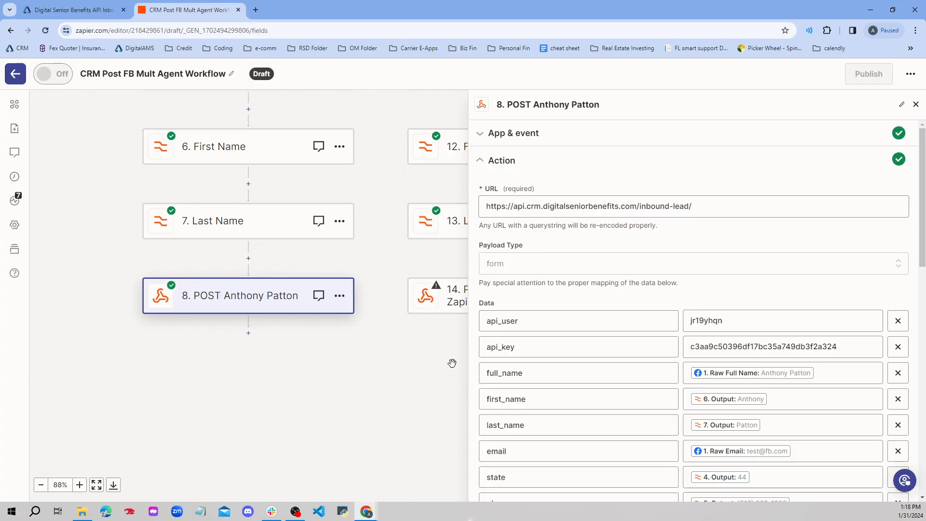
pyautogui.tripleClick(544, 203)
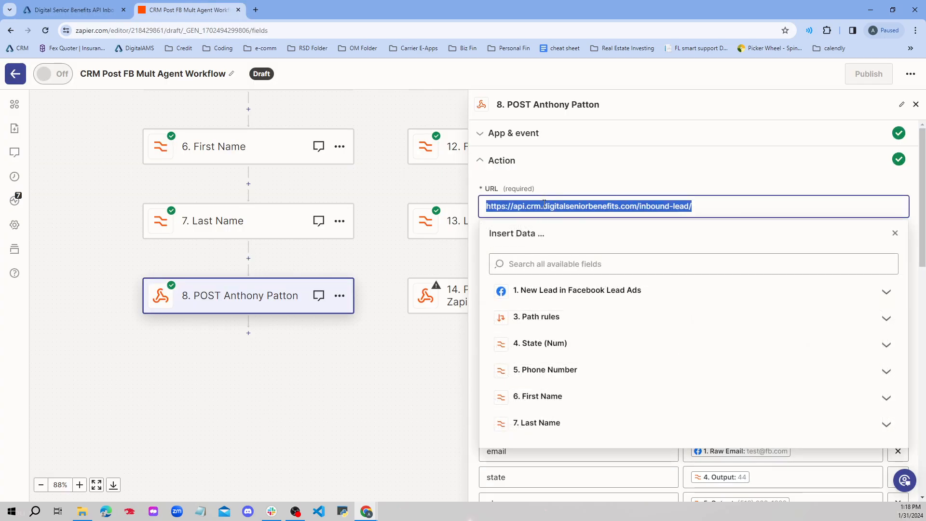
pyautogui.hotkey('ctrl', 'v')
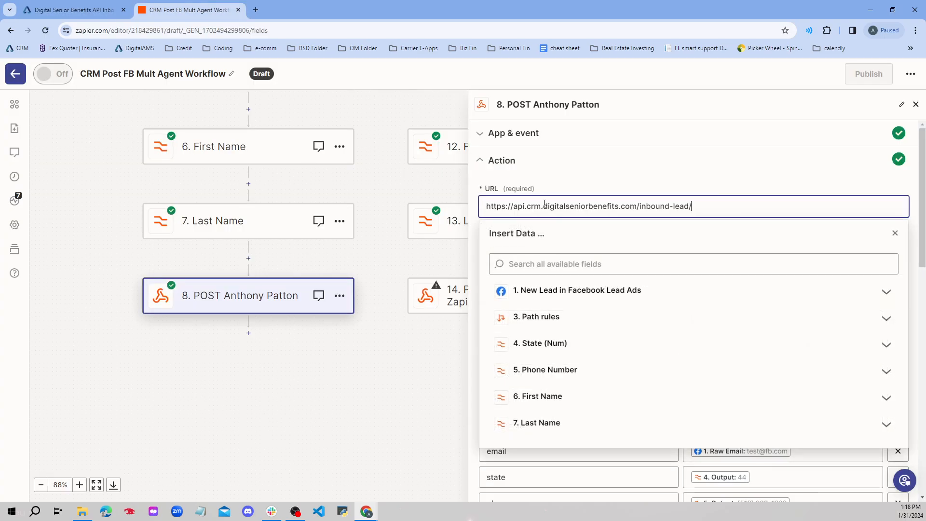
pyautogui.click(574, 177)
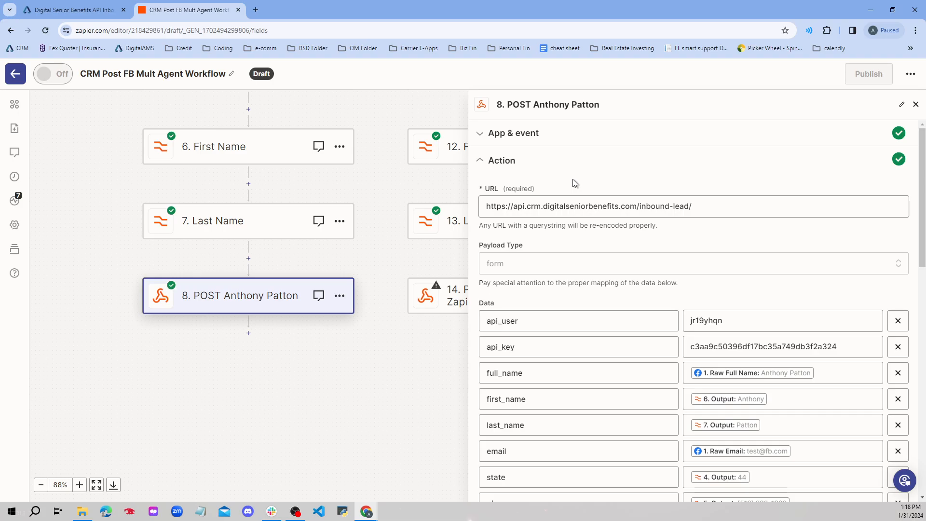
# Review the POST step's Payload Type options, keeping form, and the Data mappings from api_user to website_name
pyautogui.click(520, 267)
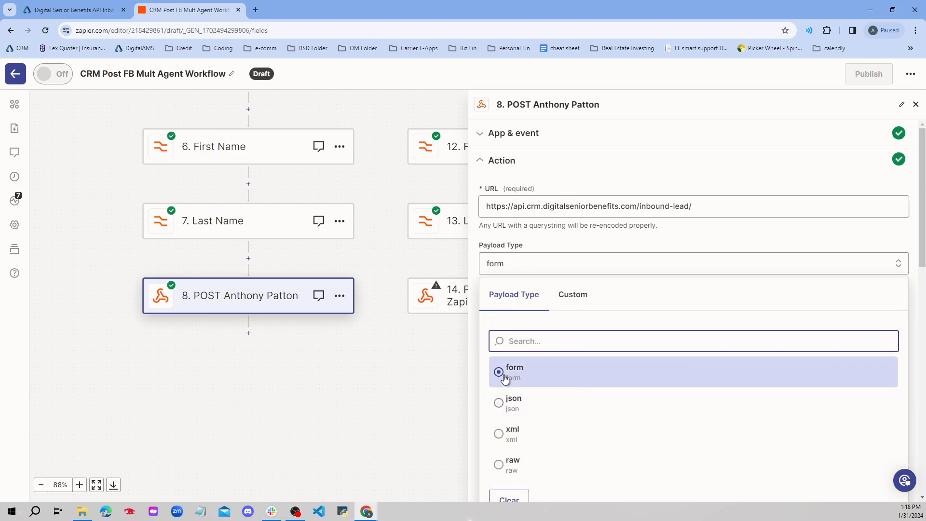
pyautogui.scroll(-1, 526, 427)
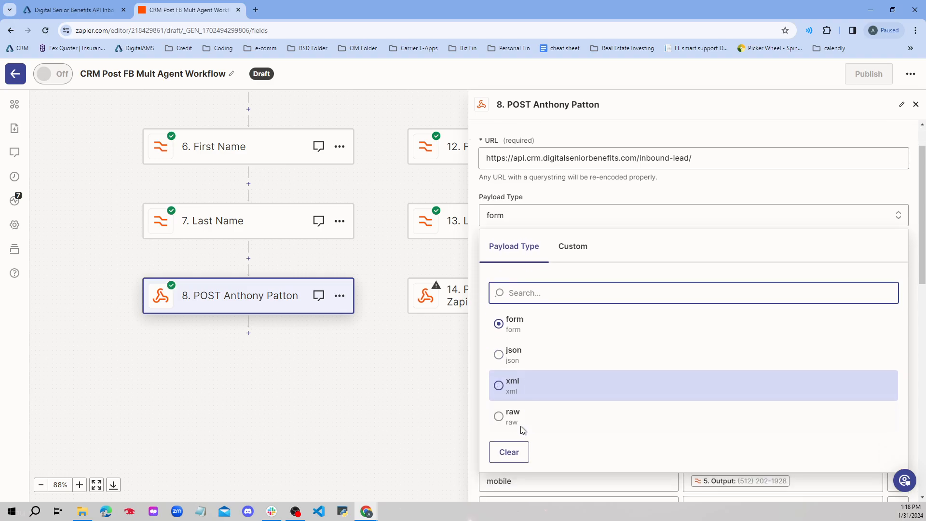
pyautogui.click(566, 197)
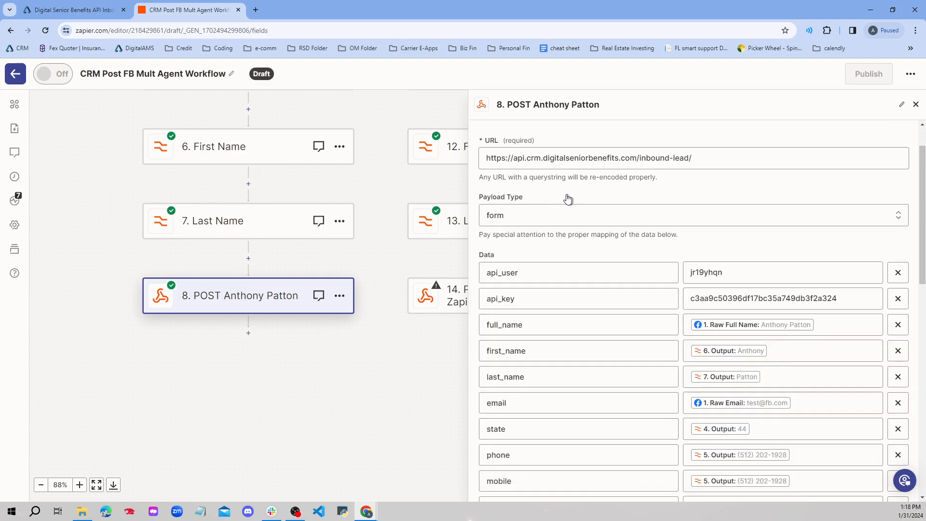
pyautogui.click(509, 322)
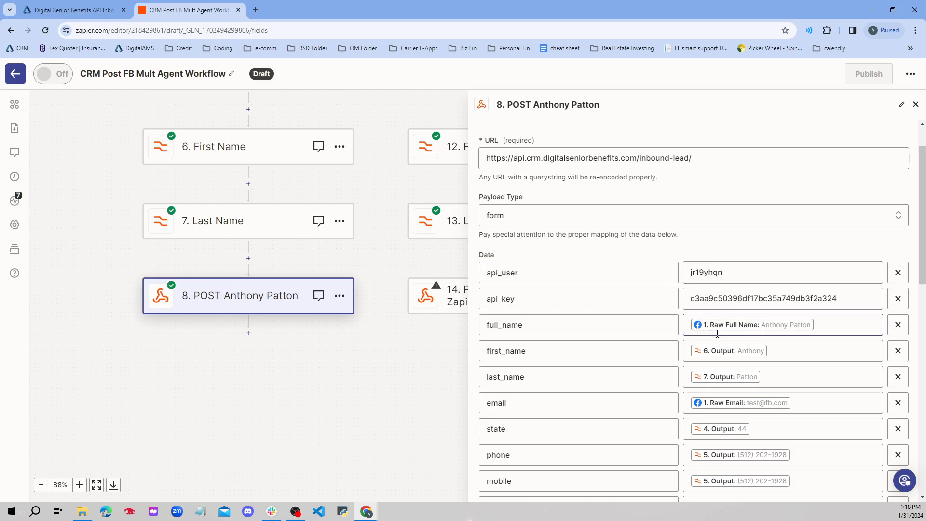
pyautogui.scroll(-1, 699, 367)
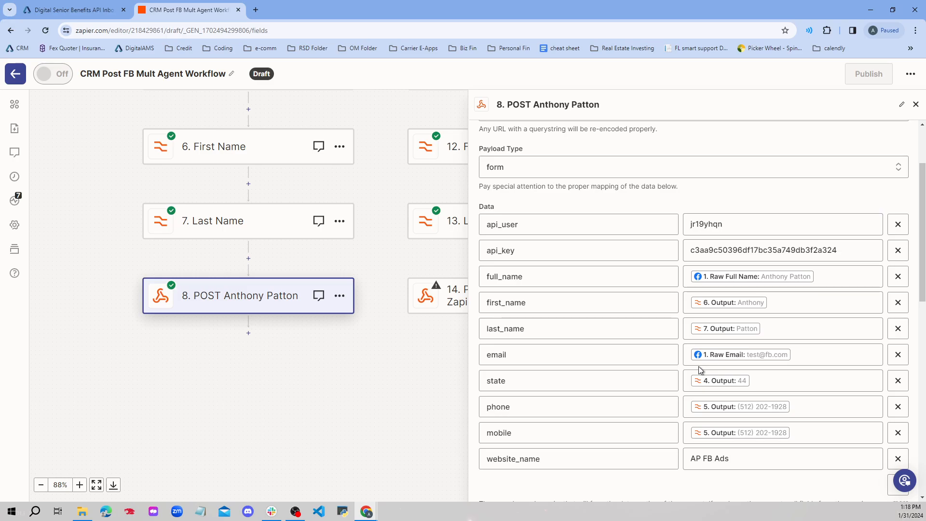
pyautogui.scroll(-1, 666, 378)
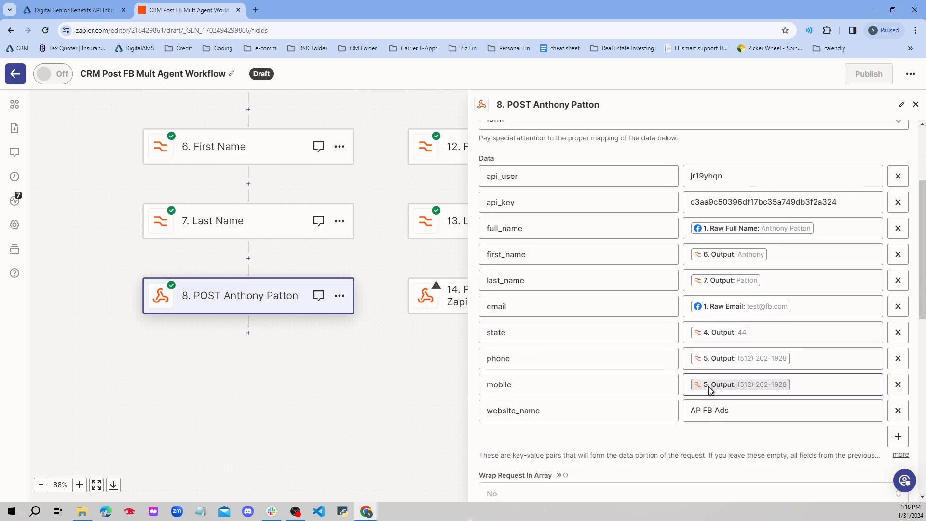
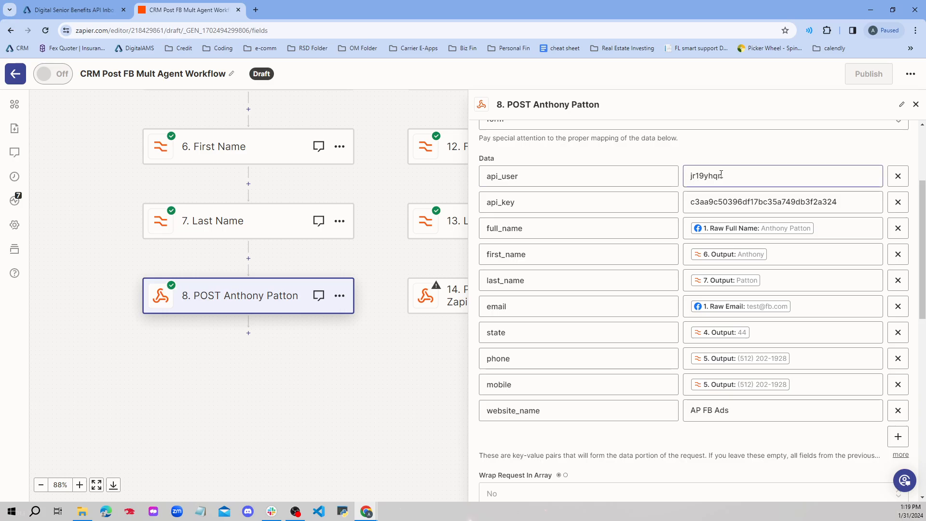
# Check the API User and API Key on the CRM's Import Leads page and the field names in the API post instructions
pyautogui.click(45, 9)
pyautogui.click(11, 31)
pyautogui.moveTo(158, 329); pyautogui.dragTo(192, 331)
pyautogui.click(192, 331)
pyautogui.doubleClick(232, 327)
pyautogui.click(258, 330)
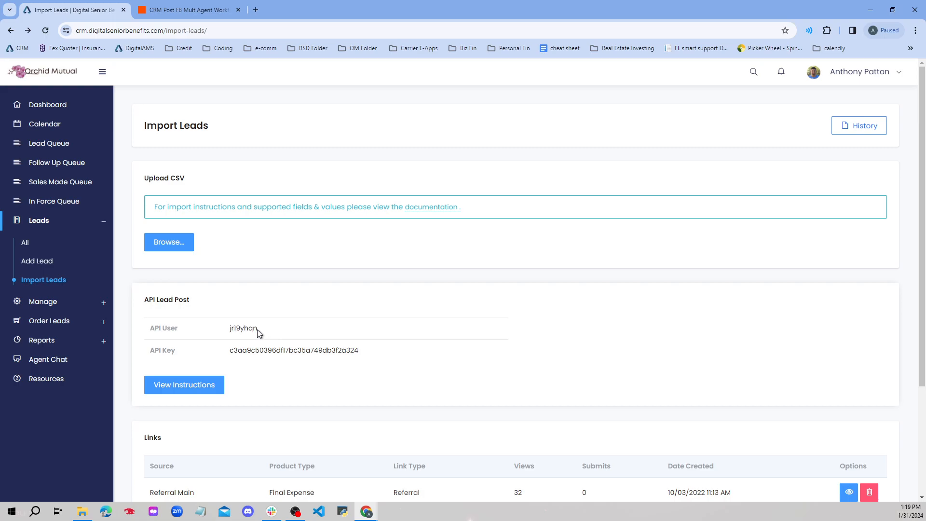
pyautogui.click(215, 385)
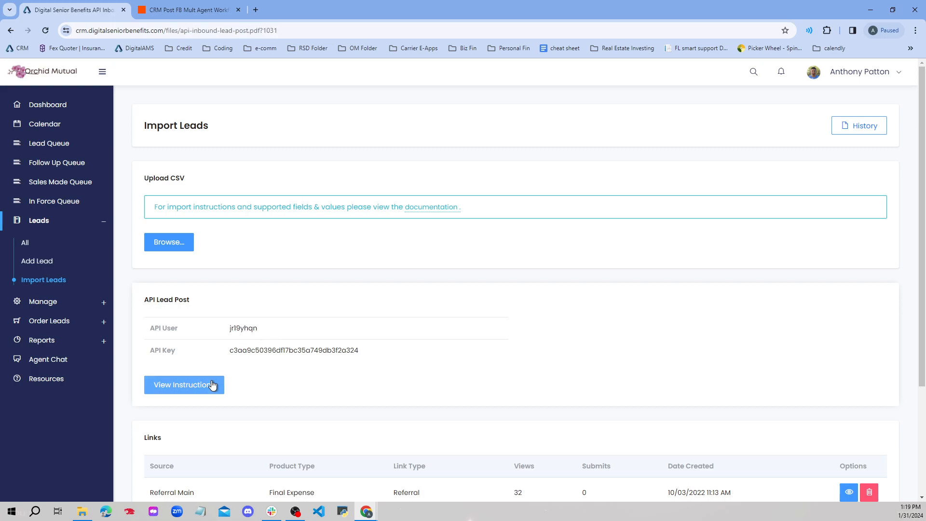
pyautogui.scroll(-10, 355, 348)
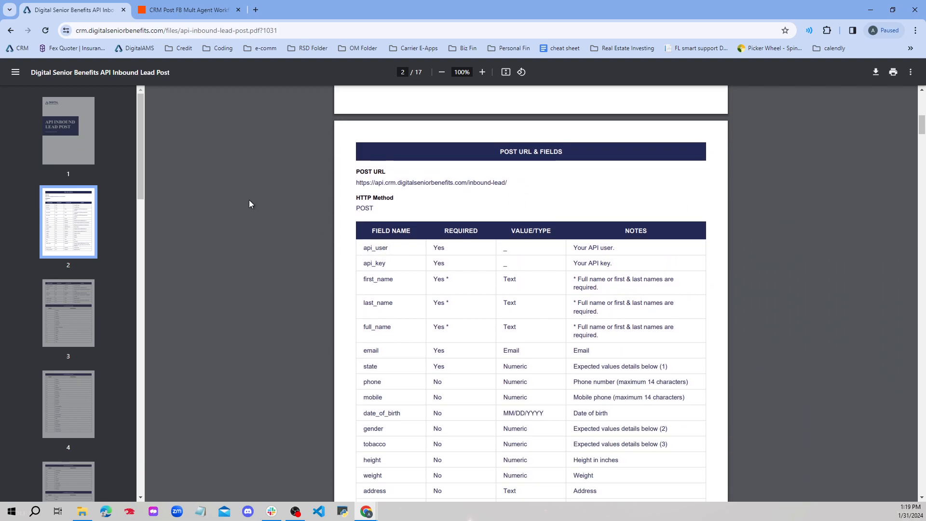
# Return to the Zap and clear the mapped value of the full_name data field in the POST step
pyautogui.click(188, 10)
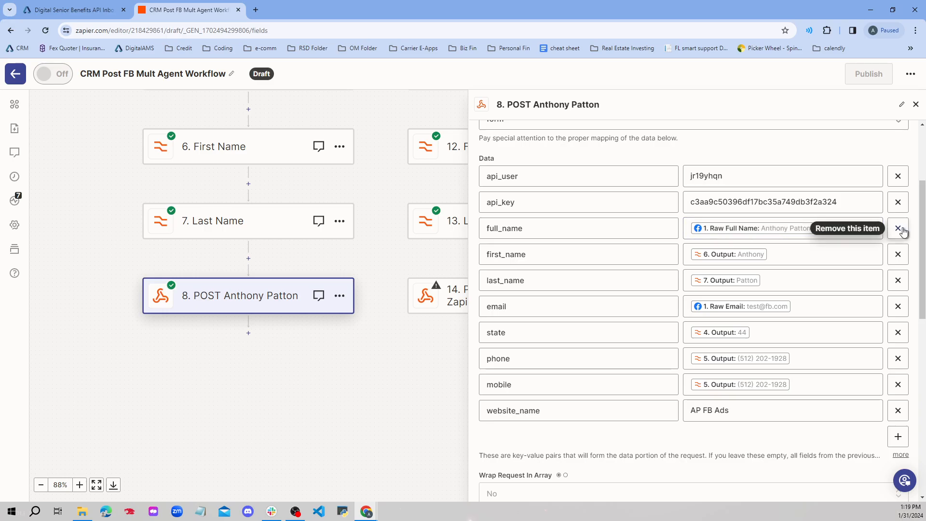
pyautogui.click(846, 232)
pyautogui.press('BackSpace')
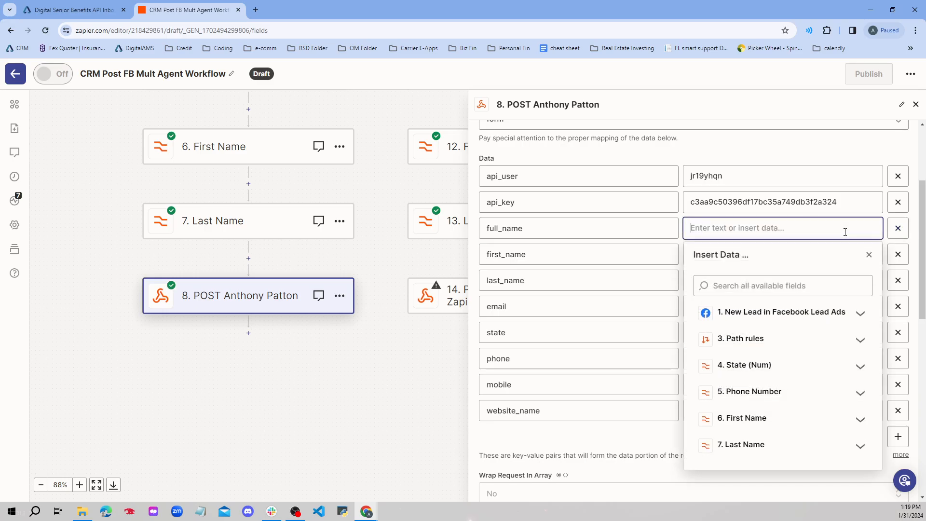
# Try Full Name from New Lead in Facebook Lead Ads as the full_name value, and remove it
pyautogui.click(524, 231)
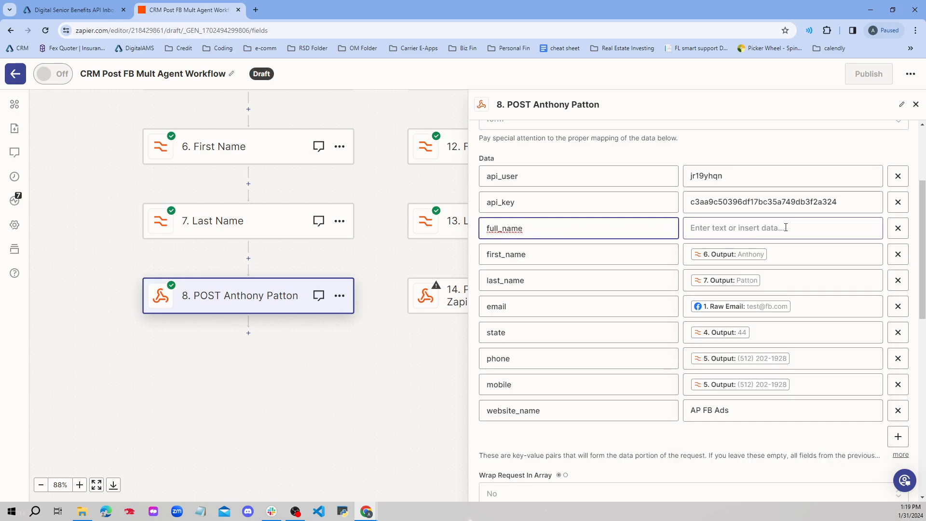
pyautogui.click(820, 226)
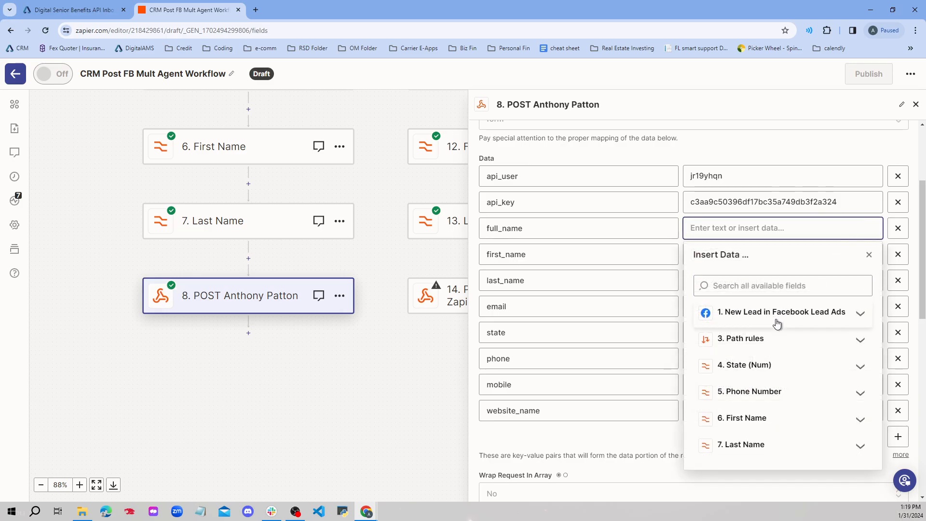
pyautogui.click(746, 317)
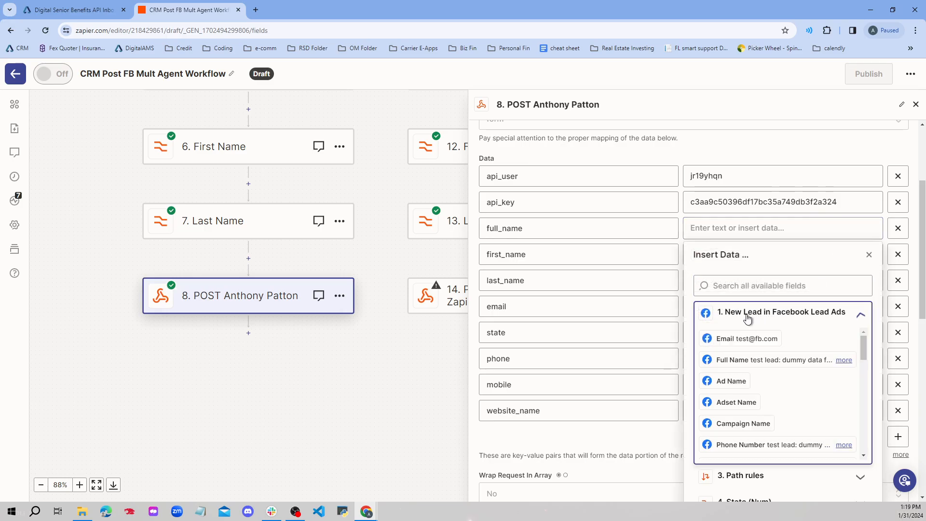
pyautogui.click(737, 360)
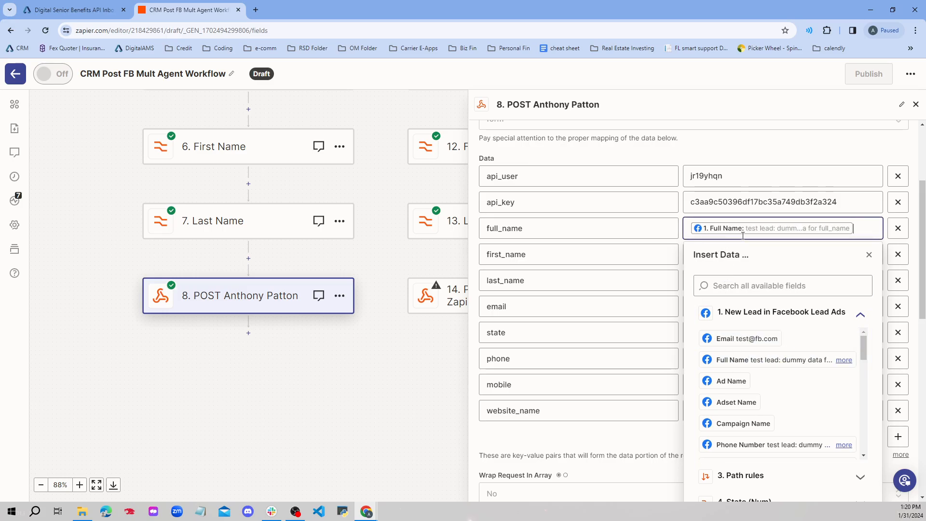
pyautogui.press('BackSpace')
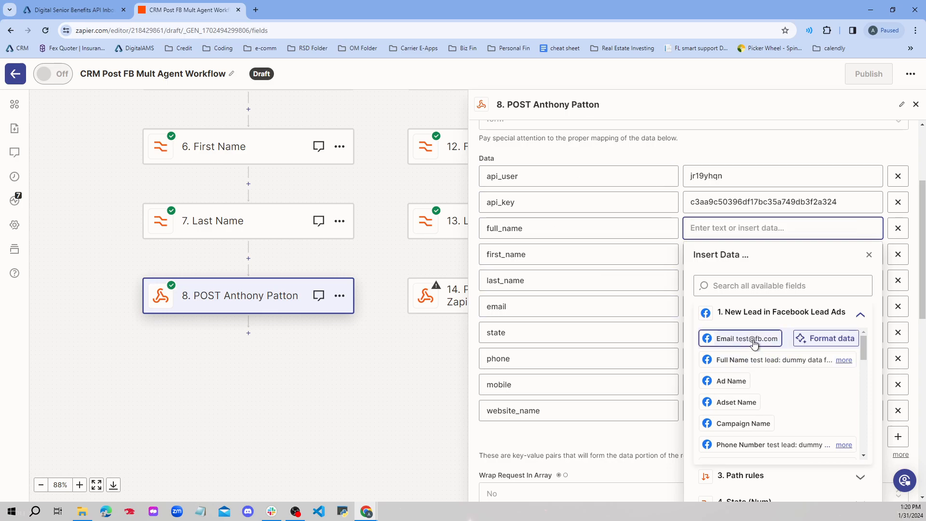
# Map the full_name data field to Raw Full Name from New Lead in Facebook Lead Ads
pyautogui.scroll(-2, 738, 381)
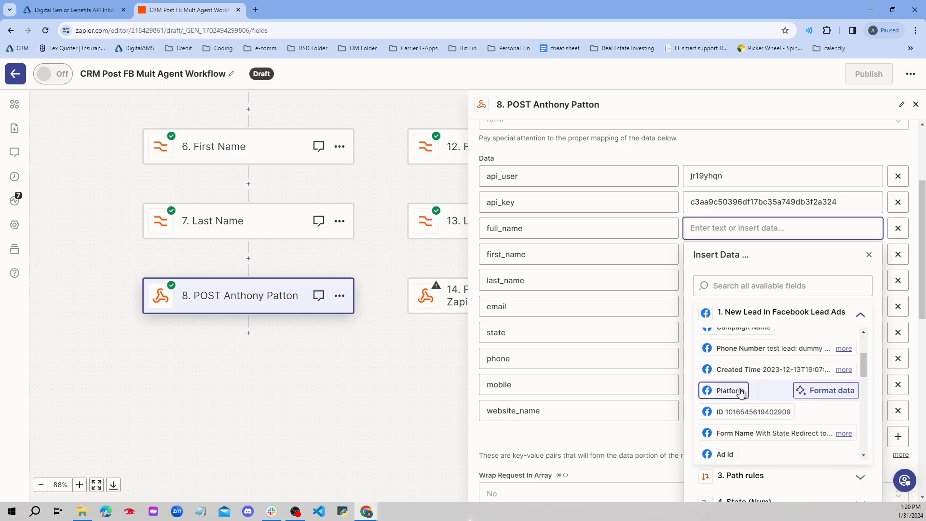
pyautogui.scroll(-5, 739, 413)
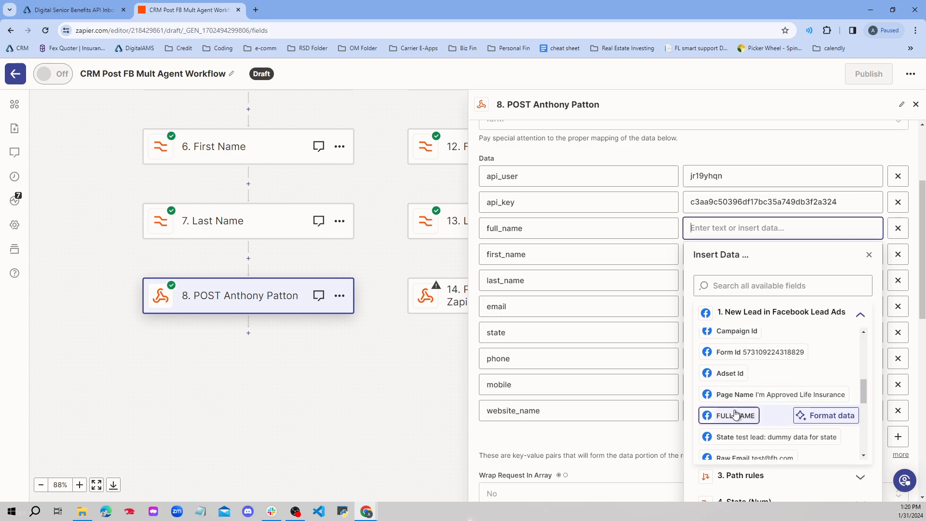
pyautogui.scroll(-1, 749, 432)
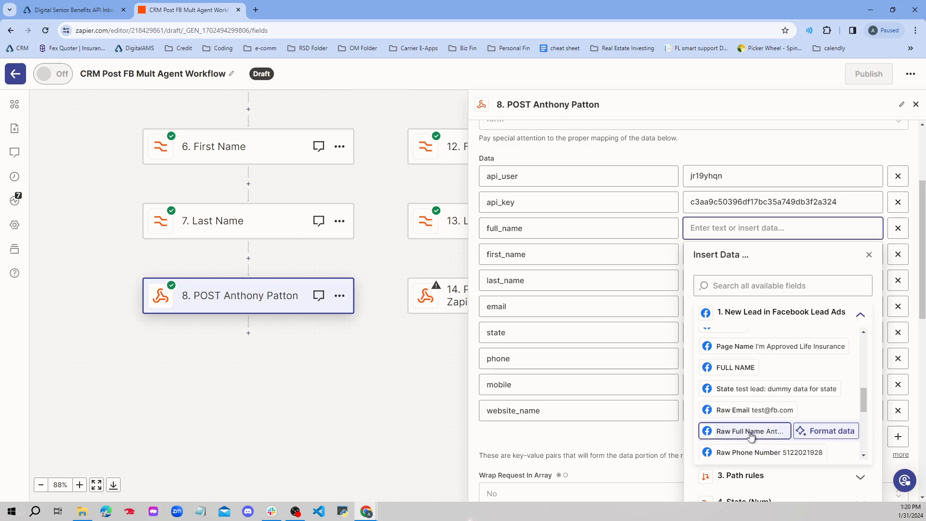
pyautogui.click(751, 431)
pyautogui.click(681, 181)
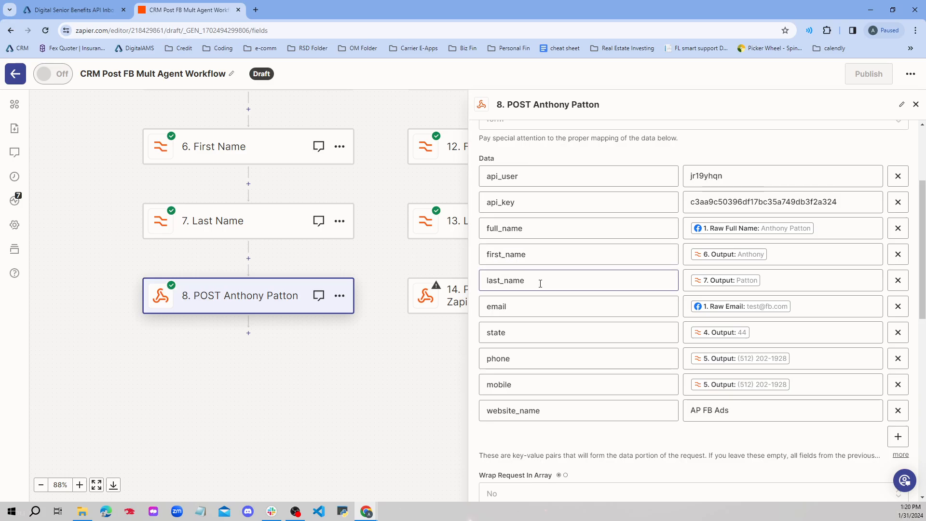
# Check the requirements for first_name, last_name and full_name in the API post instructions, and return to the Zap
pyautogui.click(35, 8)
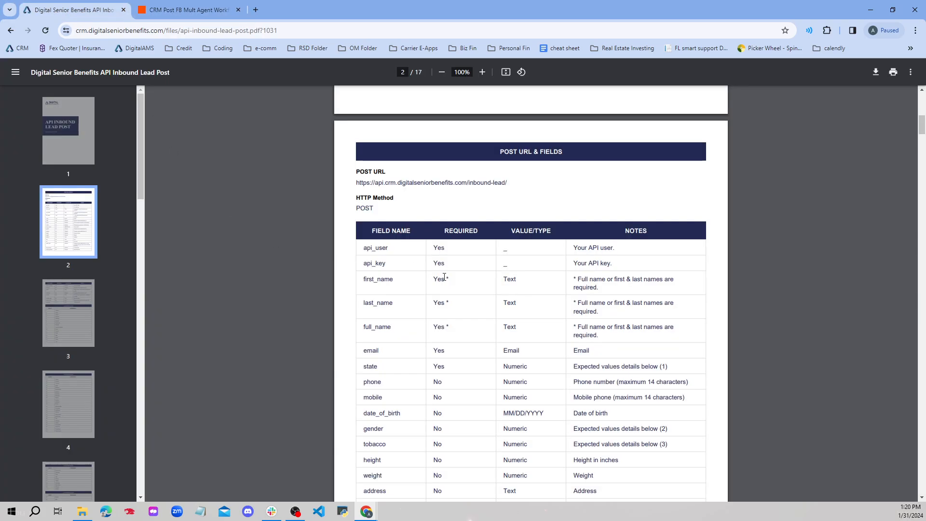
pyautogui.scroll(-2, 399, 258)
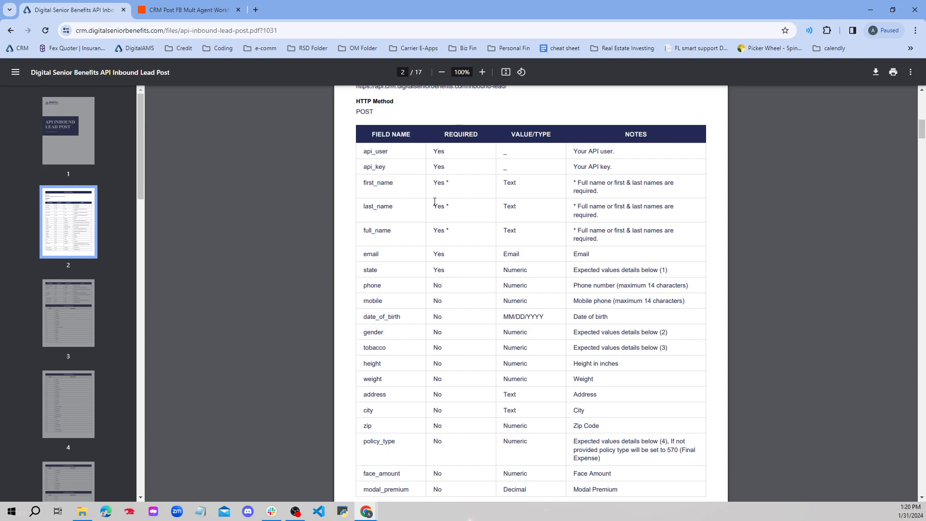
pyautogui.click(188, 10)
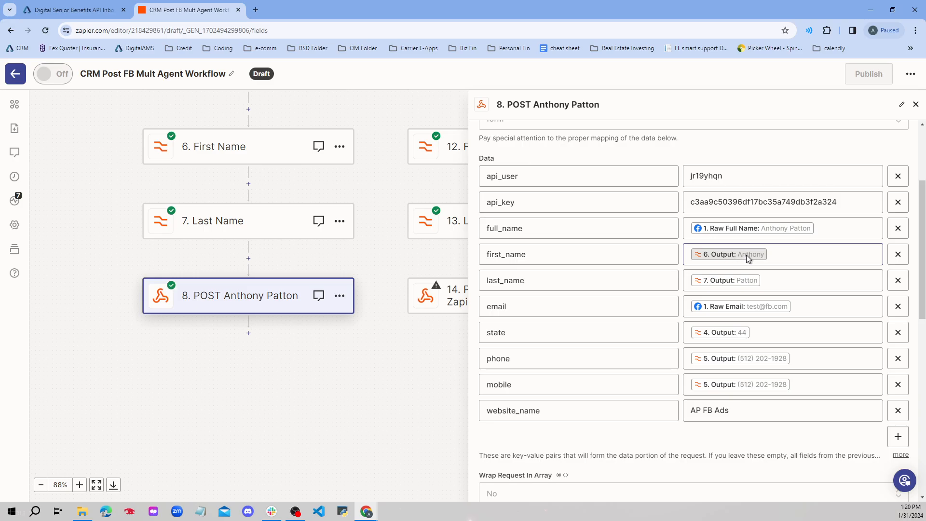
# Check the first_name data field's mapping against the output of the First Name step
pyautogui.click(822, 252)
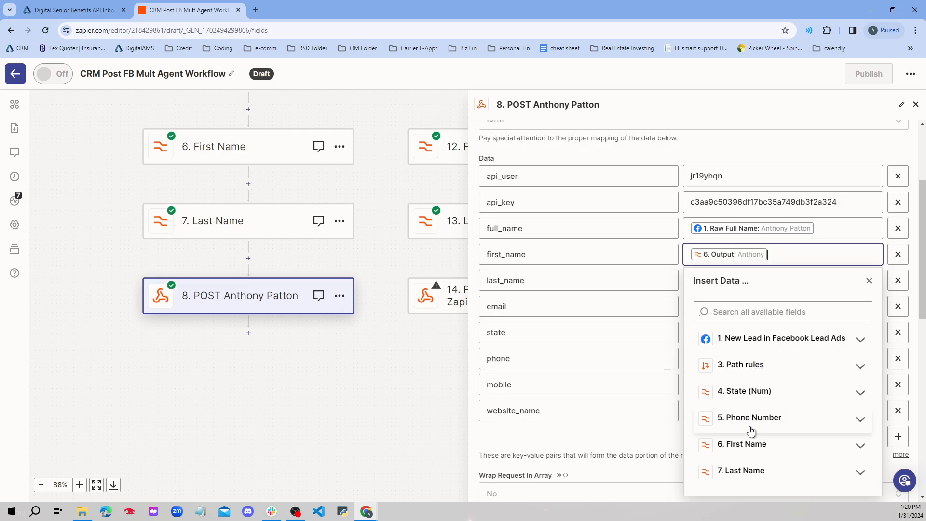
pyautogui.click(749, 449)
pyautogui.scroll(-2, 749, 450)
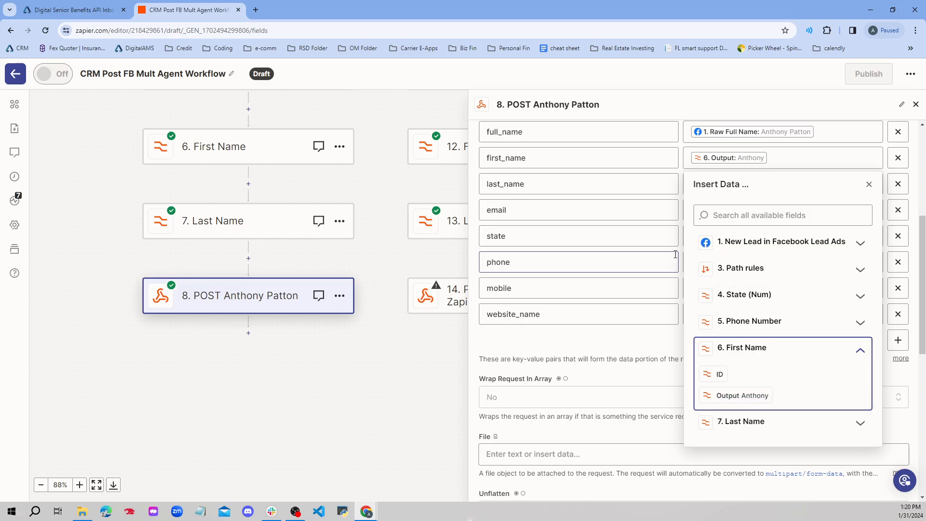
pyautogui.click(516, 345)
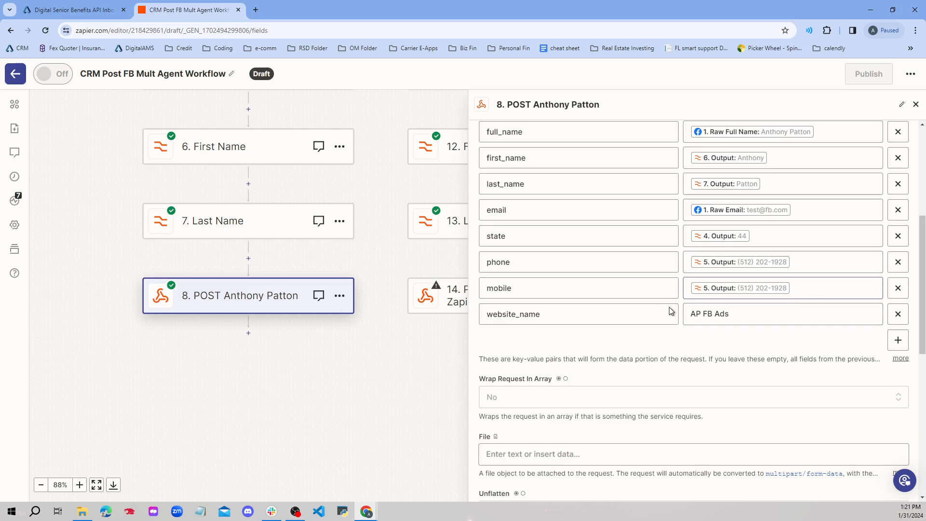
# Look up the optional fields and the website_name entry in the API post instructions, and return to the Zap
pyautogui.click(621, 311)
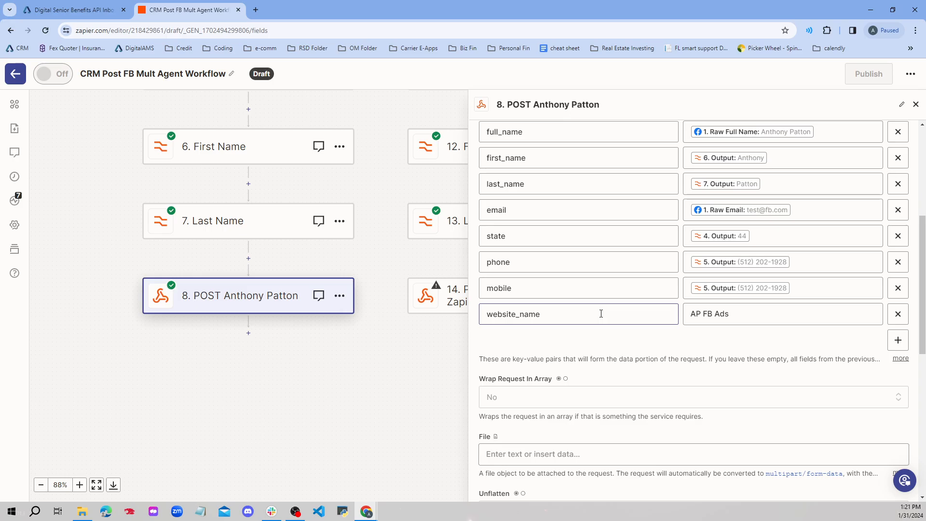
pyautogui.click(76, 8)
pyautogui.scroll(-5, 371, 369)
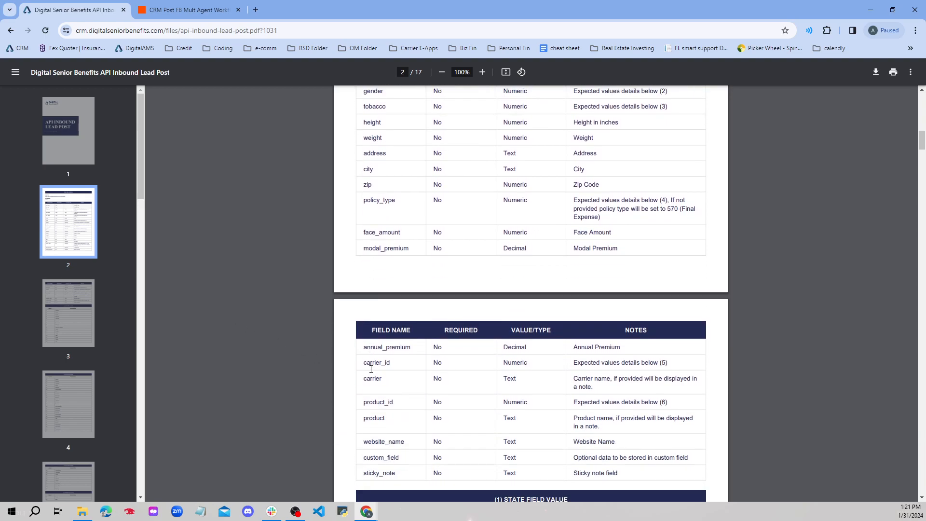
pyautogui.scroll(4, 373, 235)
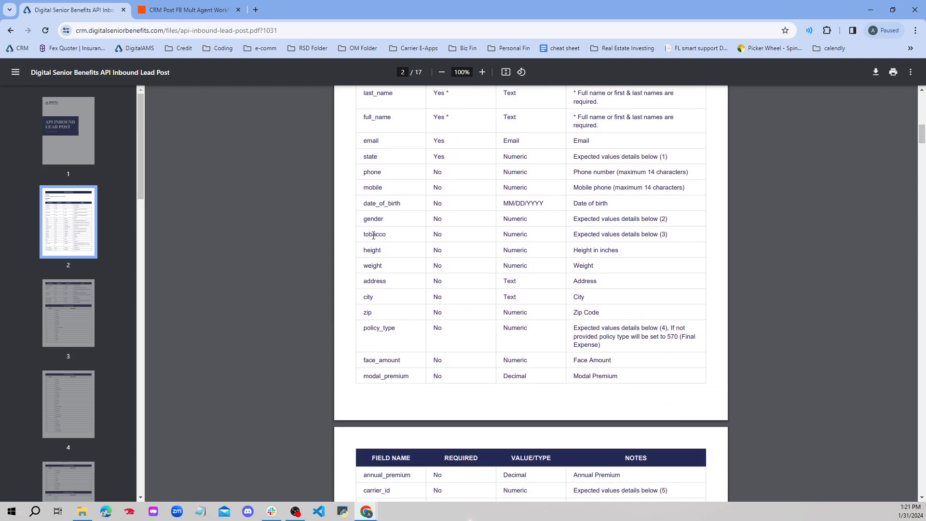
pyautogui.scroll(-8, 374, 239)
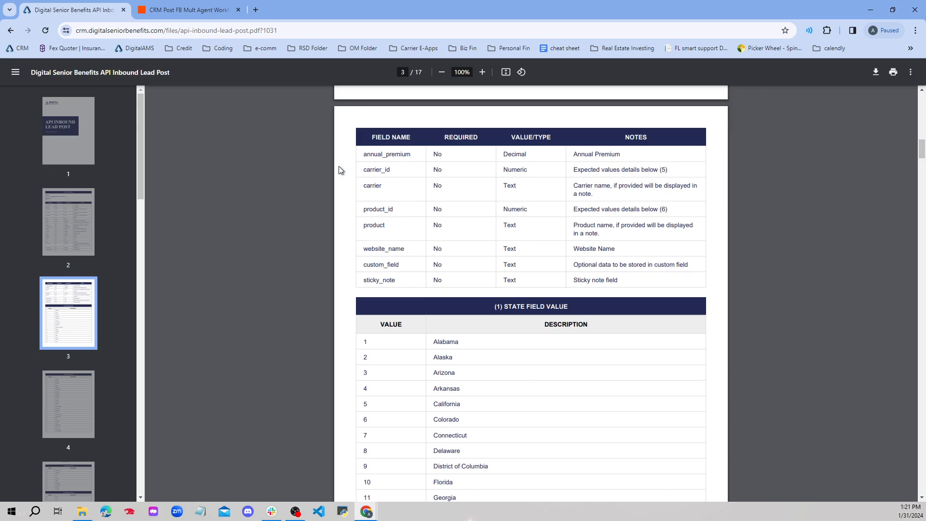
pyautogui.click(198, 9)
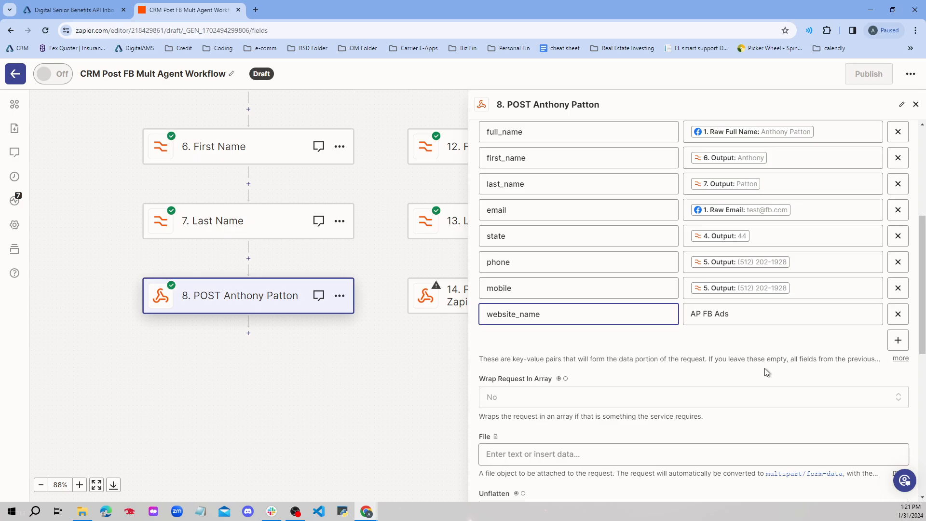
pyautogui.click(77, 10)
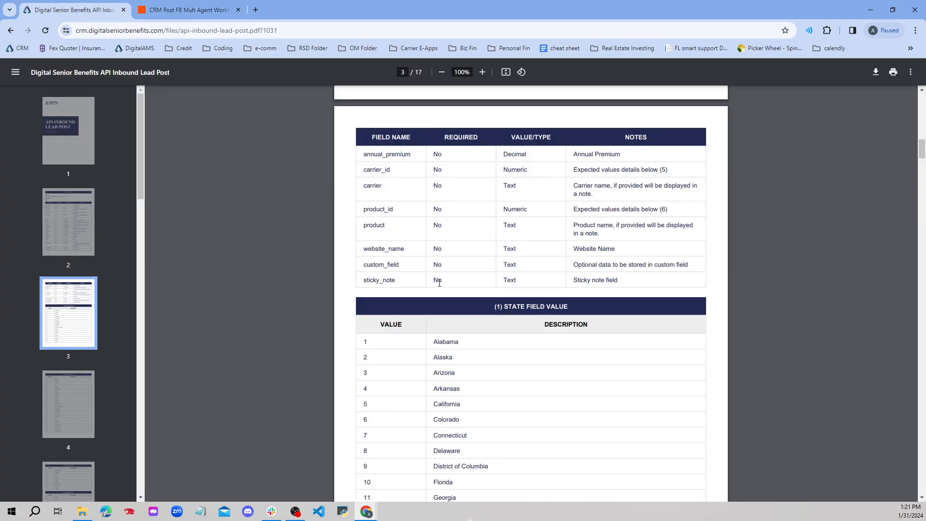
pyautogui.moveTo(363, 251); pyautogui.dragTo(405, 250)
pyautogui.moveTo(501, 248); pyautogui.dragTo(516, 249)
pyautogui.moveTo(574, 249); pyautogui.dragTo(616, 249)
pyautogui.click(187, 10)
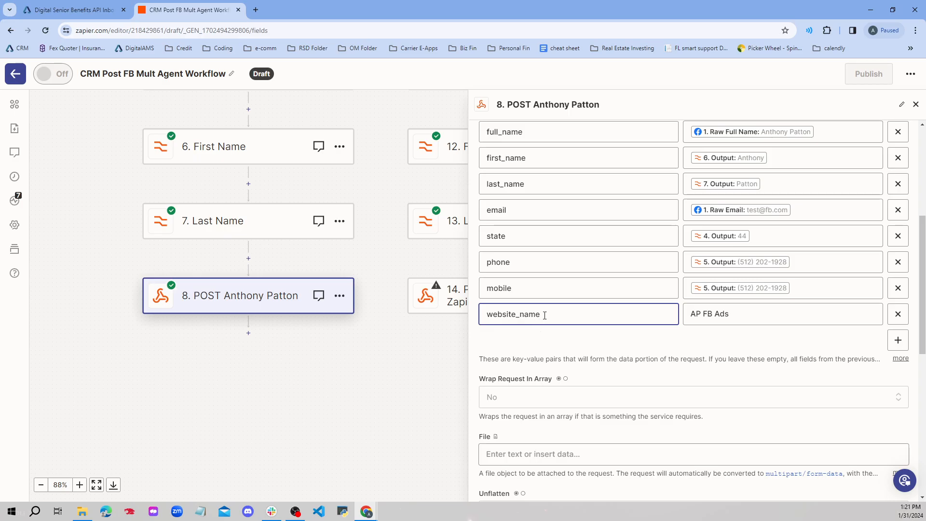
# Inspect the website_name data field's value in the POST step, keeping AP FB Ads
pyautogui.click(711, 316)
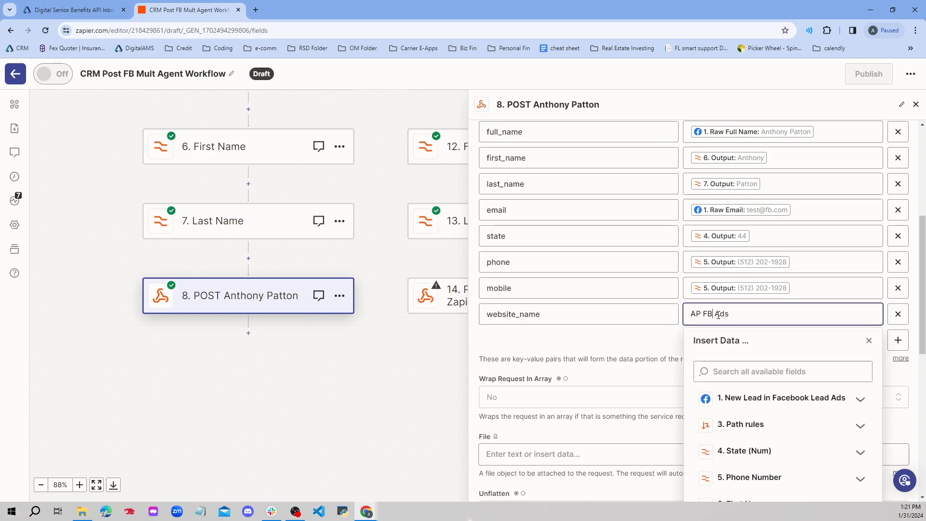
pyautogui.click(665, 349)
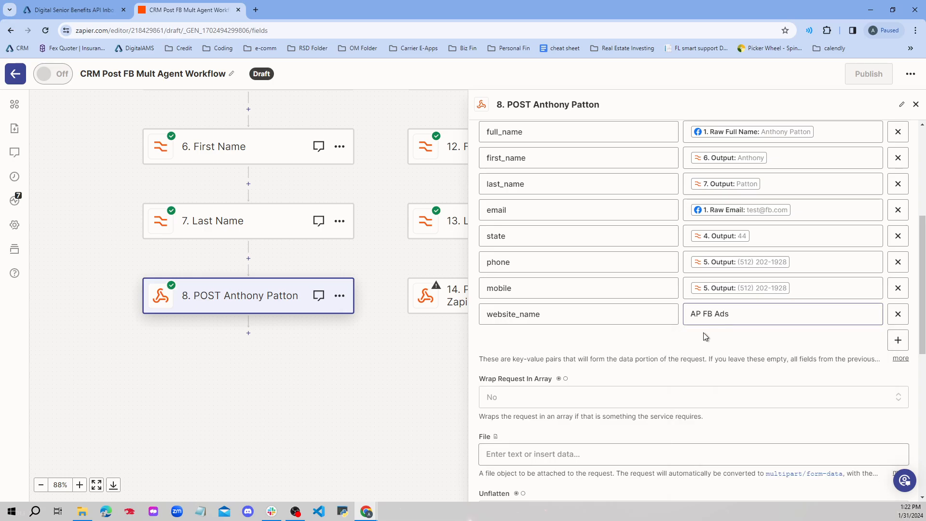
pyautogui.click(743, 321)
pyautogui.click(664, 355)
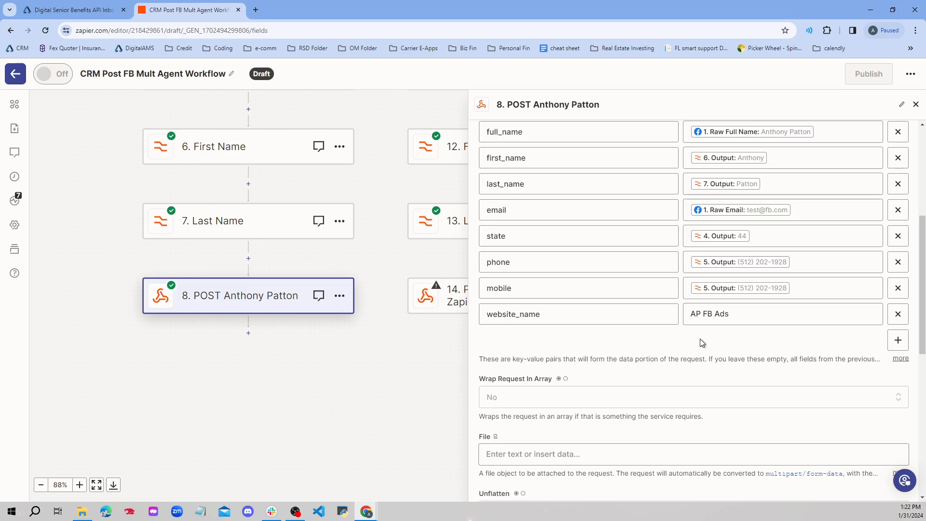
pyautogui.click(738, 313)
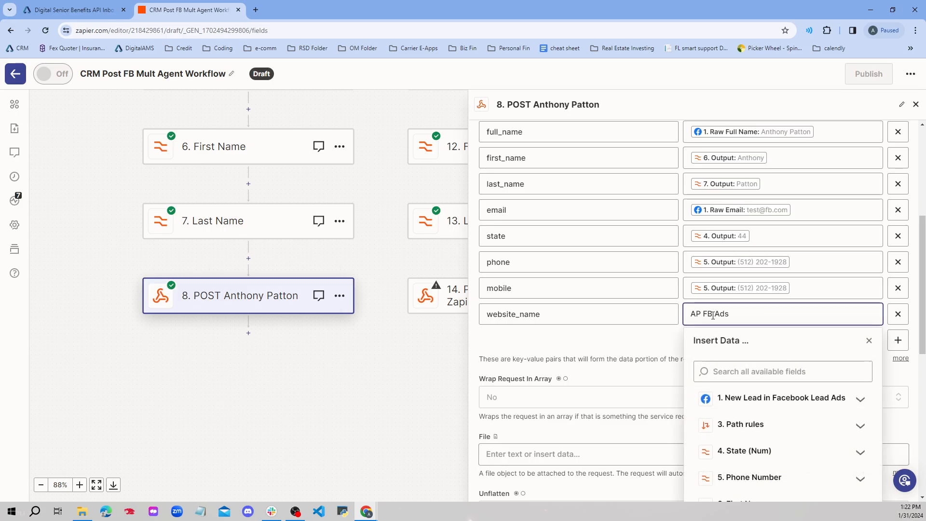
pyautogui.click(673, 357)
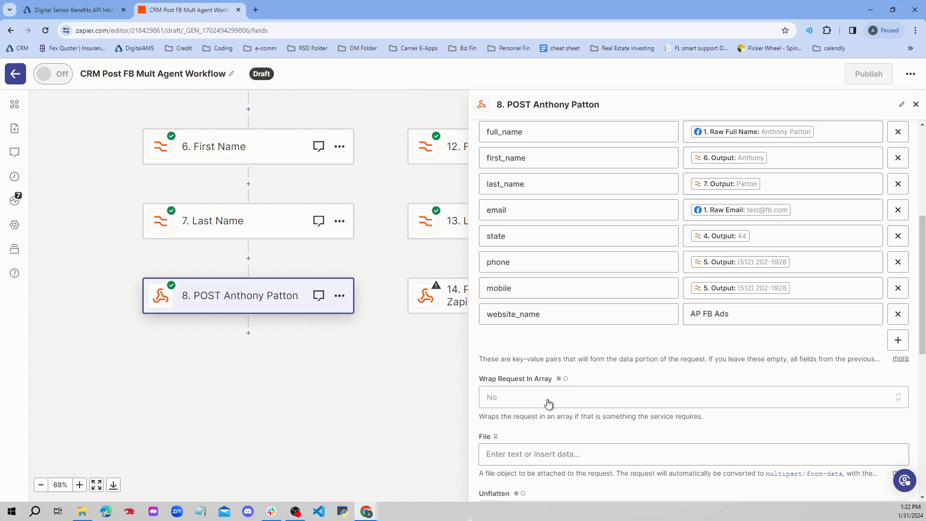
# Set the POST step's Unflatten option to Yes
pyautogui.scroll(-3, 550, 372)
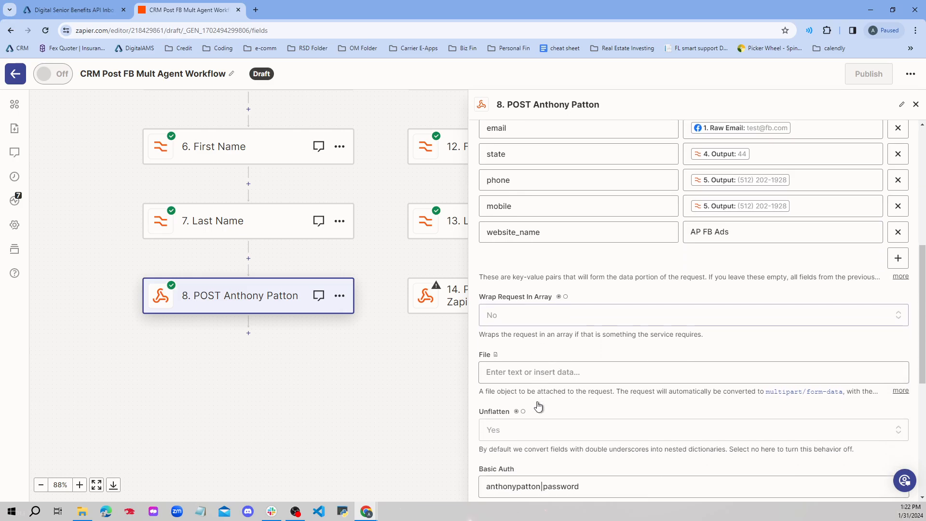
pyautogui.scroll(-1, 531, 344)
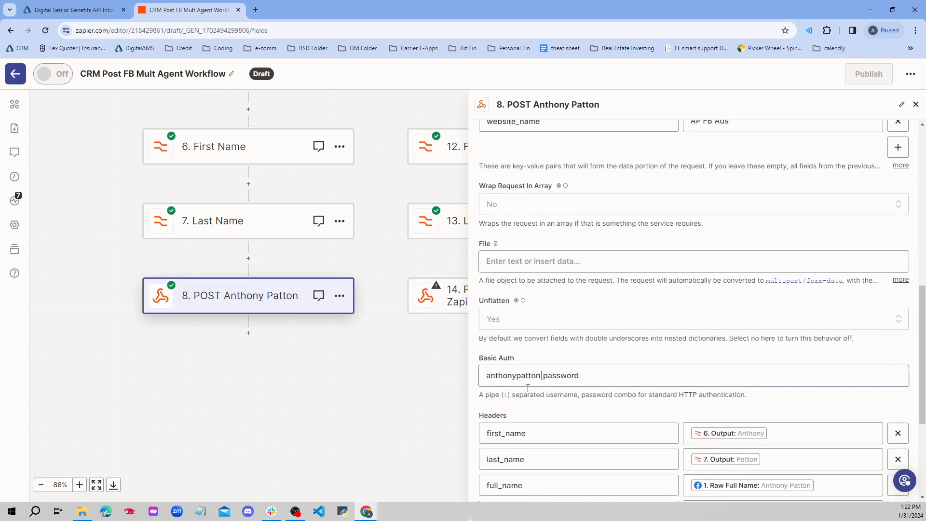
pyautogui.click(521, 318)
pyautogui.click(503, 464)
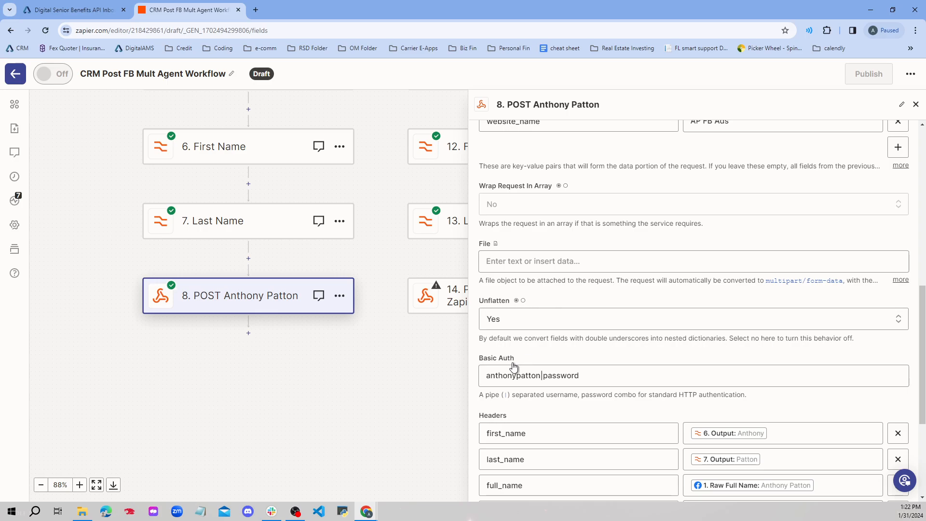
# Review the Basic Auth entry, its username and password format note, and the Headers mappings of the POST step
pyautogui.scroll(-1, 526, 369)
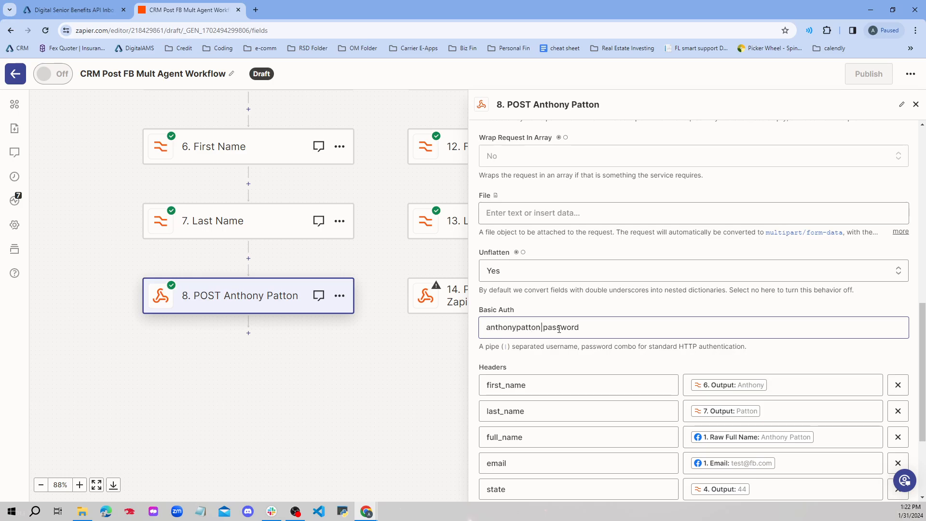
pyautogui.scroll(-2, 574, 357)
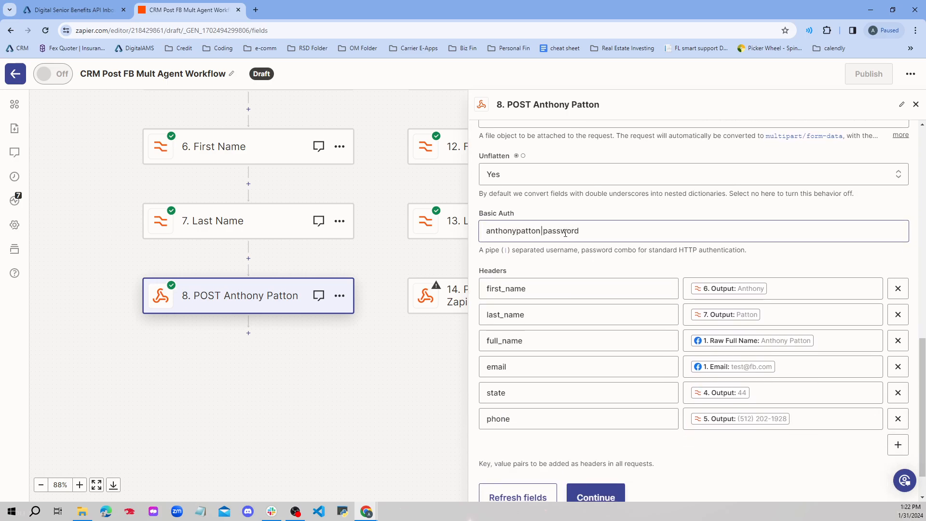
pyautogui.moveTo(511, 248)
pyautogui.mouseDown()
pyautogui.moveTo(497, 250)
pyautogui.moveTo(504, 257)
pyautogui.mouseUp()
pyautogui.click(512, 252)
pyautogui.click(511, 253)
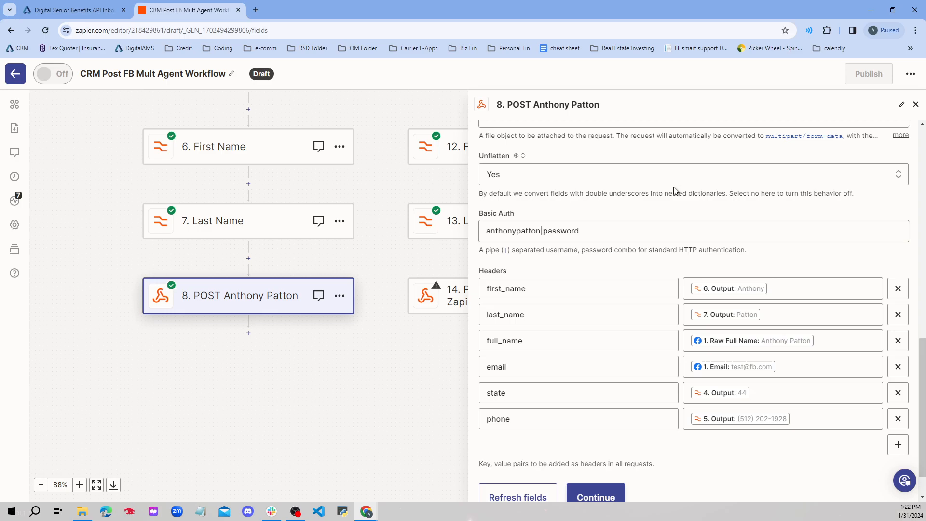
# Add a header row named date_of_birth below phone in the POST step
pyautogui.scroll(-1, 511, 279)
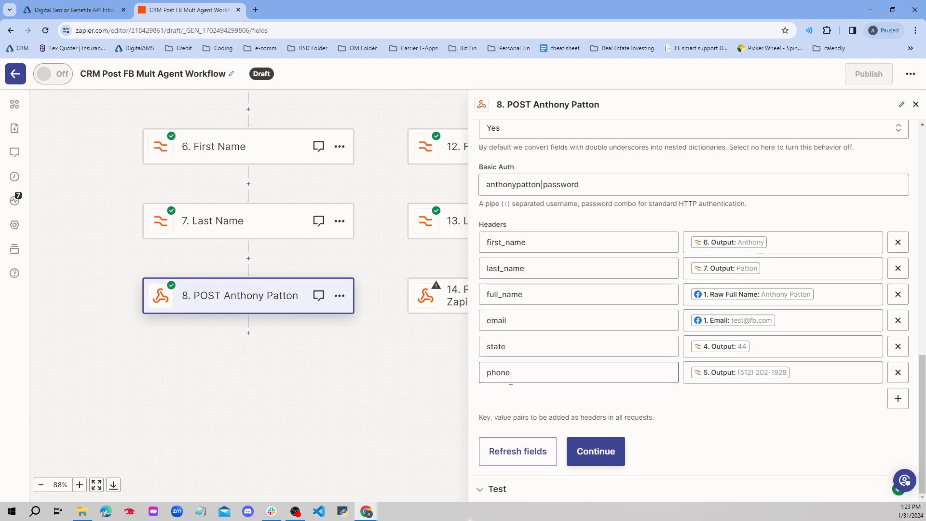
pyautogui.click(897, 398)
pyautogui.click(565, 400)
pyautogui.write('DATE')
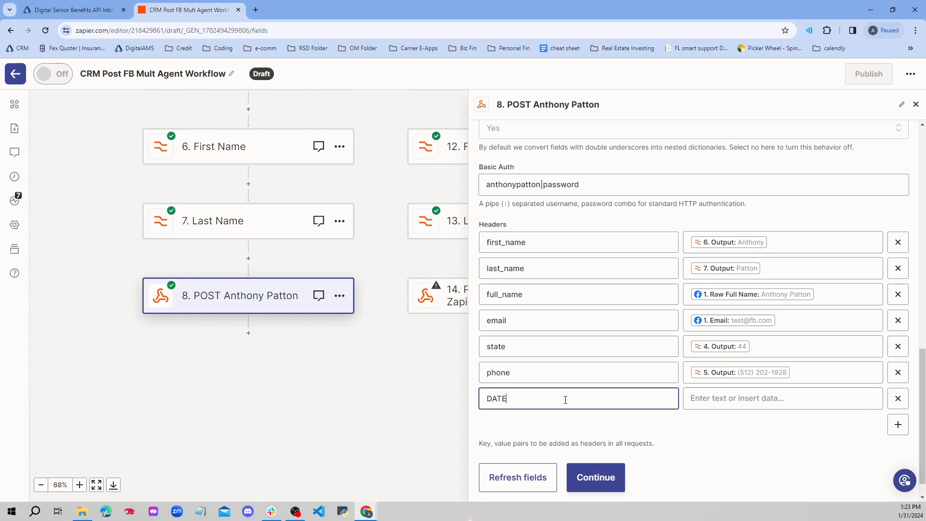
pyautogui.write('date_of_birth')
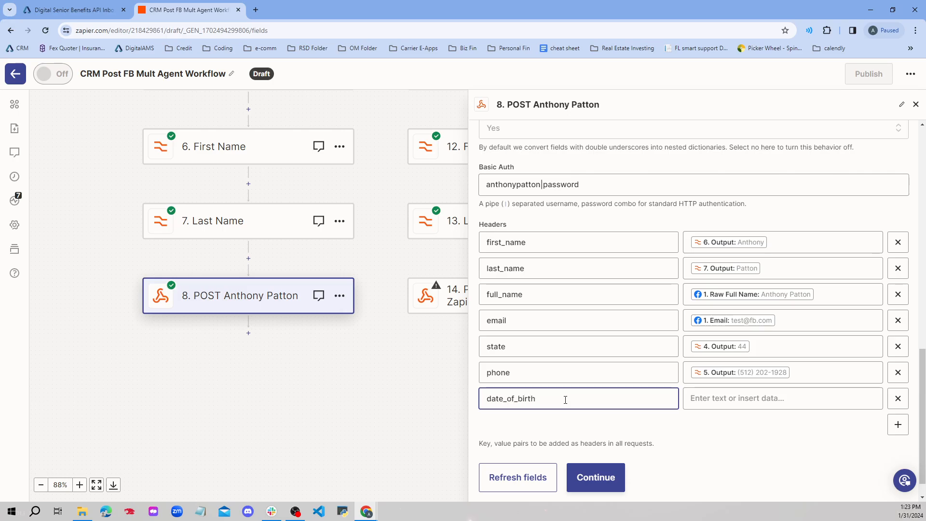
# Look through the New Lead in Facebook Lead Ads data for a value to map to the date_of_birth header
pyautogui.click(694, 393)
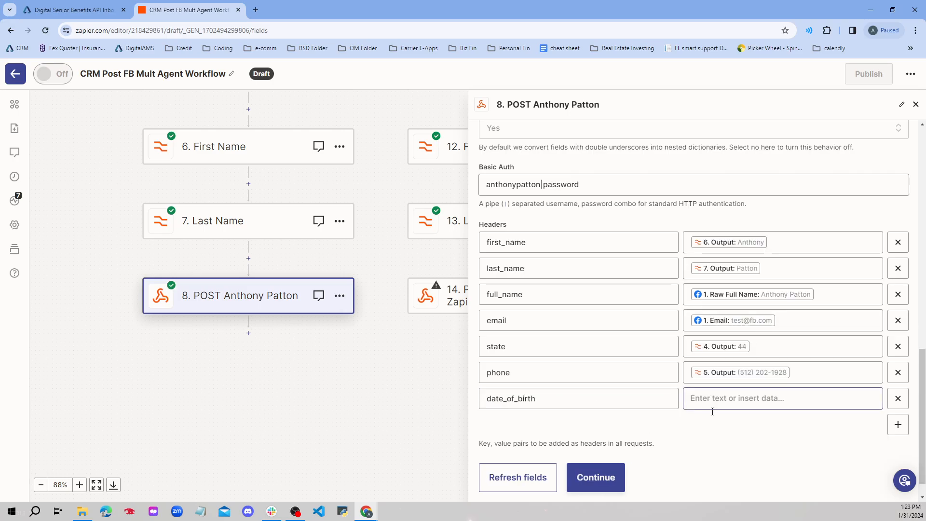
pyautogui.click(727, 386)
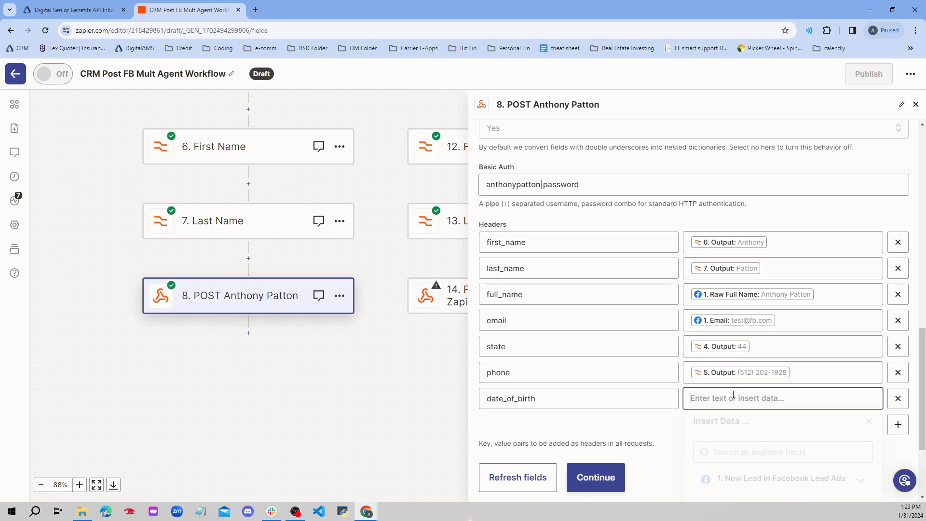
pyautogui.scroll(-2, 732, 396)
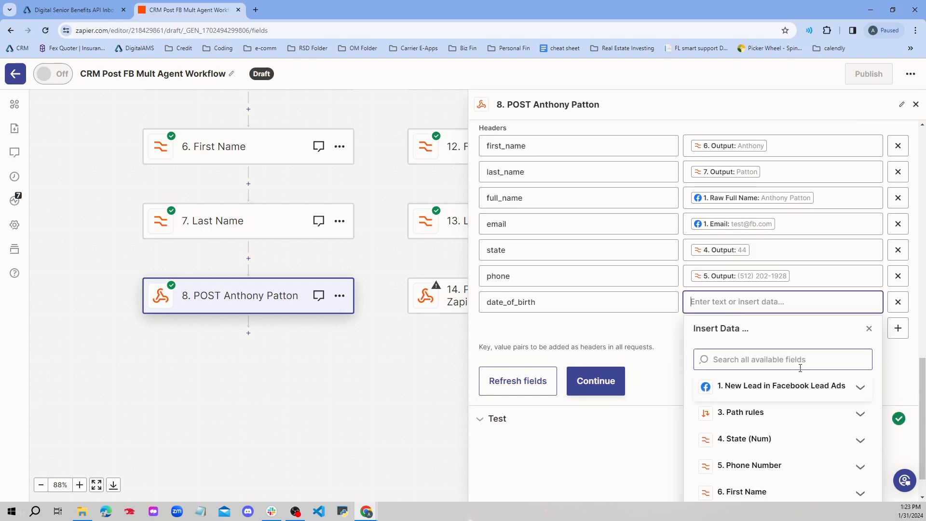
pyautogui.click(778, 393)
pyautogui.scroll(-2, 744, 451)
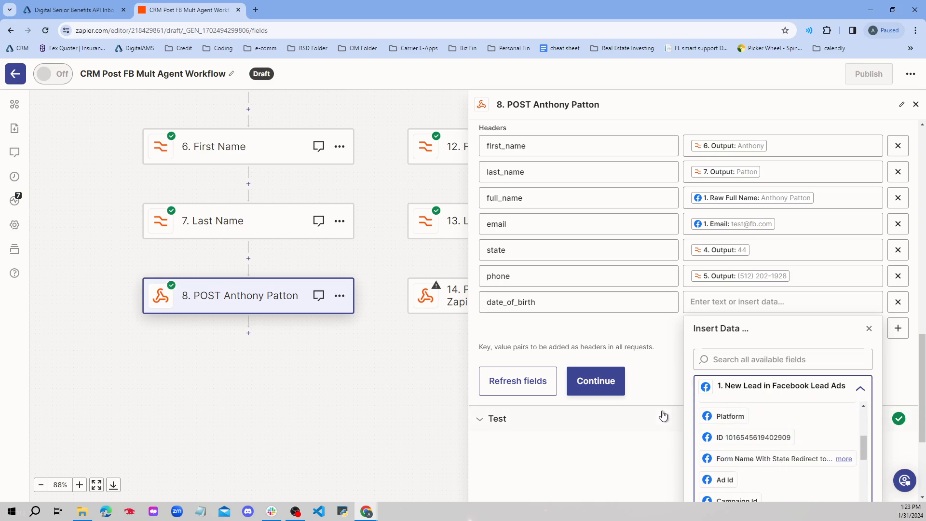
pyautogui.click(639, 448)
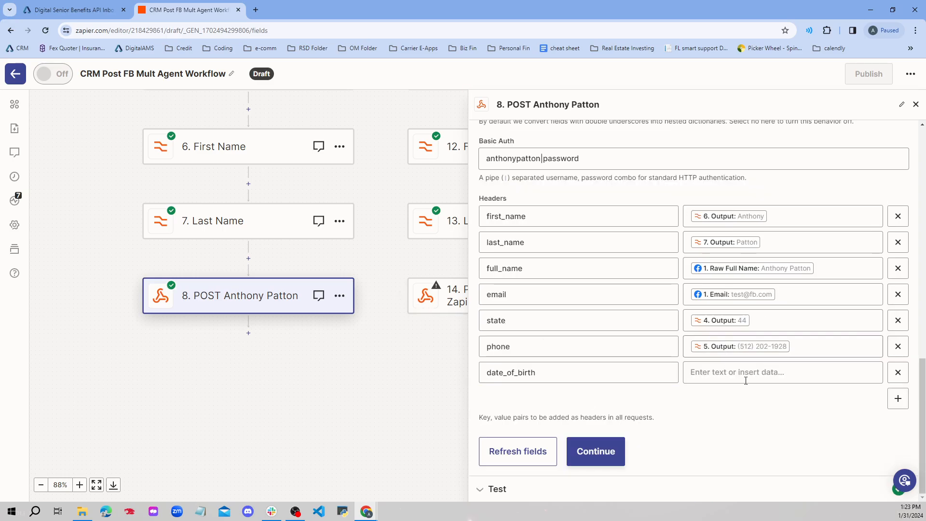
pyautogui.click(709, 372)
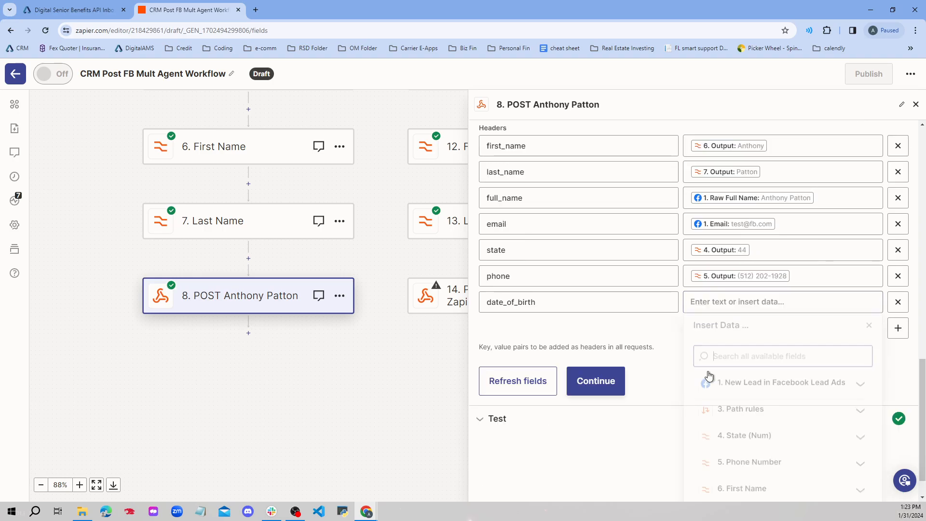
pyautogui.scroll(-1, 736, 449)
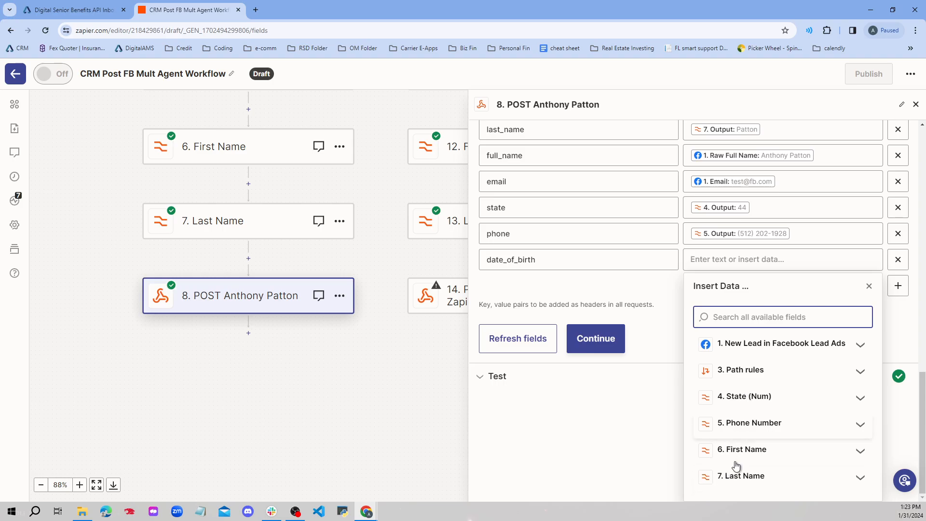
pyautogui.click(577, 282)
# Check the value type listed for date_of_birth in the field table of the API Inbound Lead Post document
pyautogui.hotkey('ctrl', 'Tab')
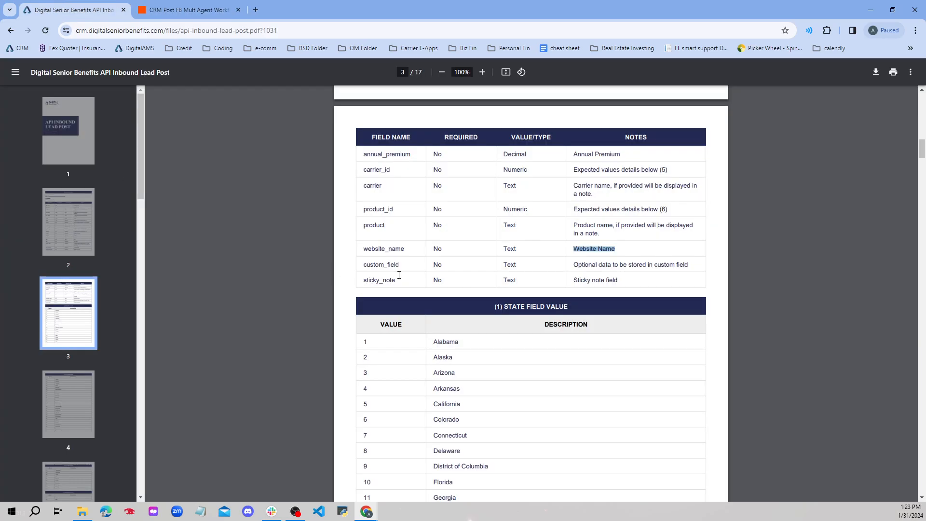
pyautogui.scroll(4, 418, 284)
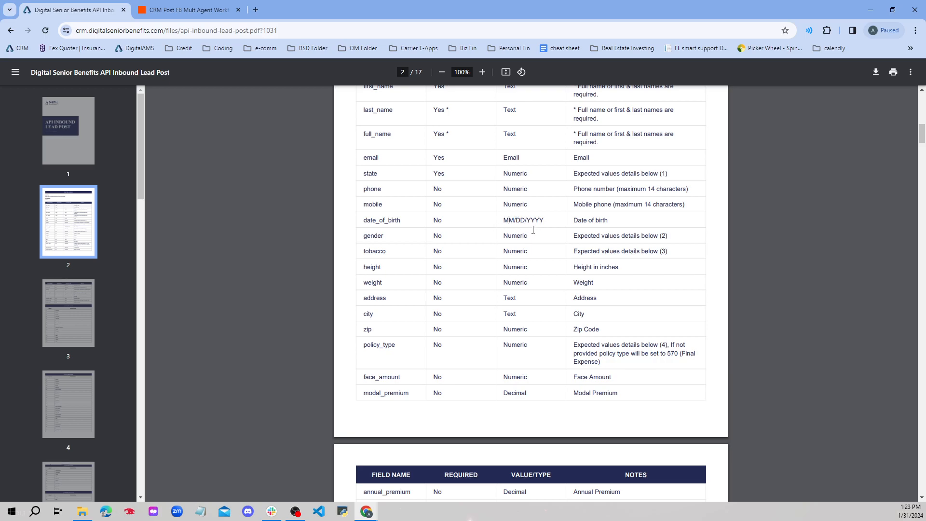
pyautogui.hotkey('ctrl', 'Tab')
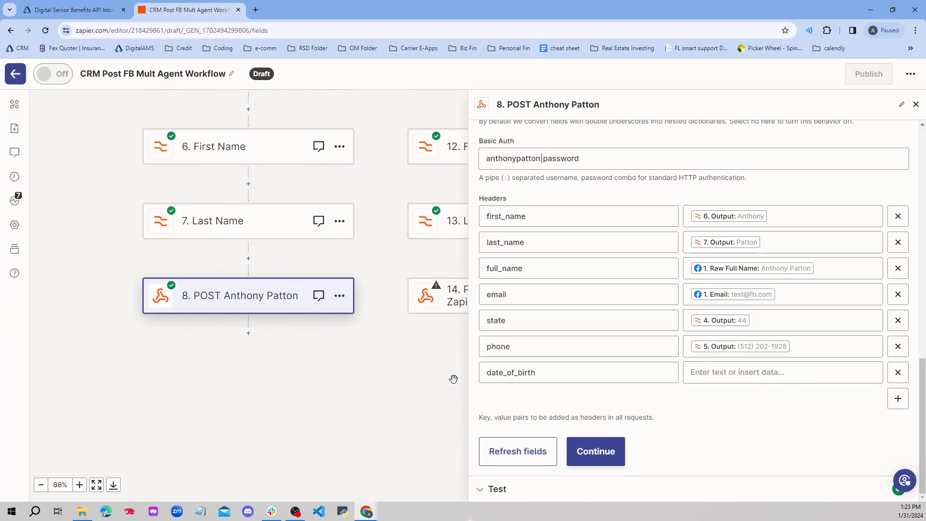
# Remove the date_of_birth header row from the POST step and continue to its test section to inspect the previous response
pyautogui.scroll(-1, 453, 379)
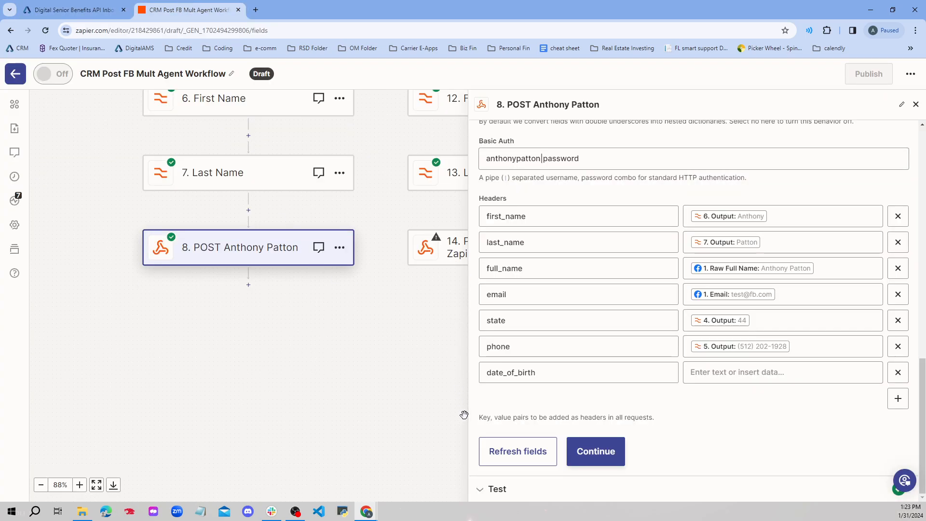
pyautogui.click(899, 372)
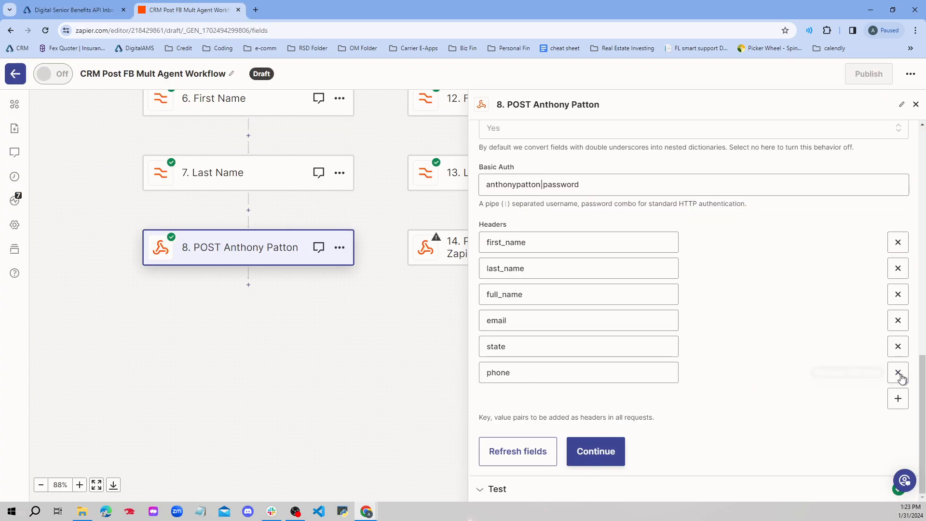
pyautogui.click(610, 454)
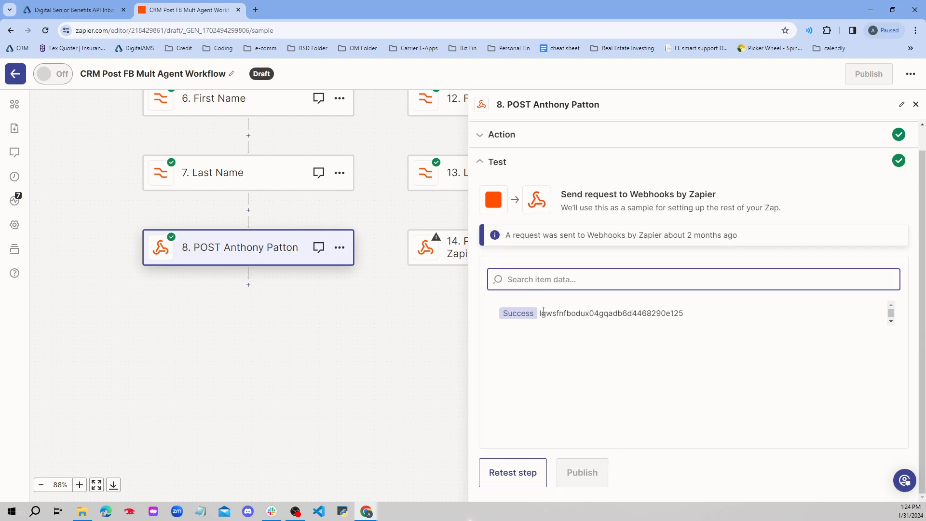
pyautogui.moveTo(544, 313); pyautogui.dragTo(701, 315)
pyautogui.click(711, 314)
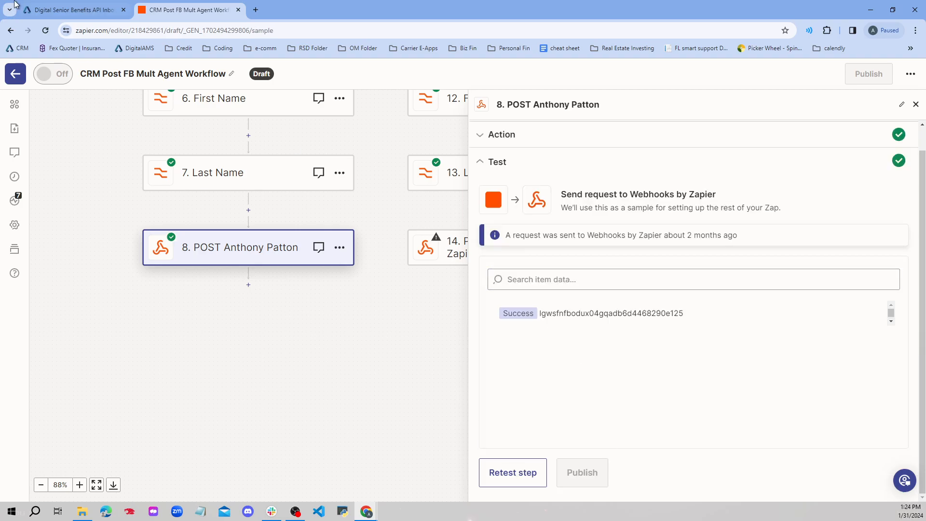
# Switch to the Digital Senior Benefits CRM and open the Lead Queue to check its New Leads section
pyautogui.click(21, 5)
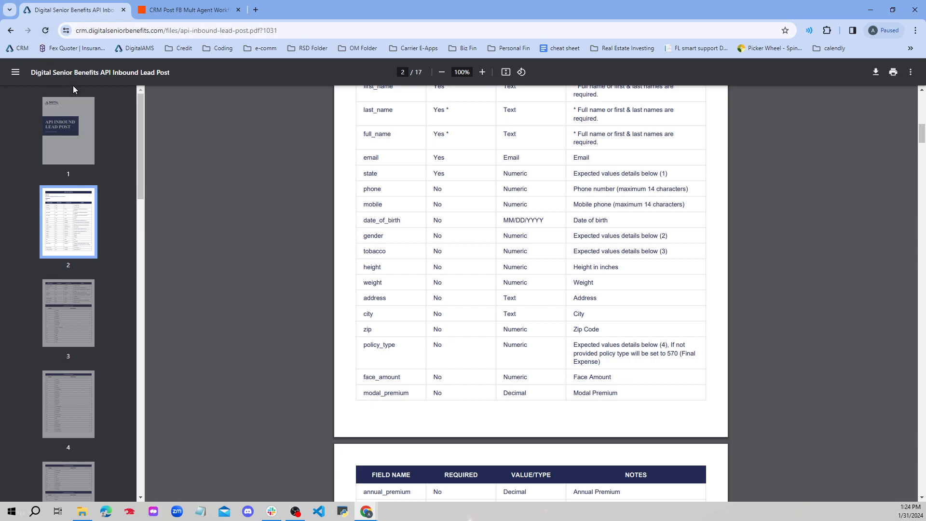
pyautogui.click(10, 30)
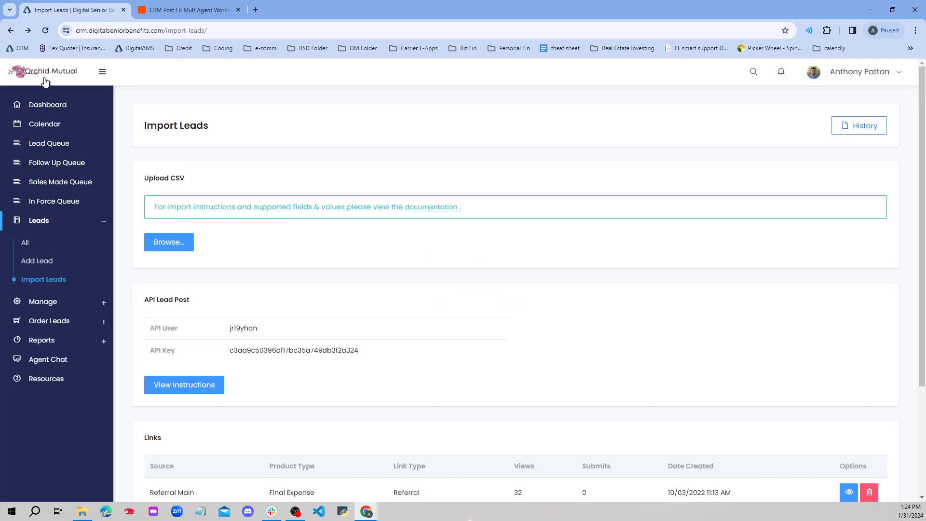
pyautogui.click(50, 150)
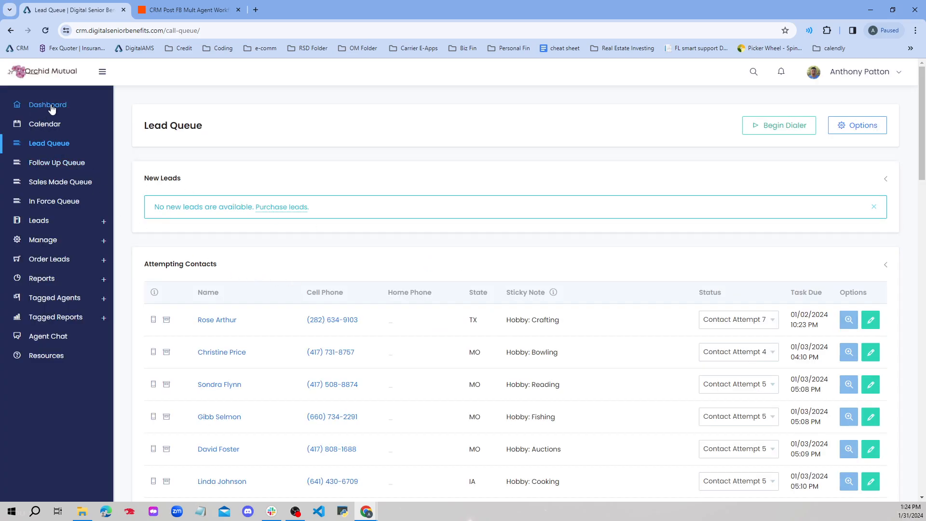
# Return to Zapier, retest the POST step to send a fresh request to the CRM, and inspect the response
pyautogui.click(188, 10)
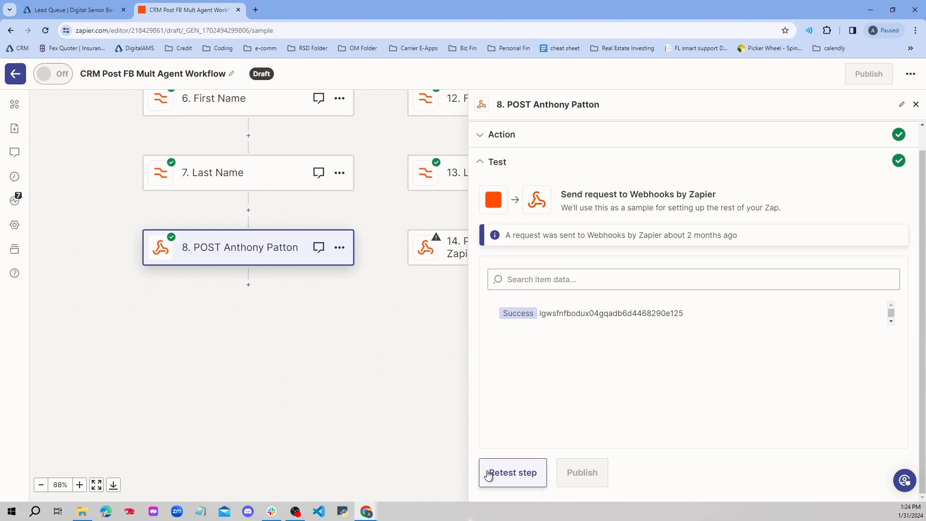
pyautogui.click(504, 474)
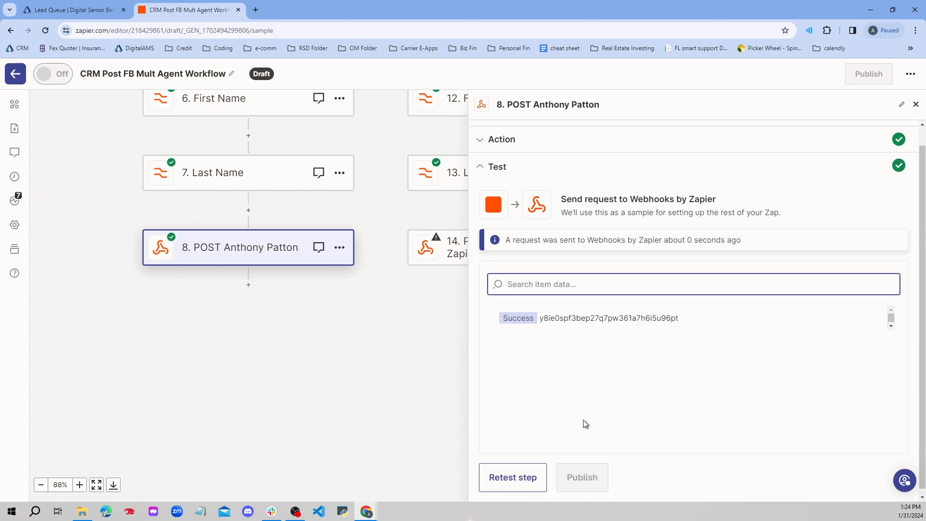
pyautogui.moveTo(501, 315); pyautogui.dragTo(564, 318)
pyautogui.click(720, 309)
pyautogui.scroll(-1, 676, 311)
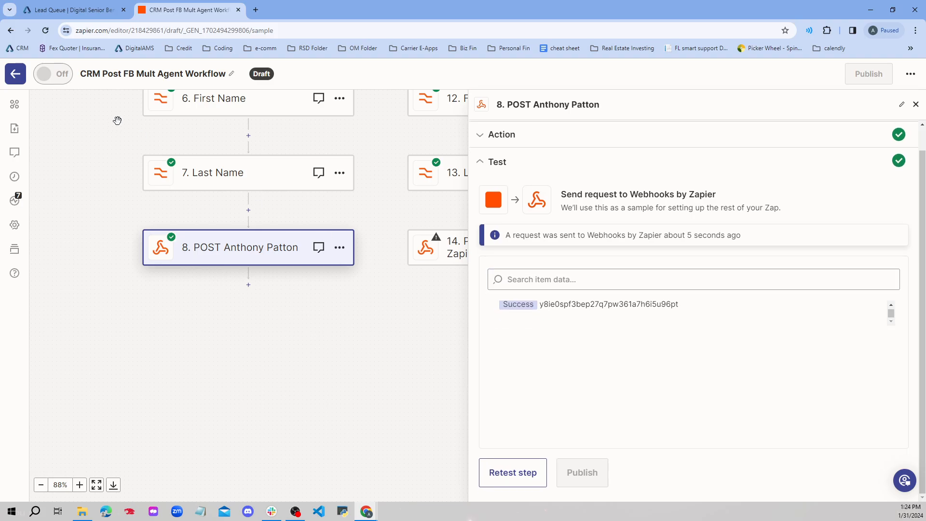
# Reload the CRM's Lead Queue and open the new test lead to review its client details and website name
pyautogui.click(72, 9)
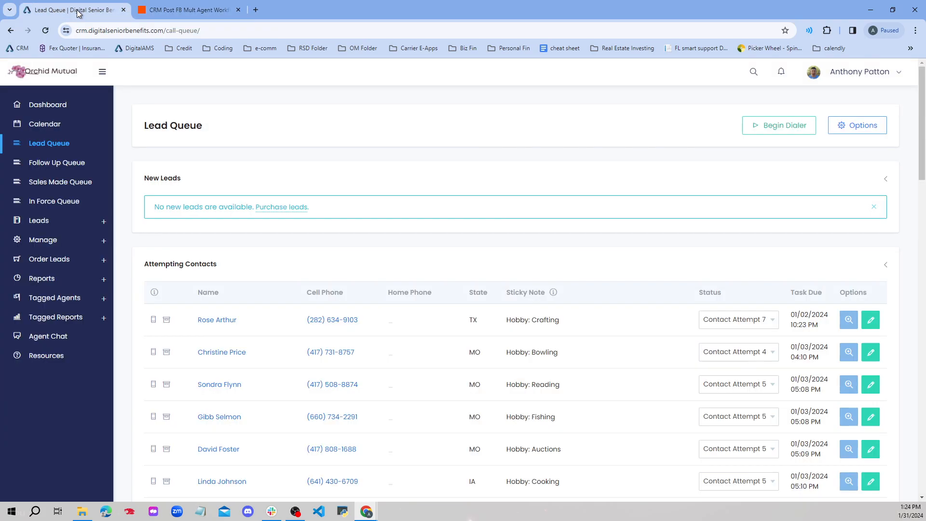
pyautogui.click(60, 148)
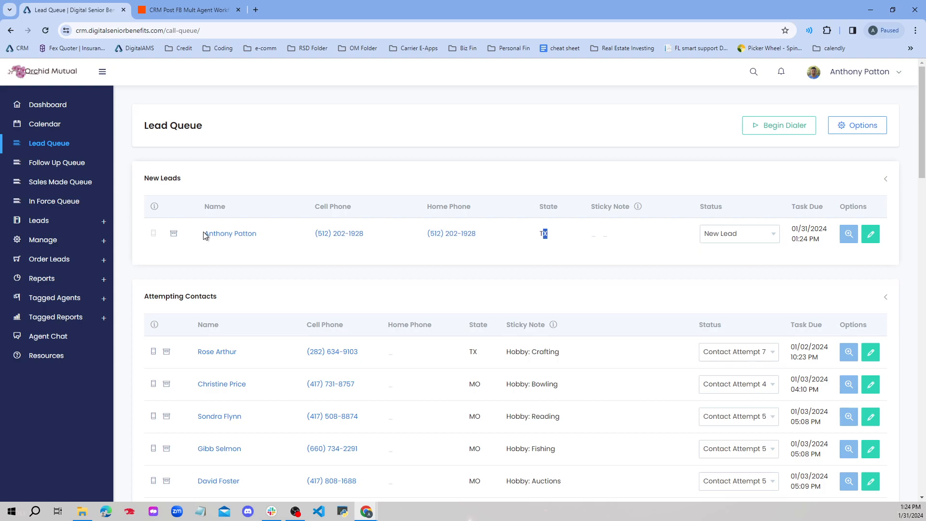
pyautogui.click(229, 236)
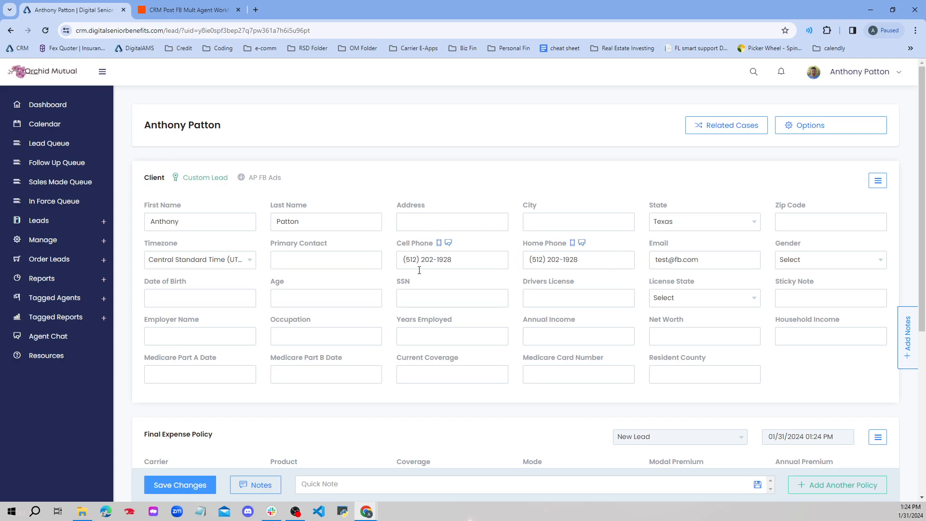
pyautogui.moveTo(284, 179); pyautogui.dragTo(249, 180)
pyautogui.click(273, 187)
pyautogui.click(295, 512)
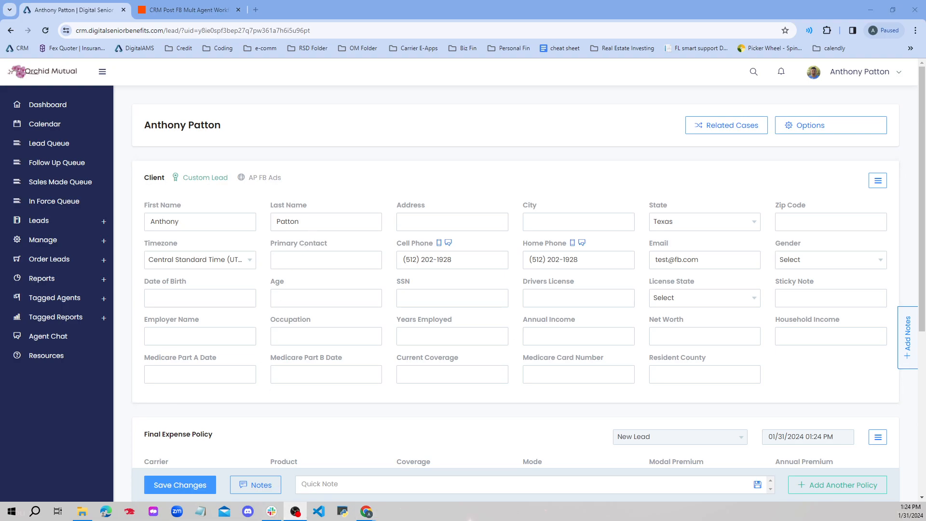